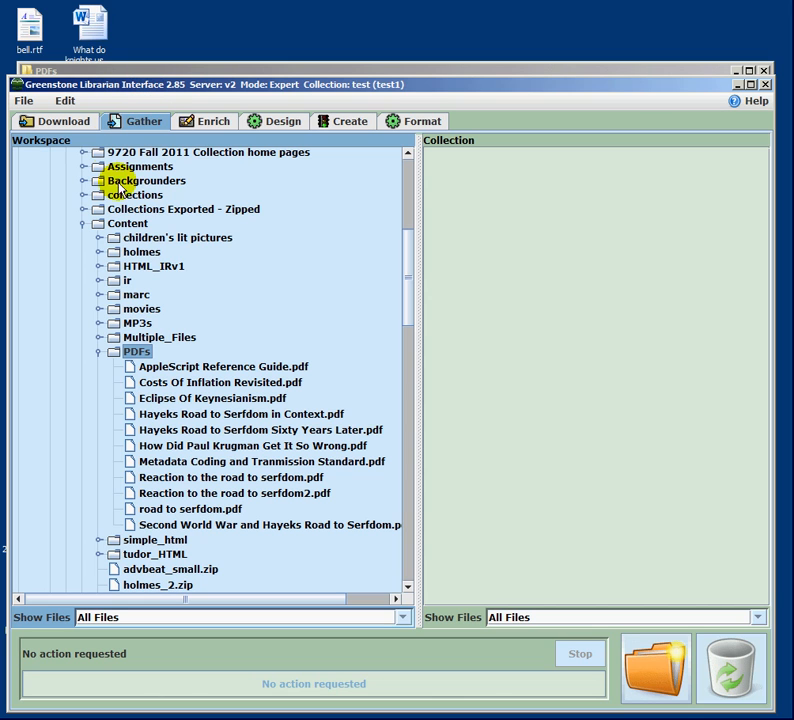
Switch to the PDFs folder in Windows Explorer and check the PDF version of AppleScript Reference Guide.pdf in its file properties
click(156, 123)
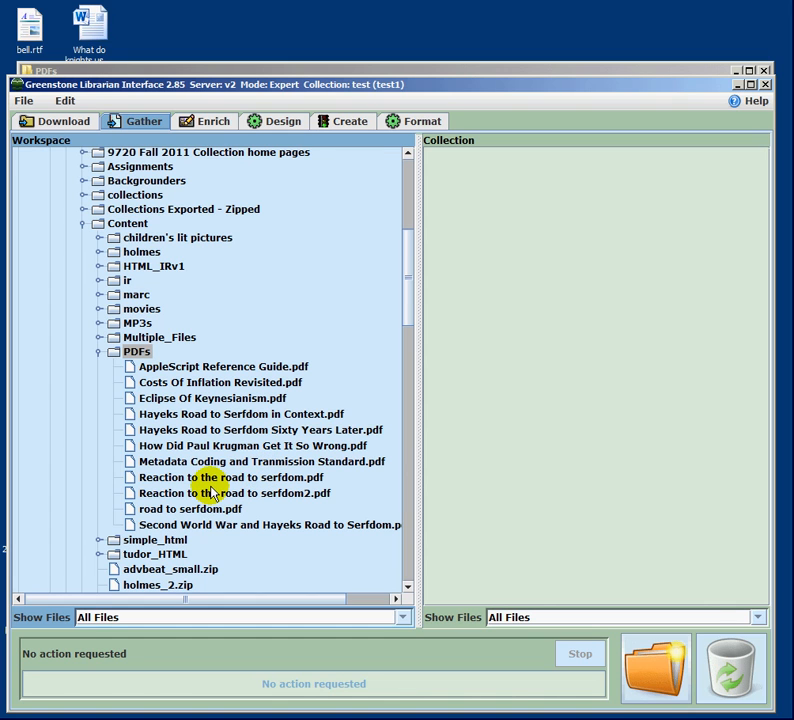
click(737, 84)
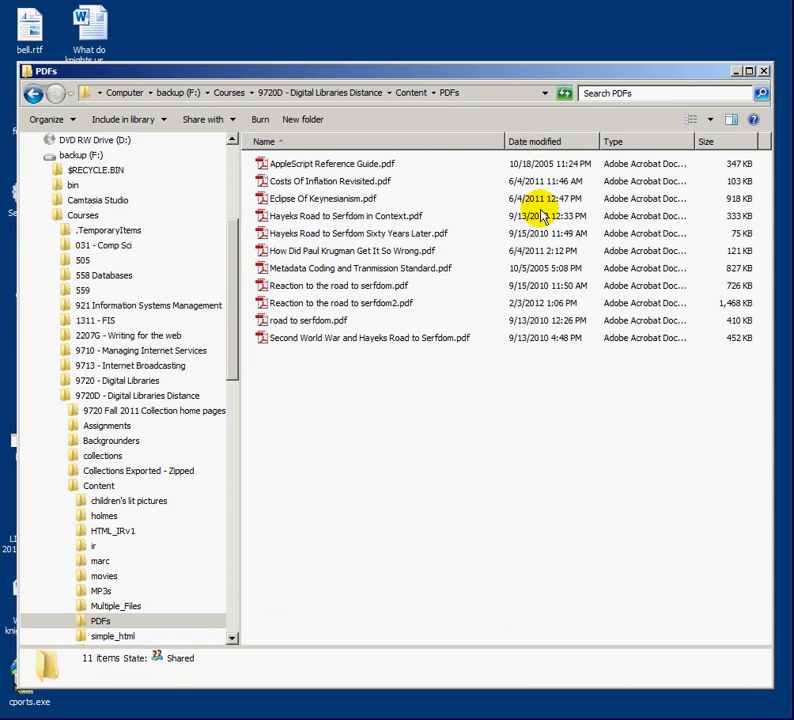
click(331, 166)
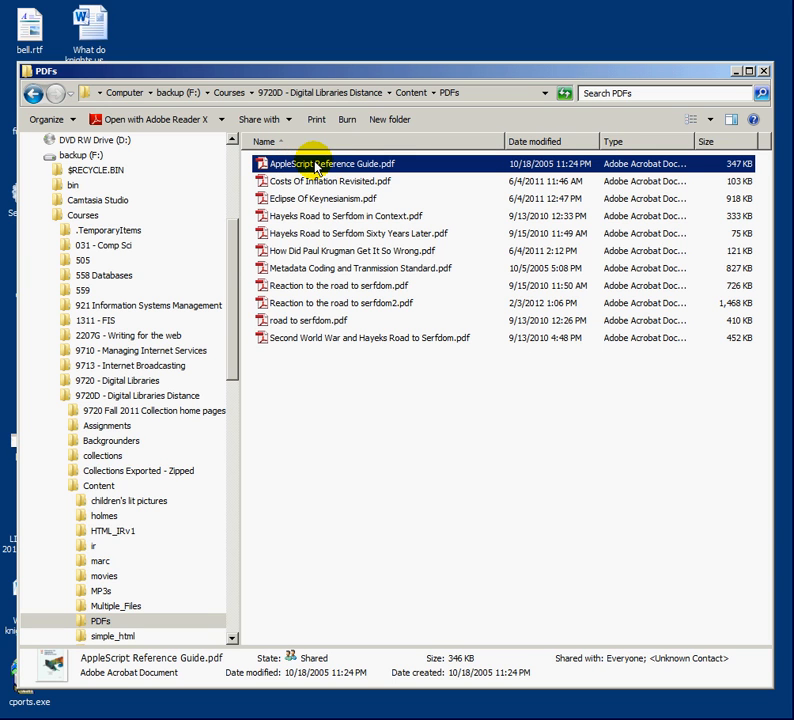
right_click(316, 168)
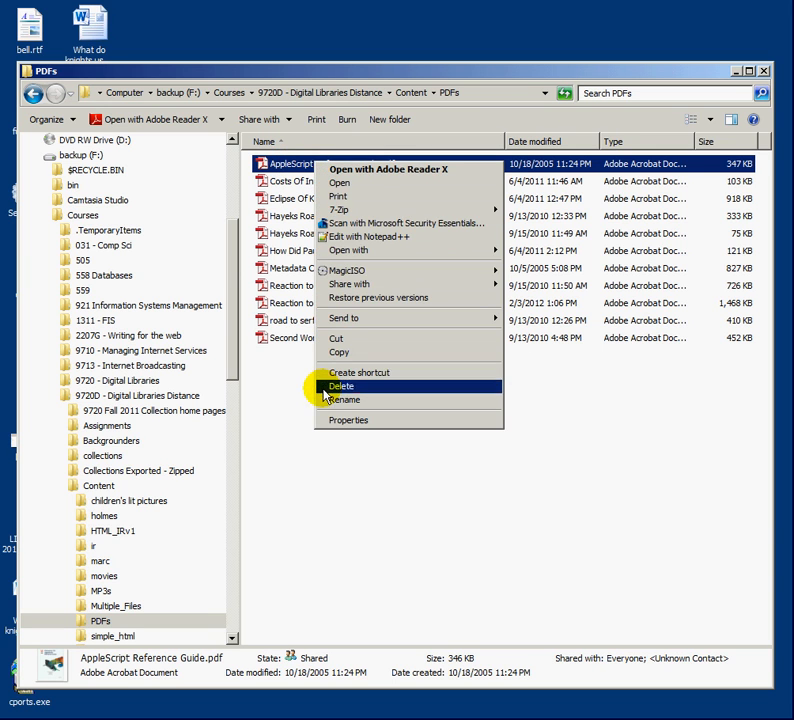
click(333, 422)
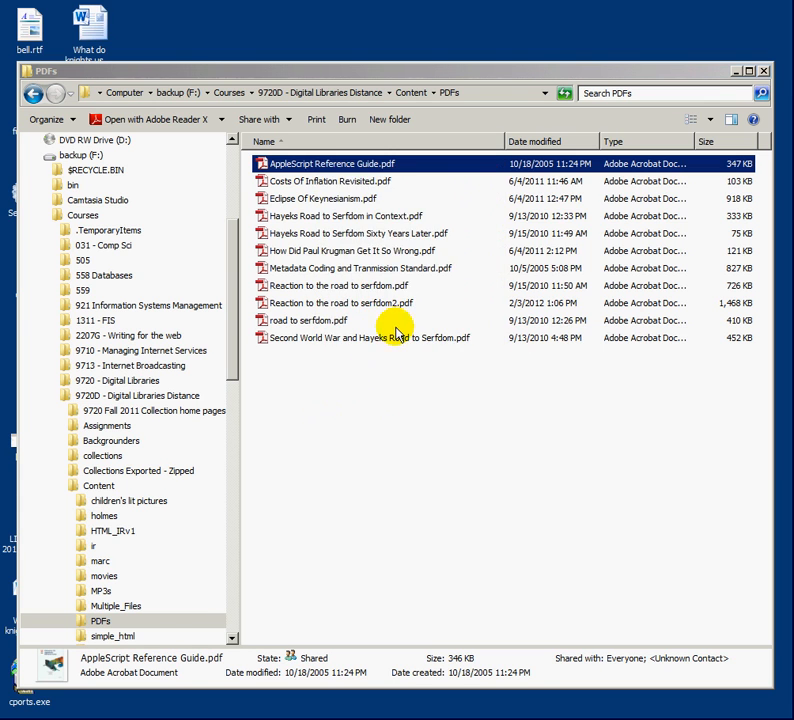
drag(440, 170, 424, 239)
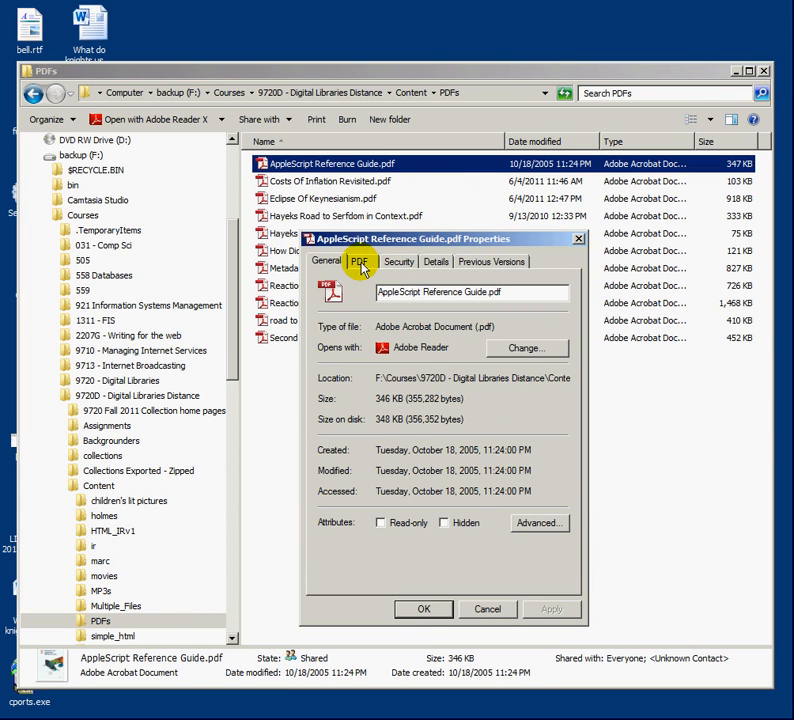
click(362, 262)
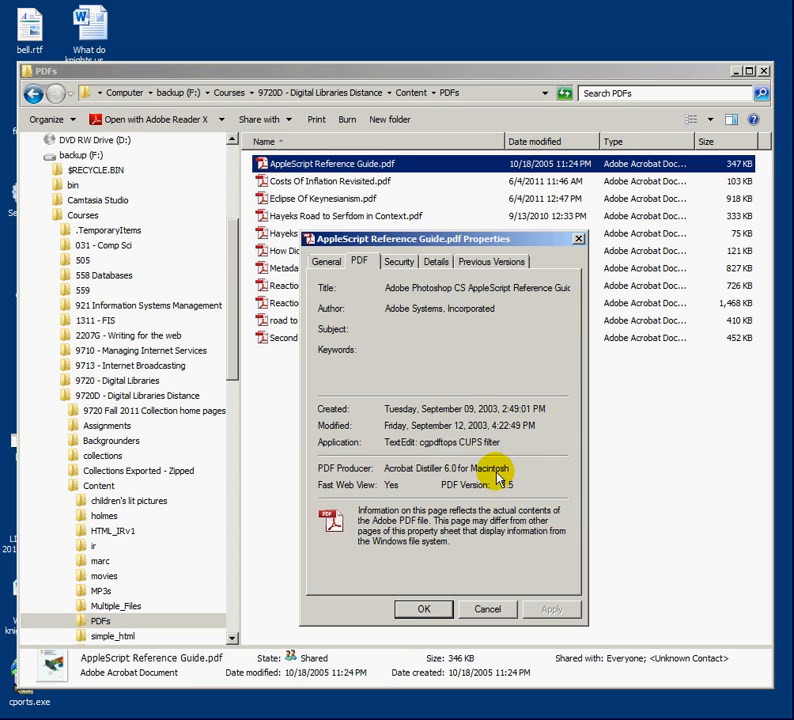
click(487, 608)
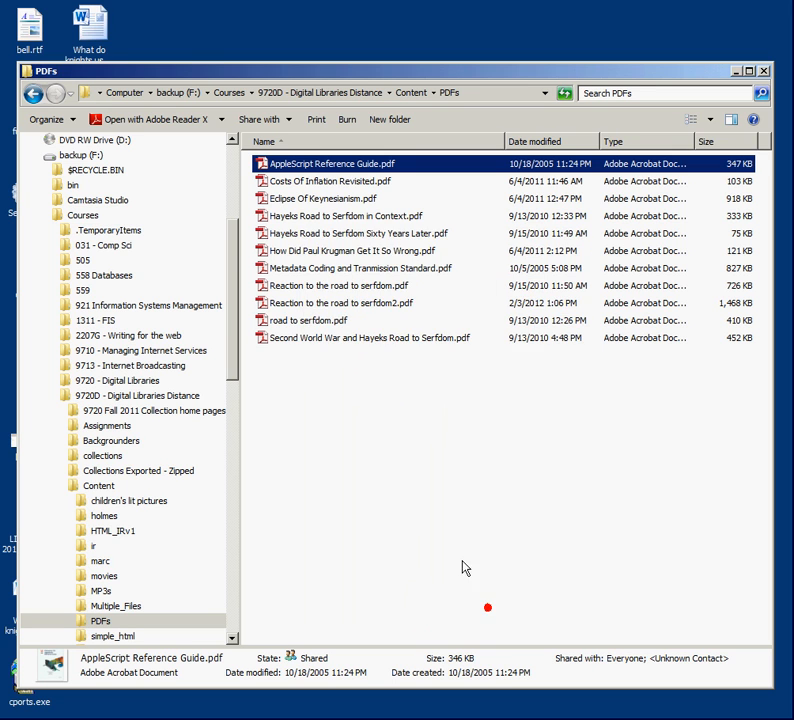
Check the PDF version of Costs Of Inflation Revisited.pdf in its file properties
click(331, 182)
right_click(332, 183)
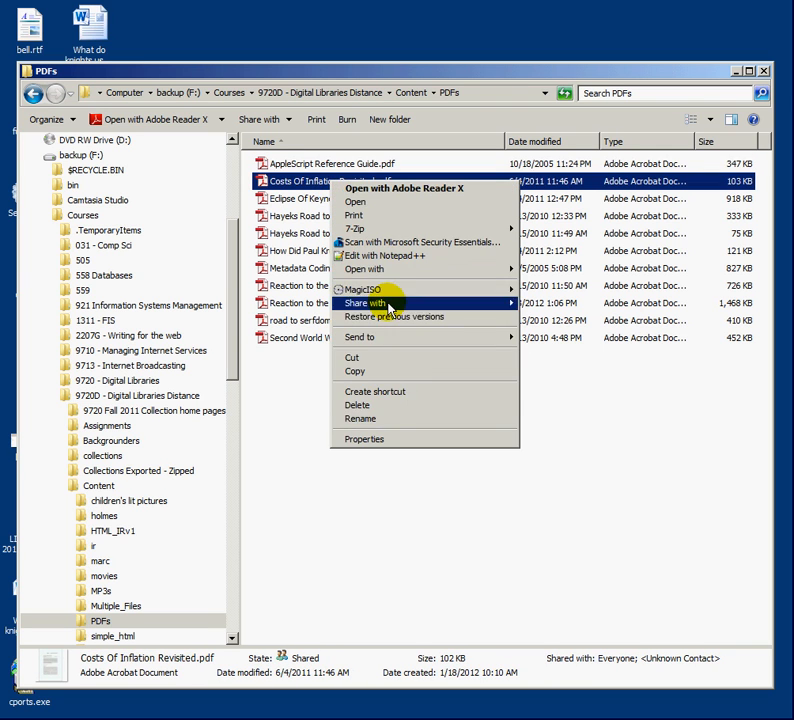
click(388, 440)
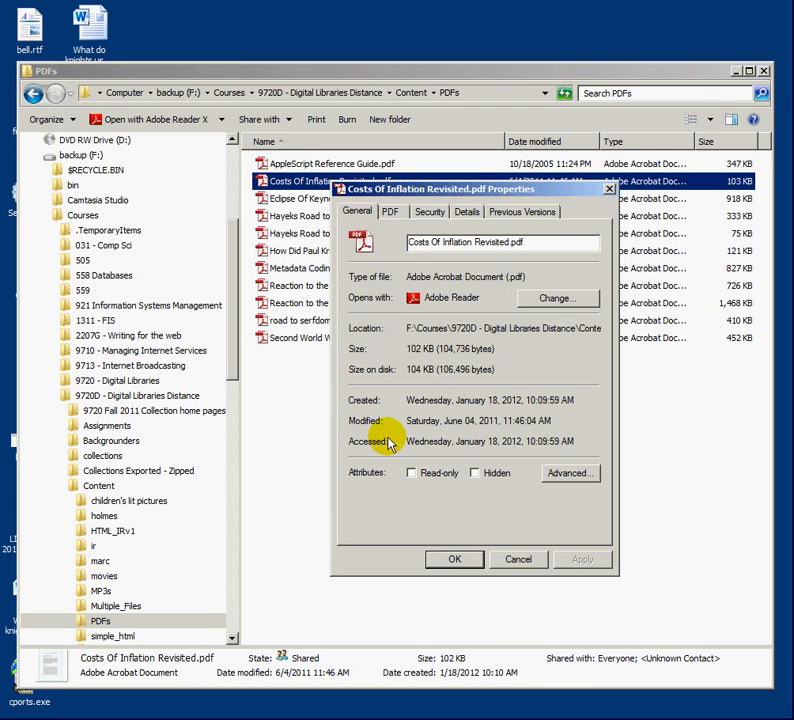
click(391, 212)
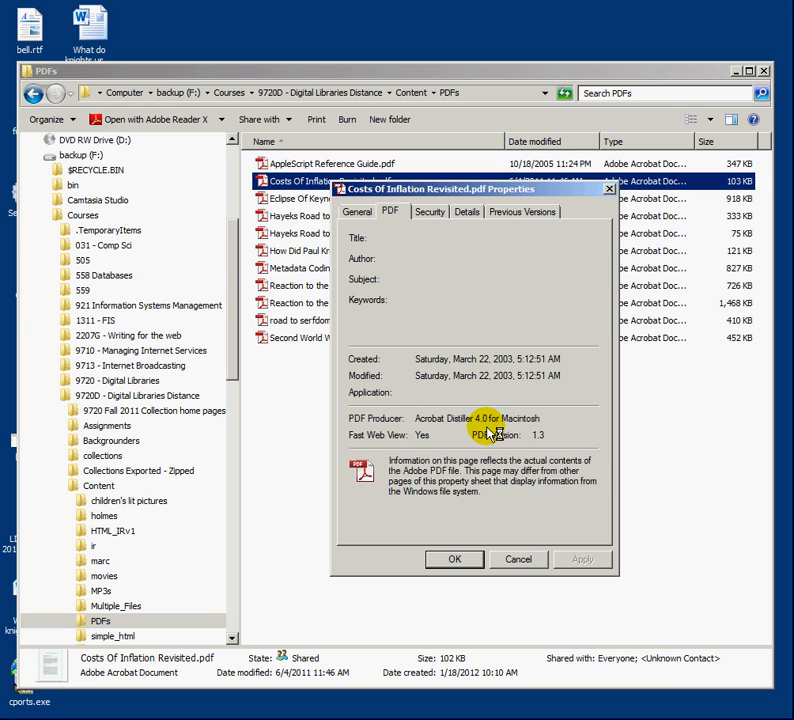
click(517, 560)
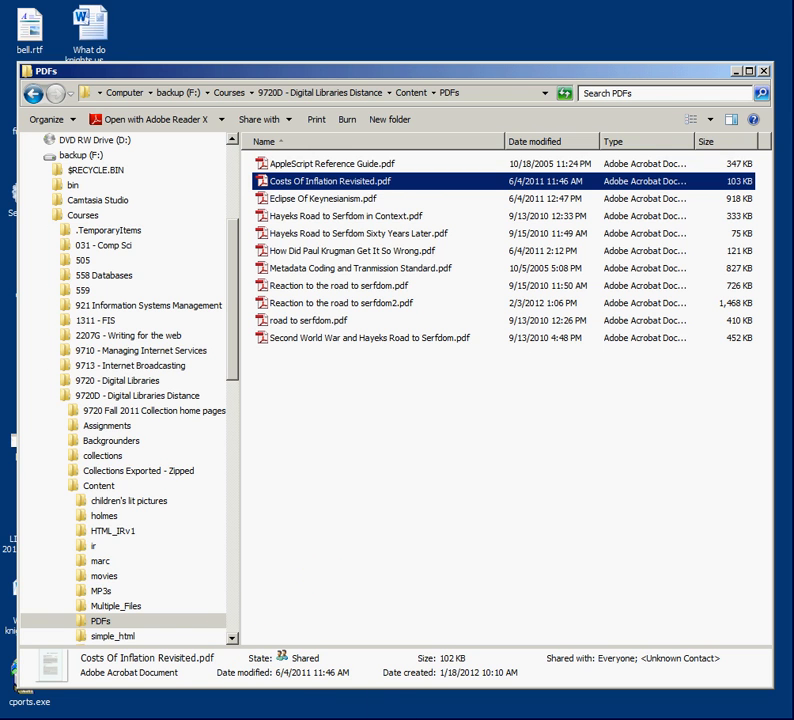
Return to the Greenstone Librarian Interface and add Costs Of Inflation Revisited.pdf from the workspace to the collection
key(alt+Tab)
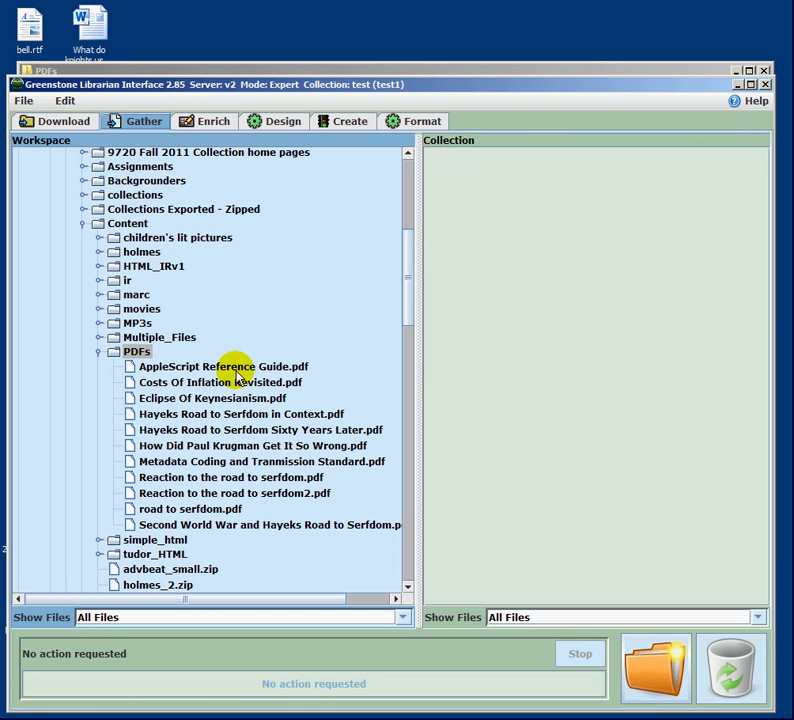
click(197, 383)
drag(128, 383, 510, 349)
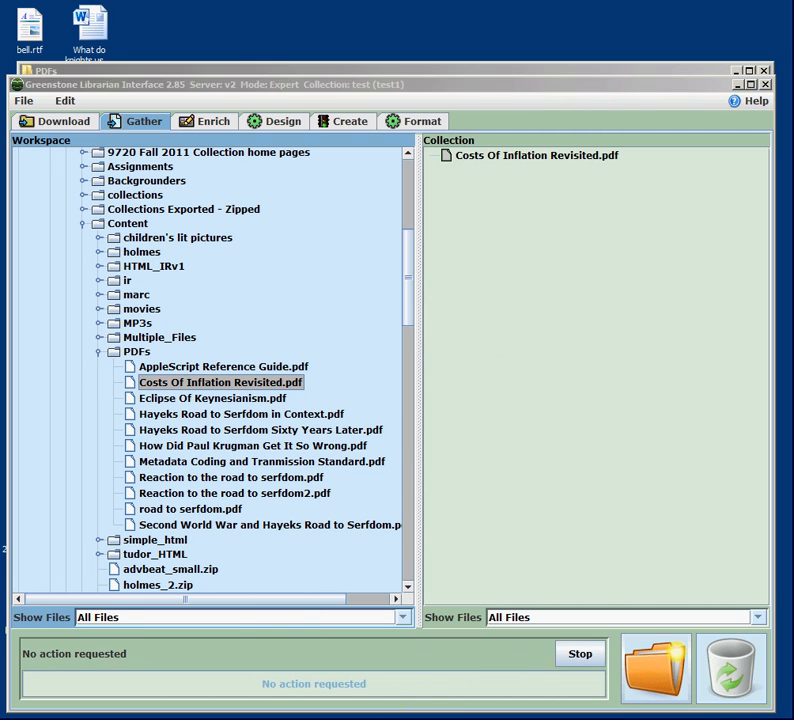
Switch to the PDFs folder in Windows Explorer and check the PDF properties of Eclipse Of Keynesianism.pdf
key(alt+Tab)
click(331, 199)
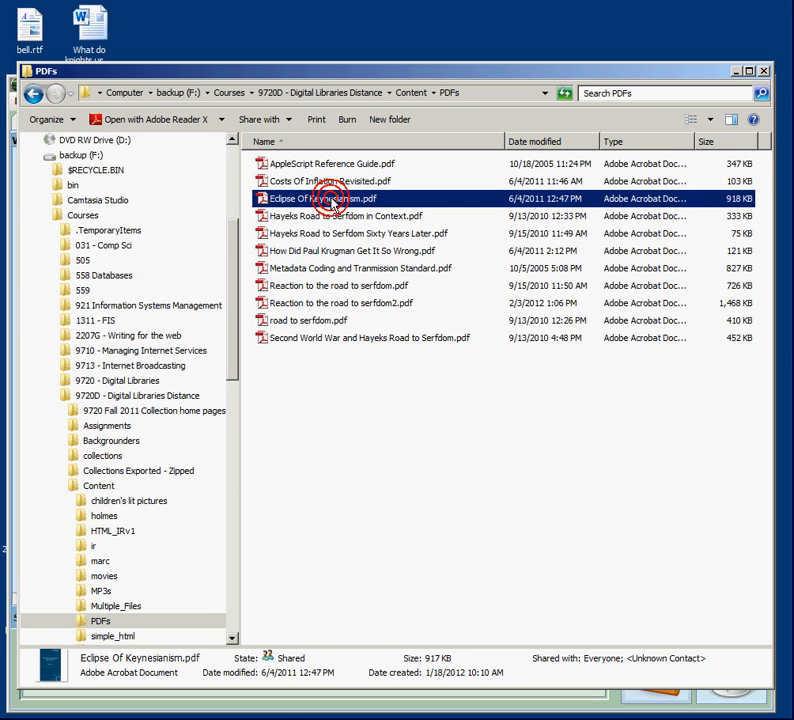
right_click(331, 199)
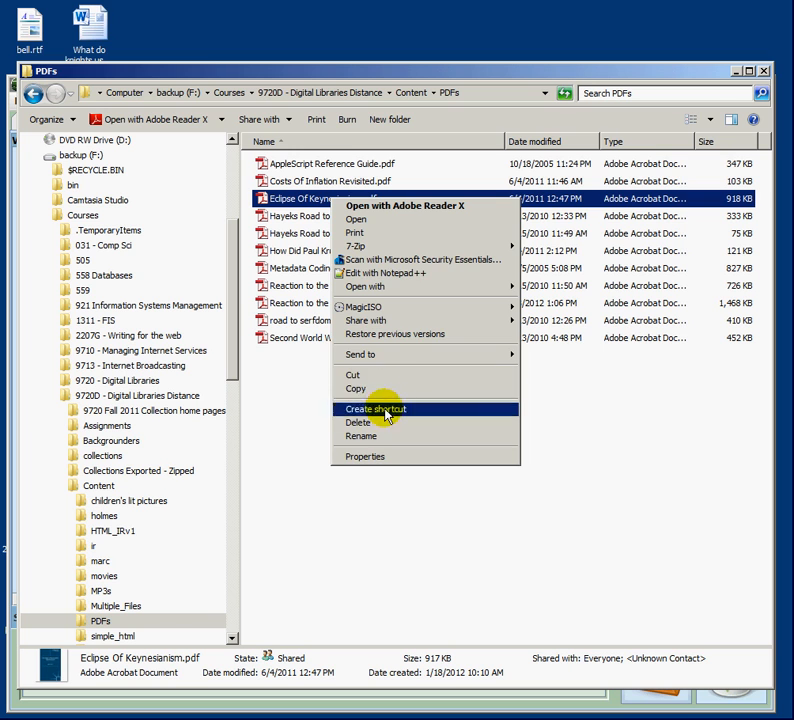
click(385, 457)
click(400, 230)
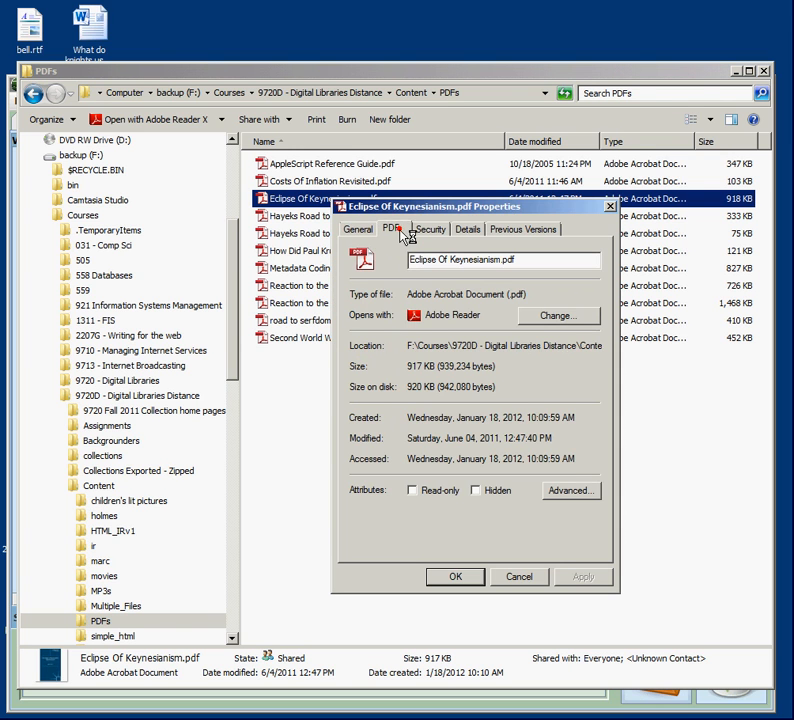
click(520, 578)
Return to the Greenstone Librarian Interface and add Eclipse Of Keynesianism.pdf from the workspace to the collection
click(499, 708)
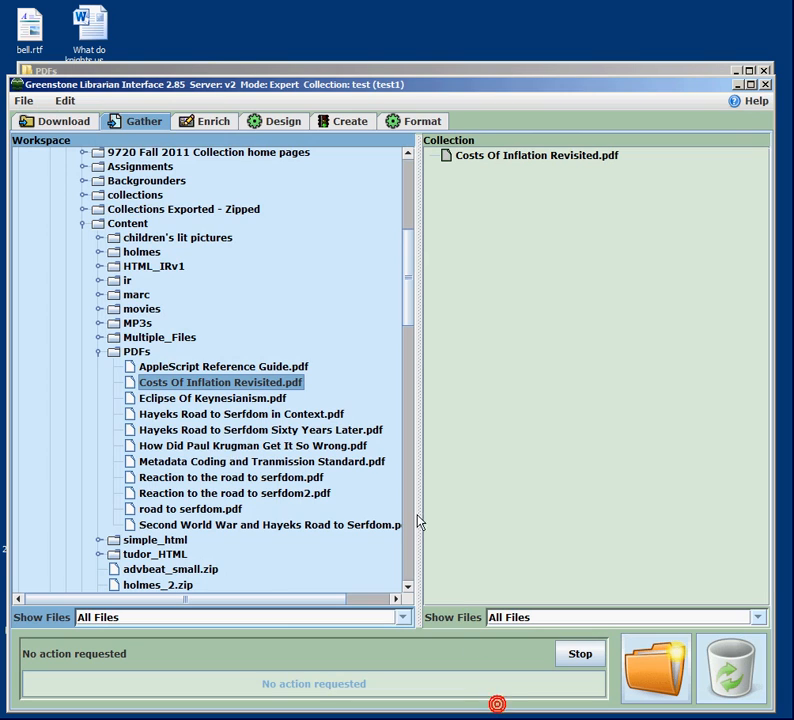
click(170, 400)
drag(133, 400, 486, 434)
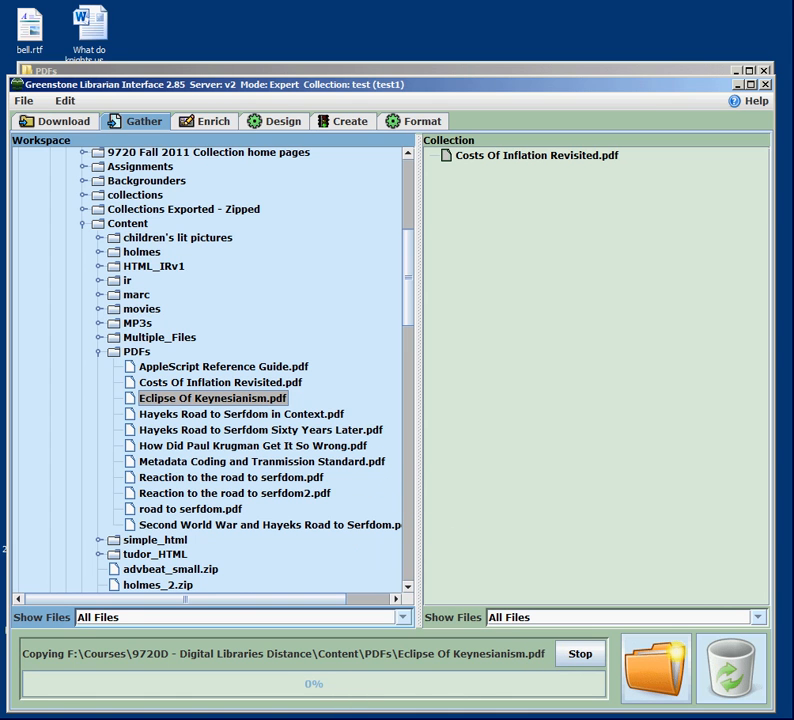
Switch to the PDFs folder in Windows Explorer and check the PDF version of Hayeks Road to Serfdom in Context.pdf
key(alt+Tab)
click(378, 216)
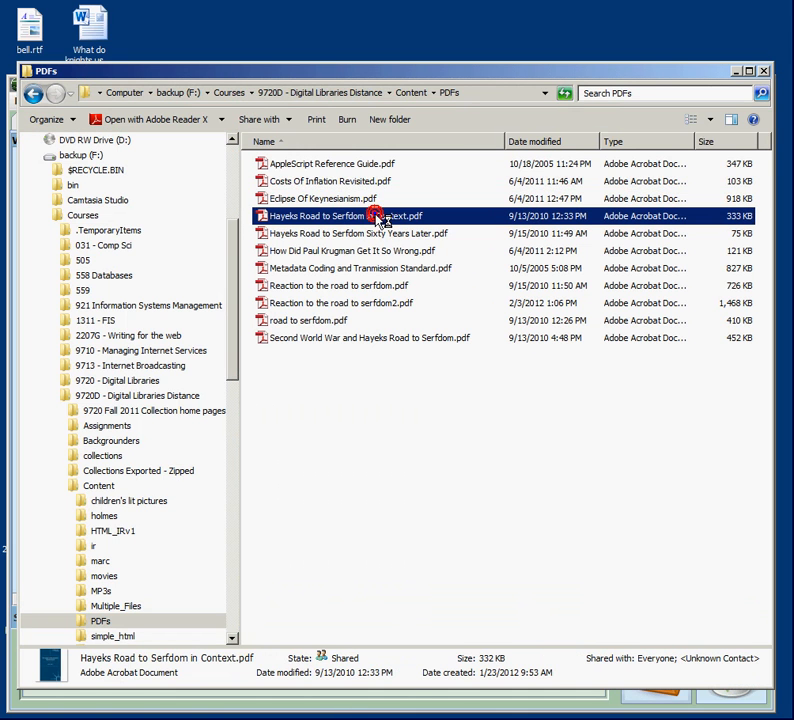
right_click(378, 216)
click(402, 475)
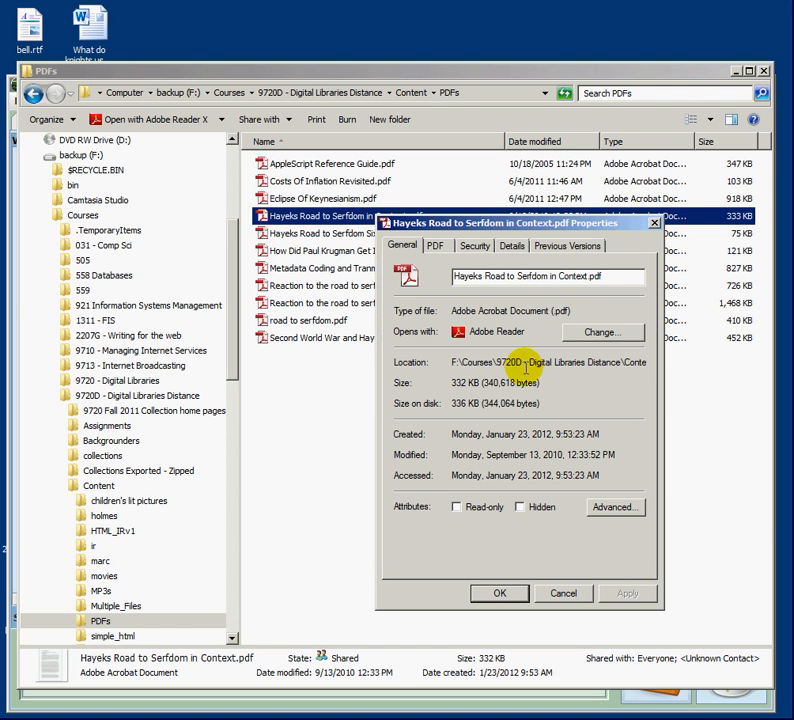
click(435, 246)
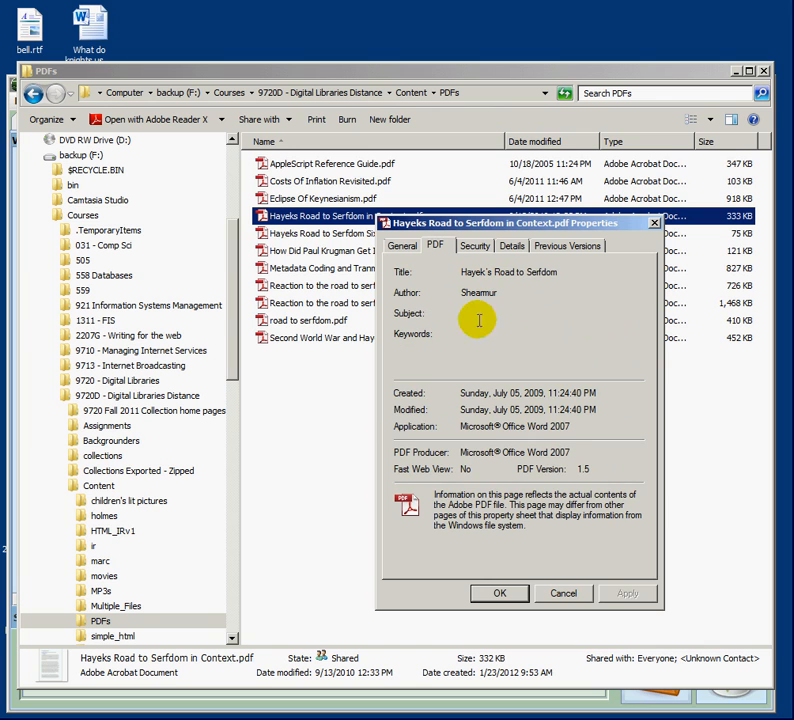
click(576, 597)
Check the PDF version of Reaction to the road to serfdom.pdf in its file properties
click(339, 289)
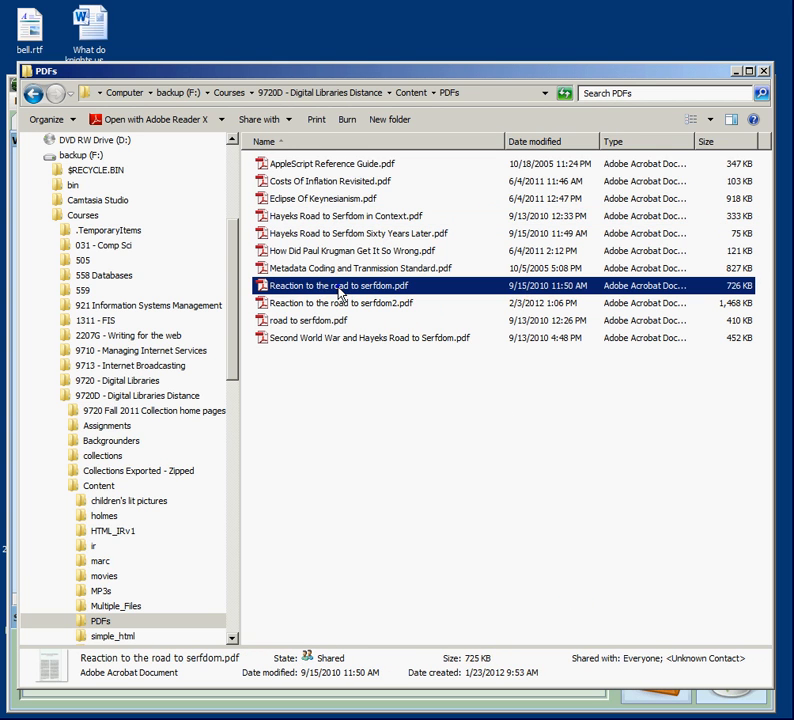
right_click(345, 290)
click(402, 548)
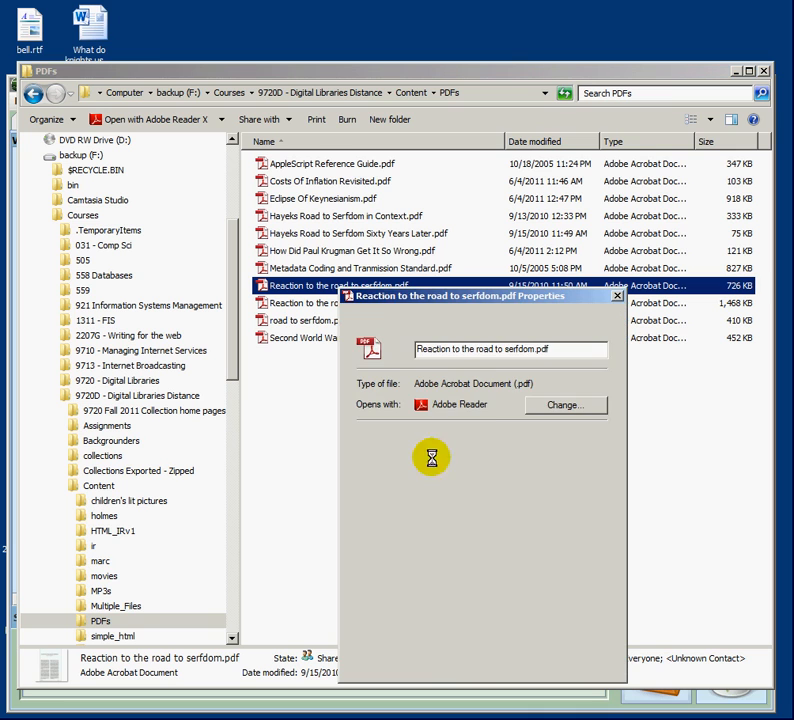
click(404, 317)
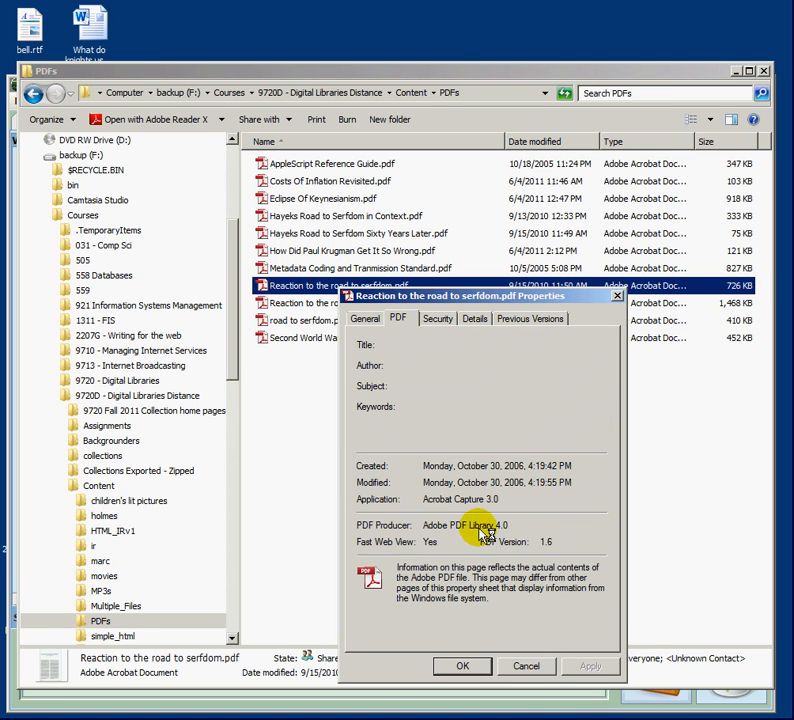
click(526, 667)
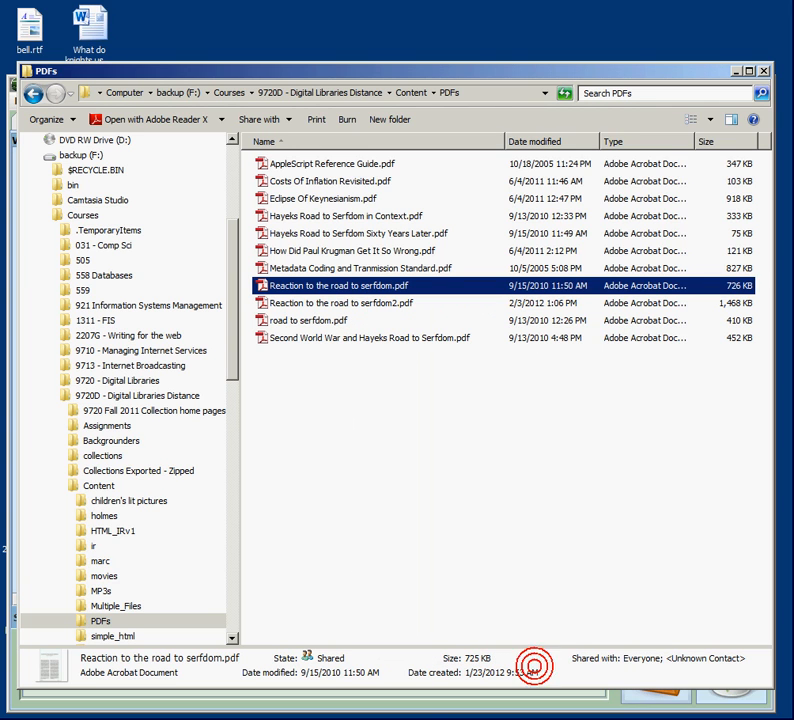
Open Reaction to the road to serfdom.pdf in Adobe Reader and move its window fully into view
right_click(354, 286)
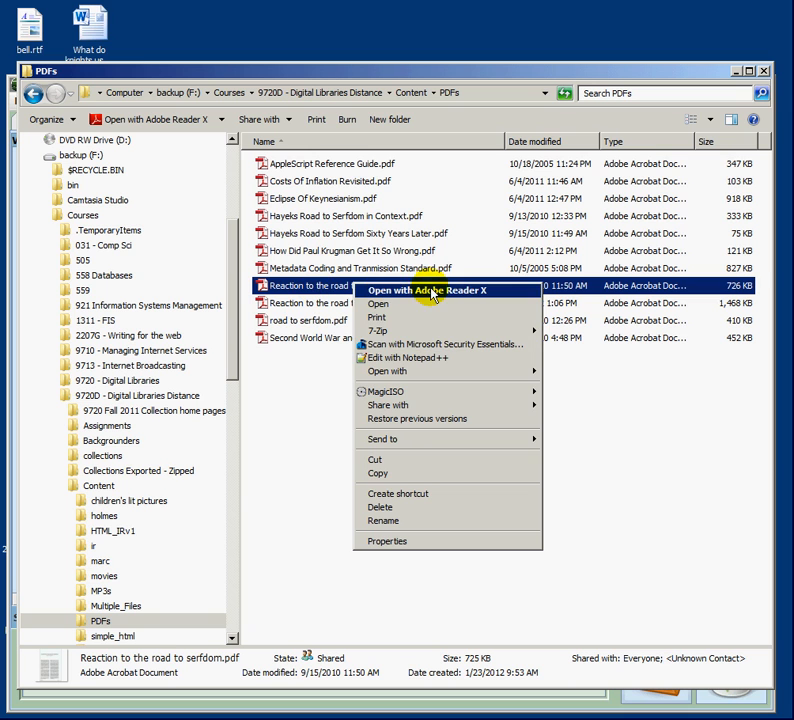
click(428, 291)
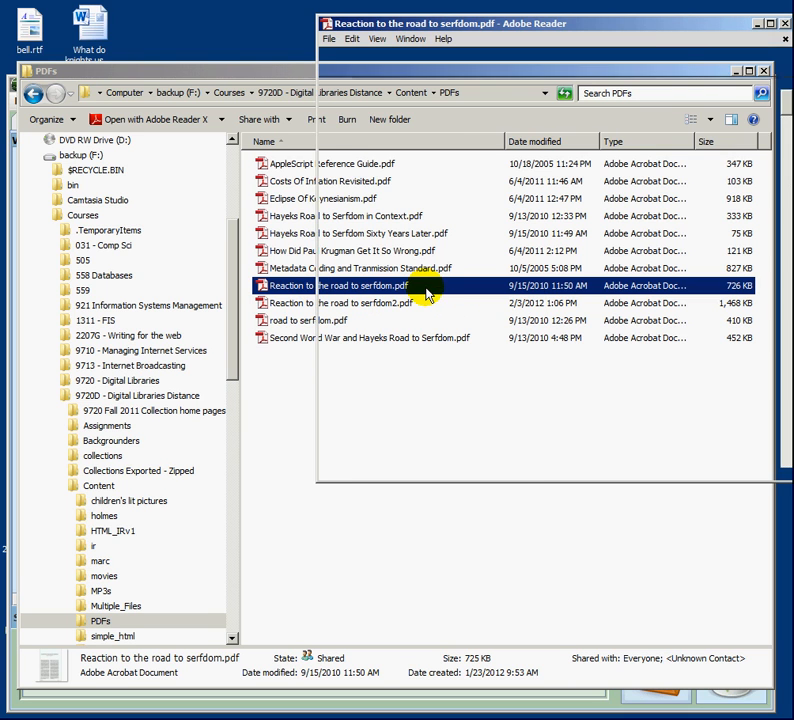
drag(455, 30, 398, 49)
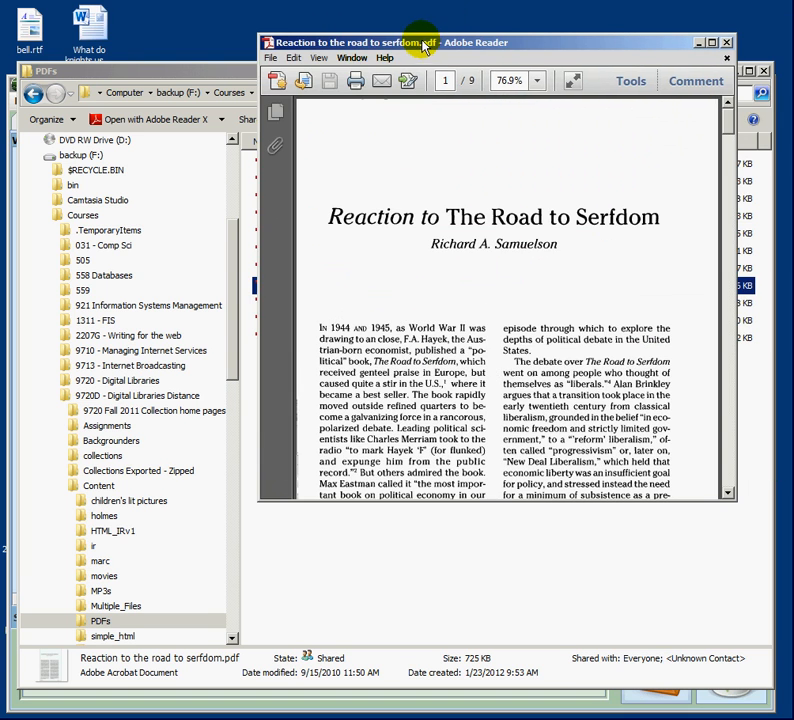
Print all pages of the open document using PDFCreator as the printer
click(272, 58)
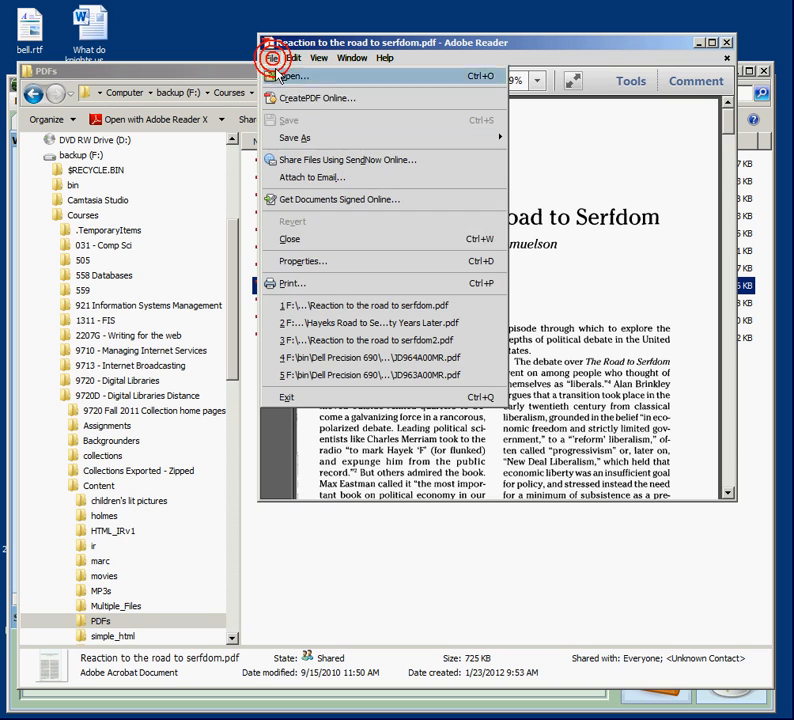
click(279, 284)
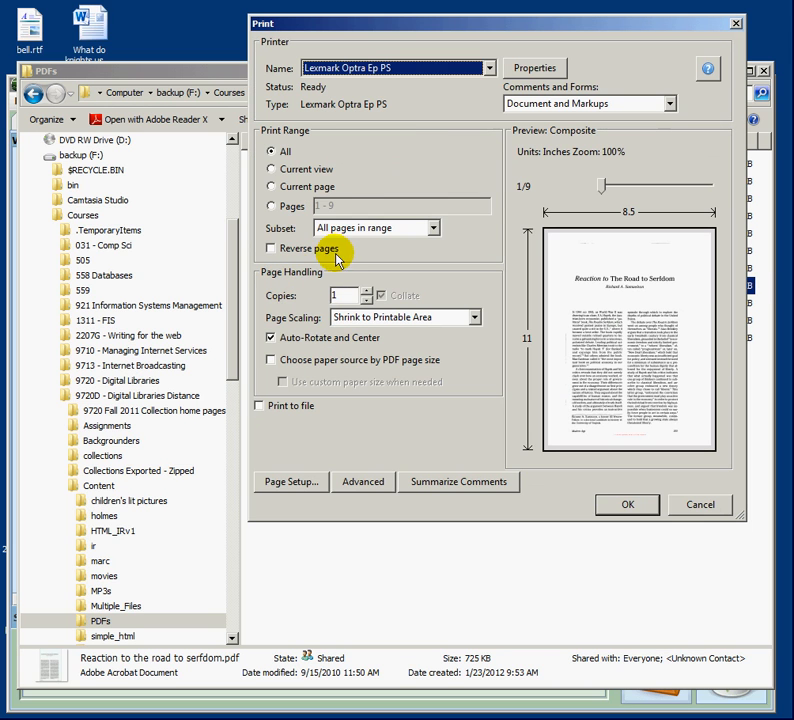
drag(493, 29, 473, 39)
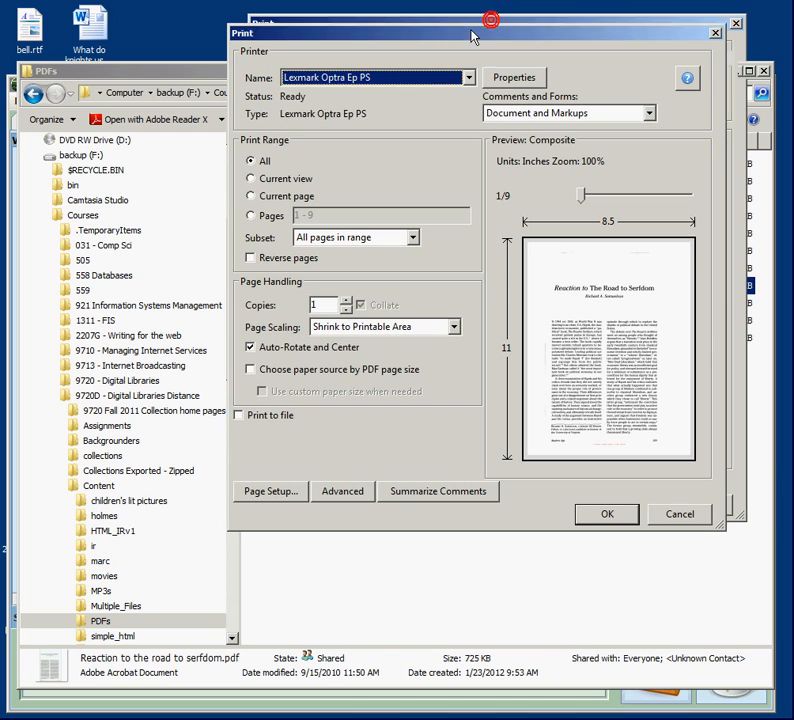
click(467, 77)
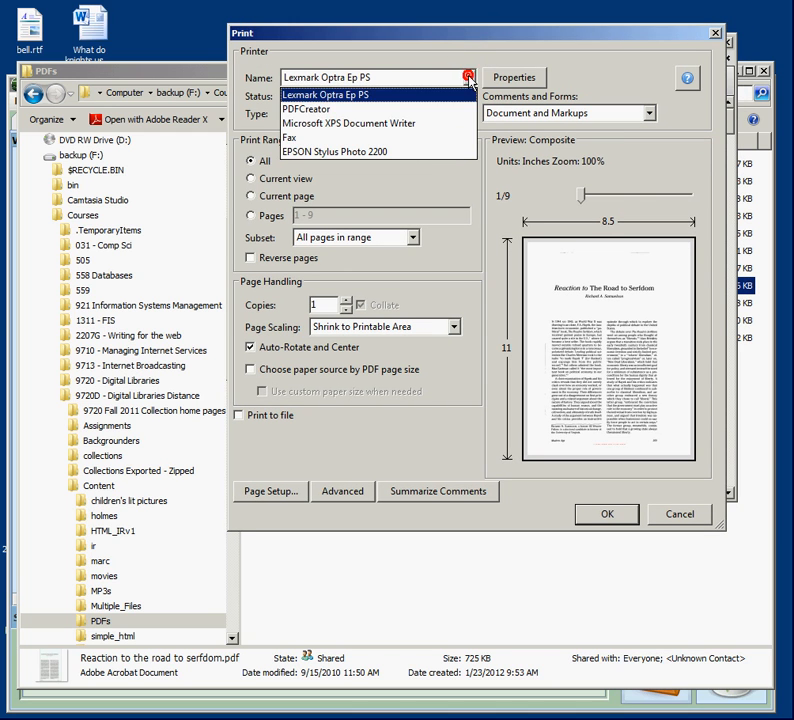
click(299, 109)
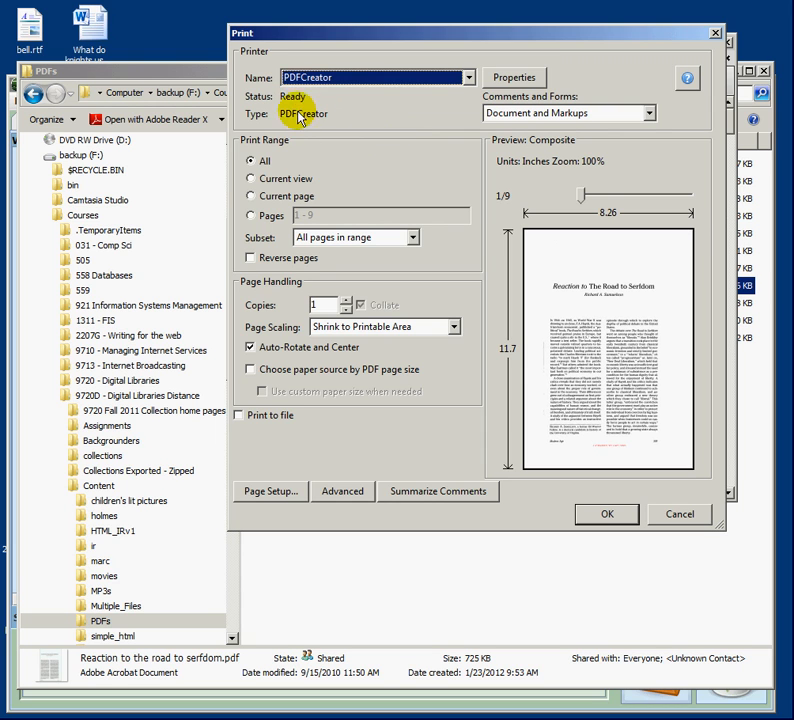
click(606, 516)
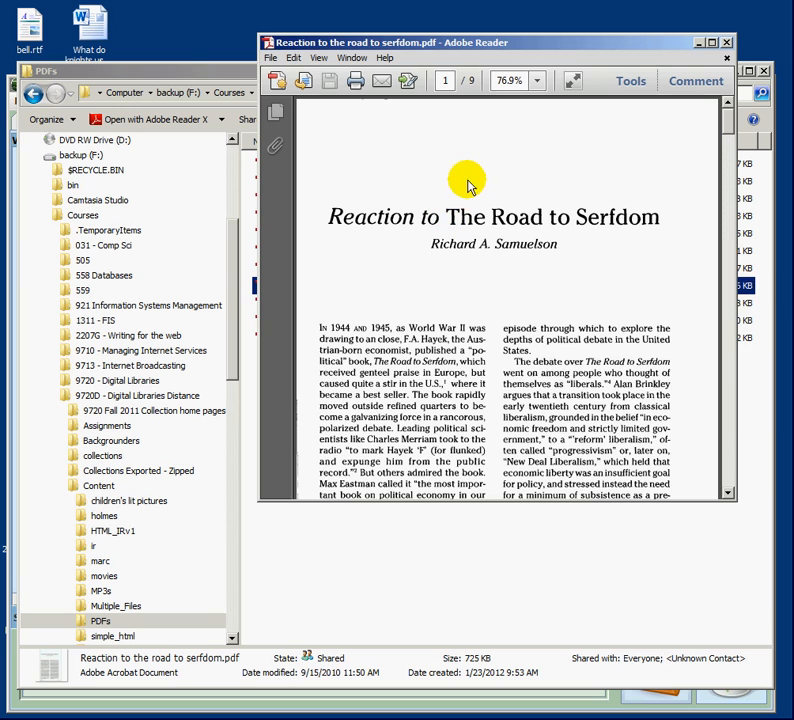
drag(650, 254, 324, 181)
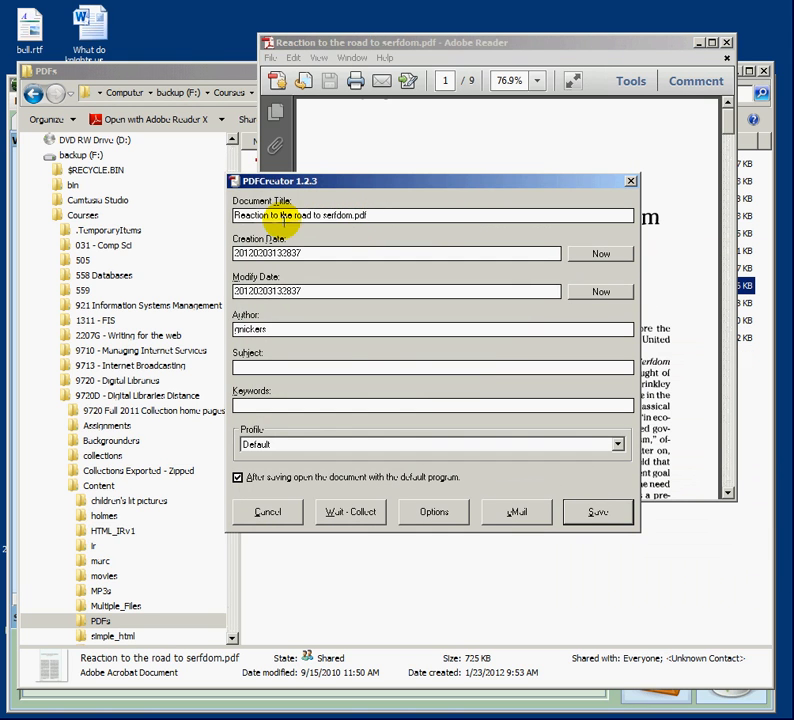
click(352, 216)
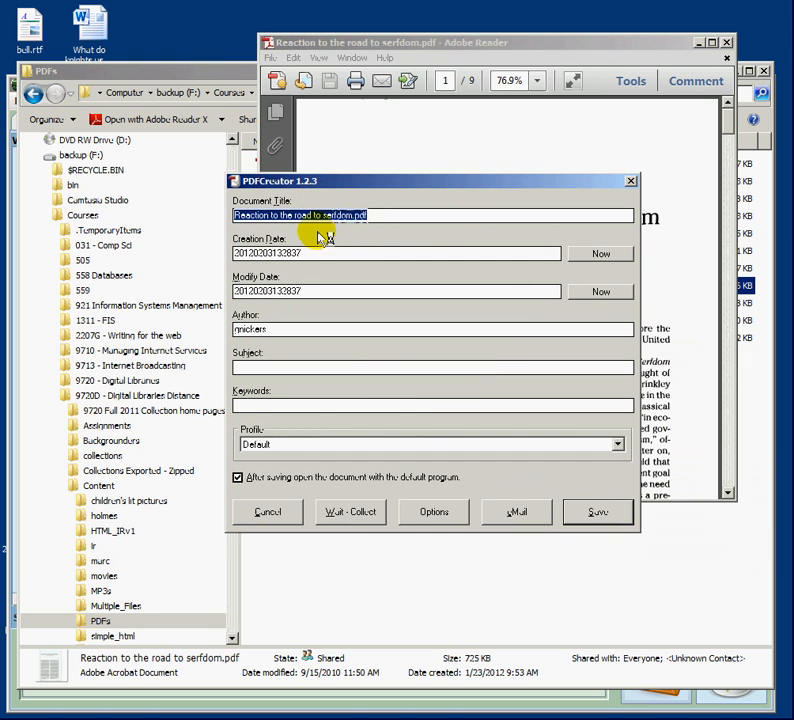
click(352, 216)
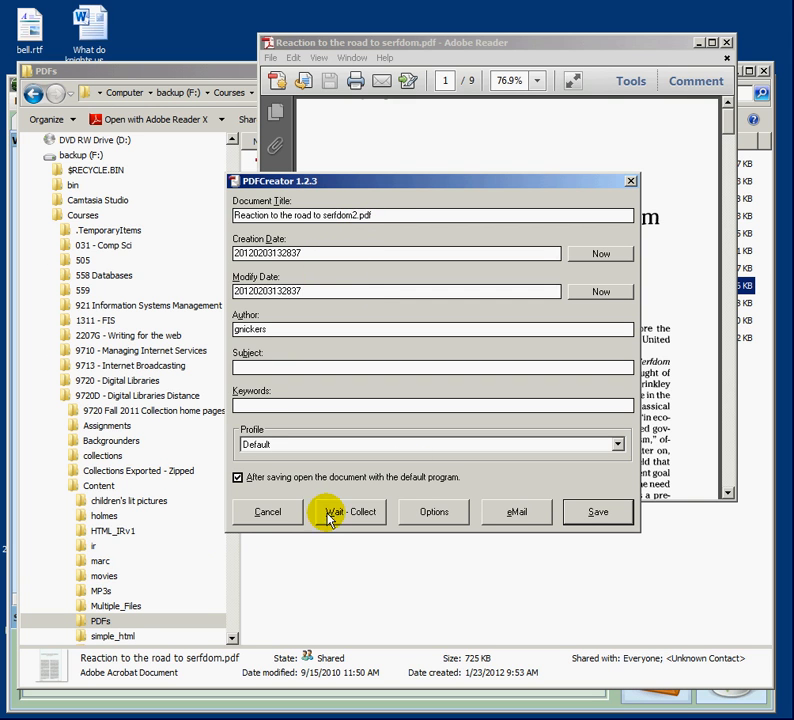
click(266, 512)
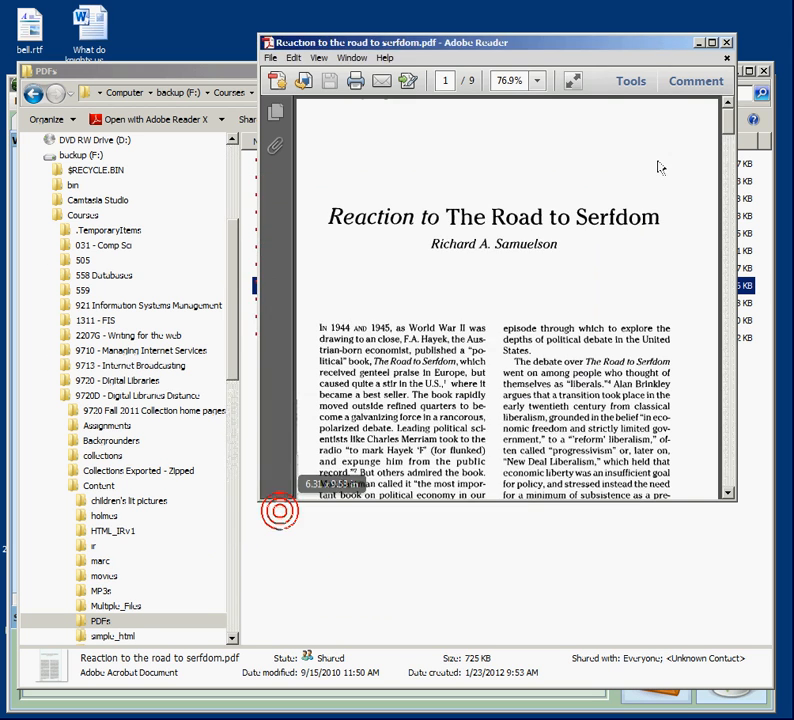
Close the open document in Adobe Reader and check the PDF version of Reaction to the road to serfdom2.pdf in its file properties
click(726, 42)
click(335, 305)
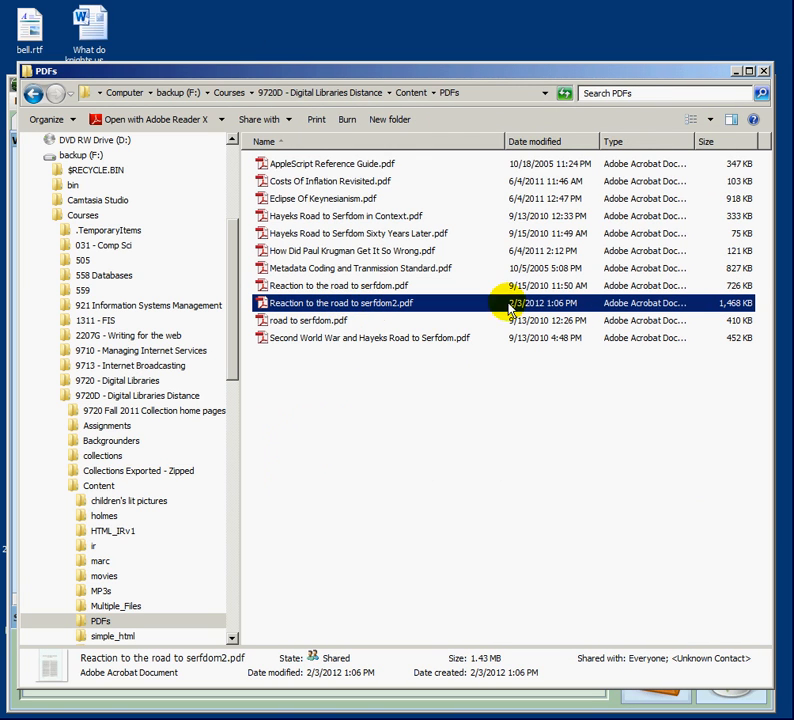
right_click(390, 305)
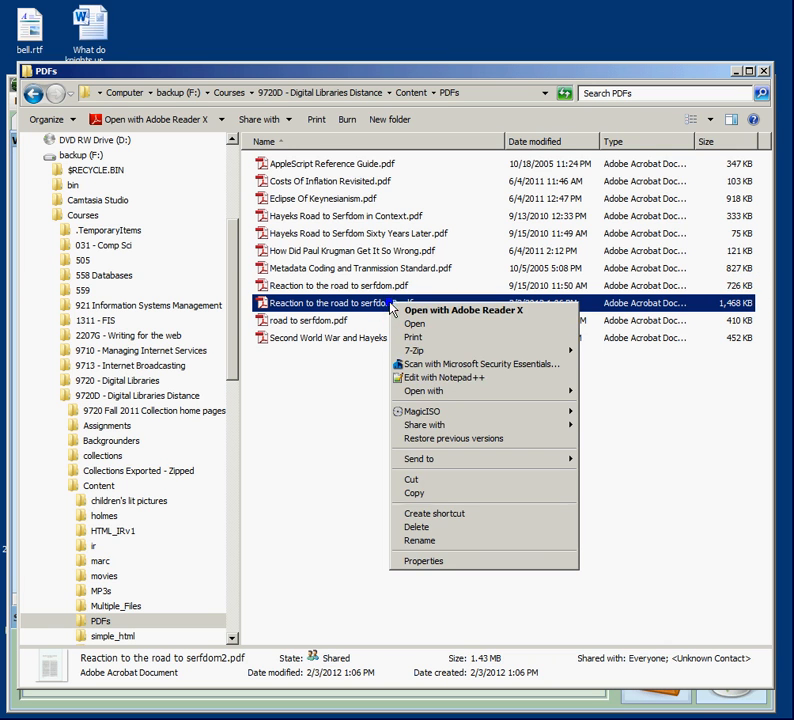
click(427, 566)
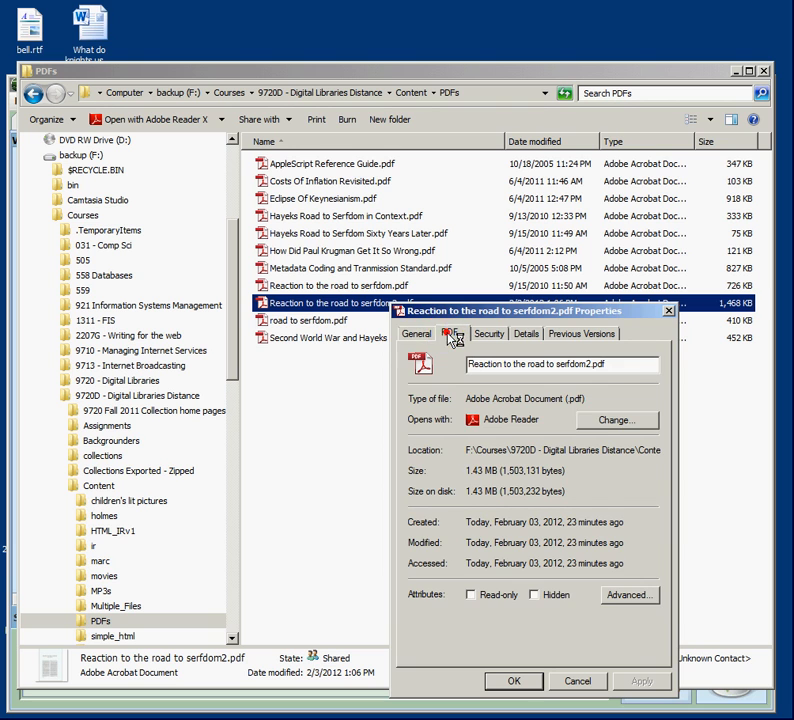
click(452, 337)
drag(490, 310, 424, 226)
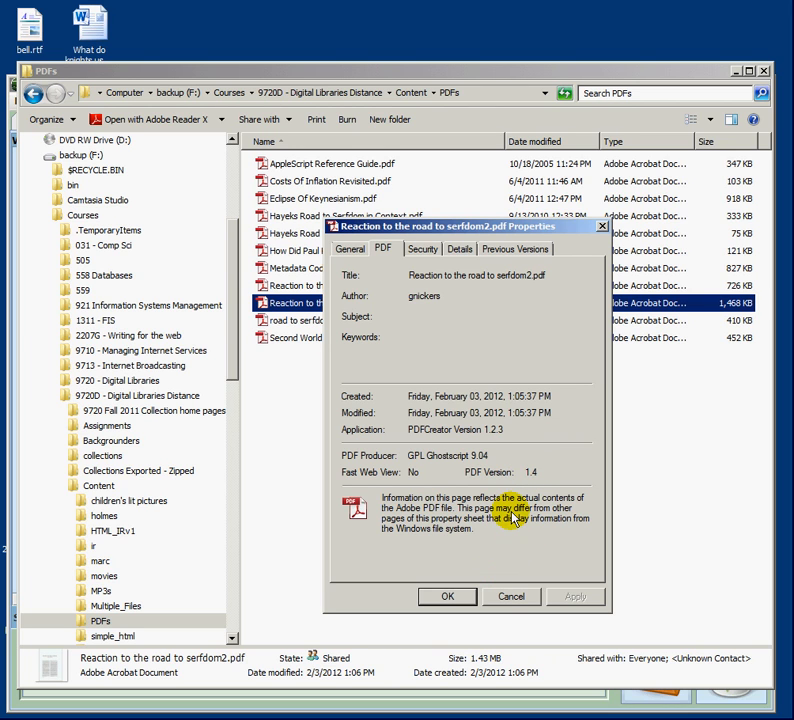
click(502, 599)
Switch to the Greenstone Librarian Interface and build the test collection from the gathered PDF files
key(super+Down)
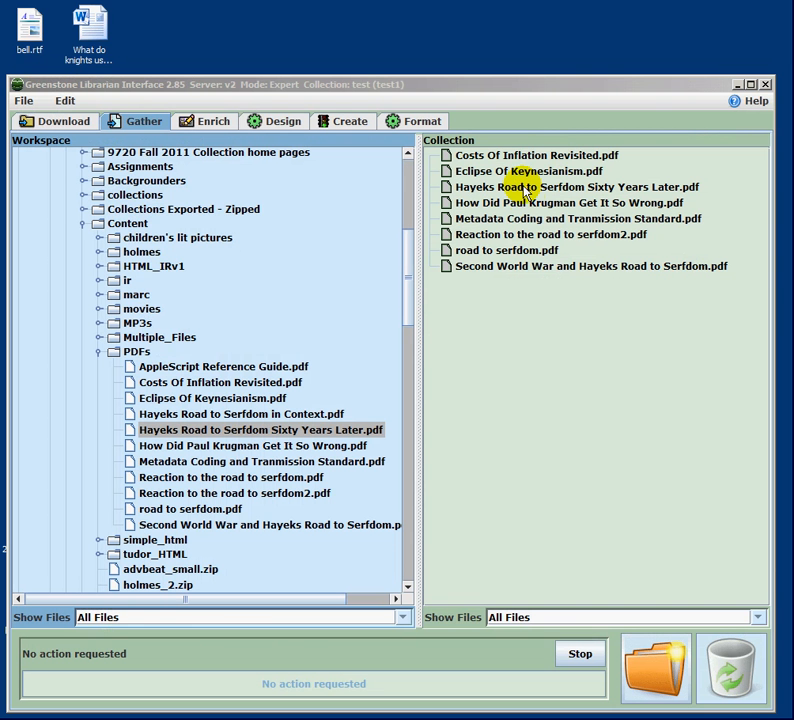
click(491, 84)
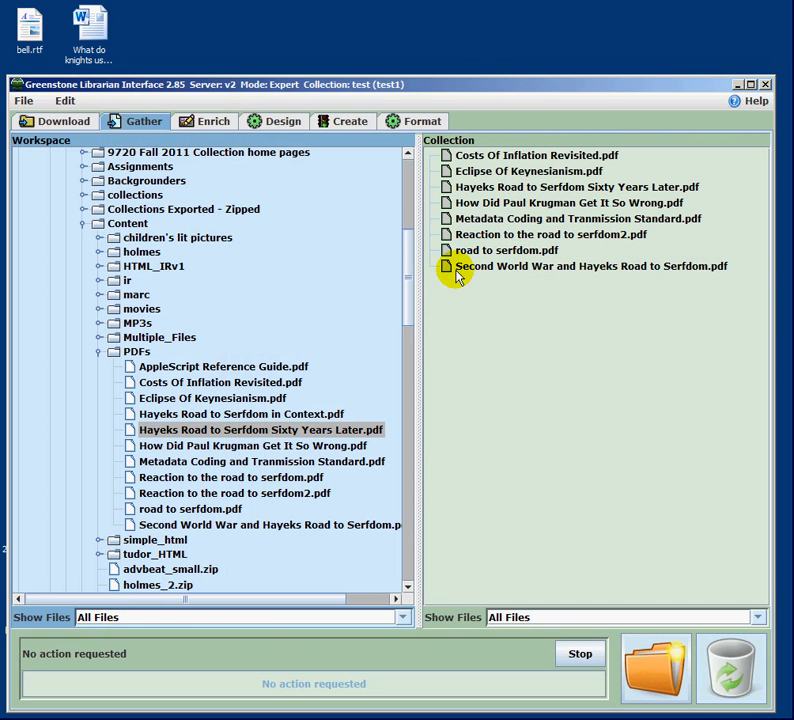
click(347, 120)
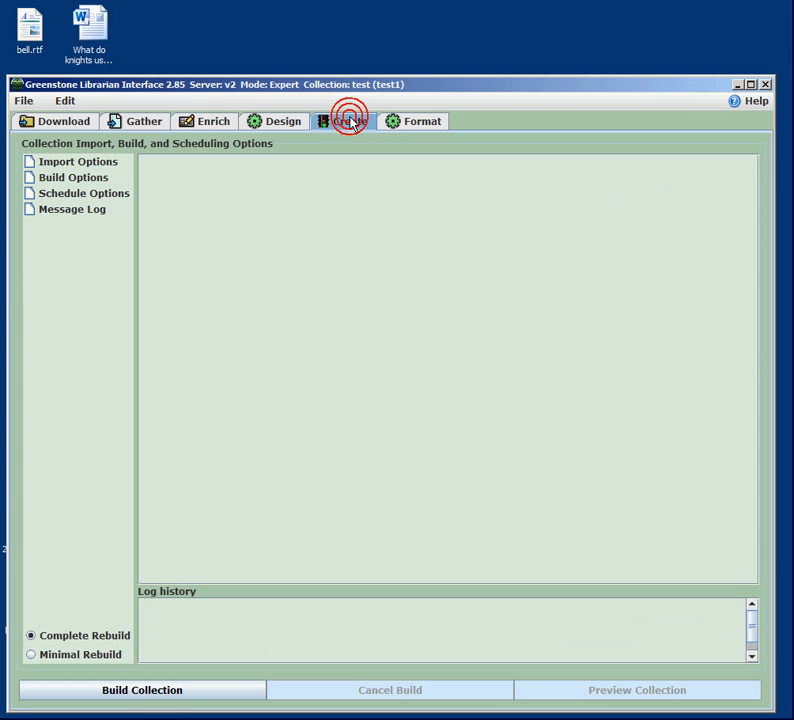
click(157, 689)
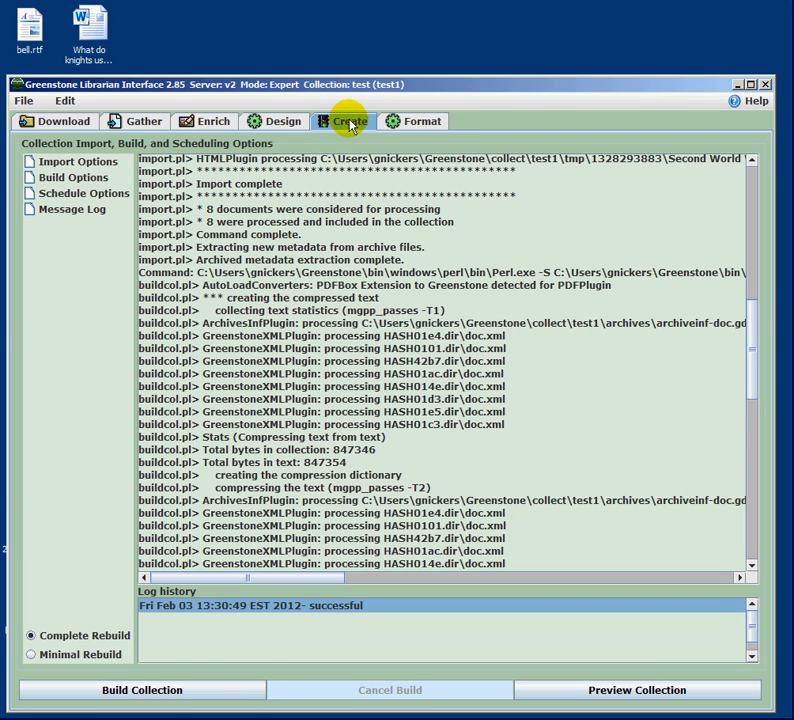
Review the dc.Title, dc.Creator and dc.Subject and Keywords metadata of Costs Of Inflation Revisited.pdf
click(262, 127)
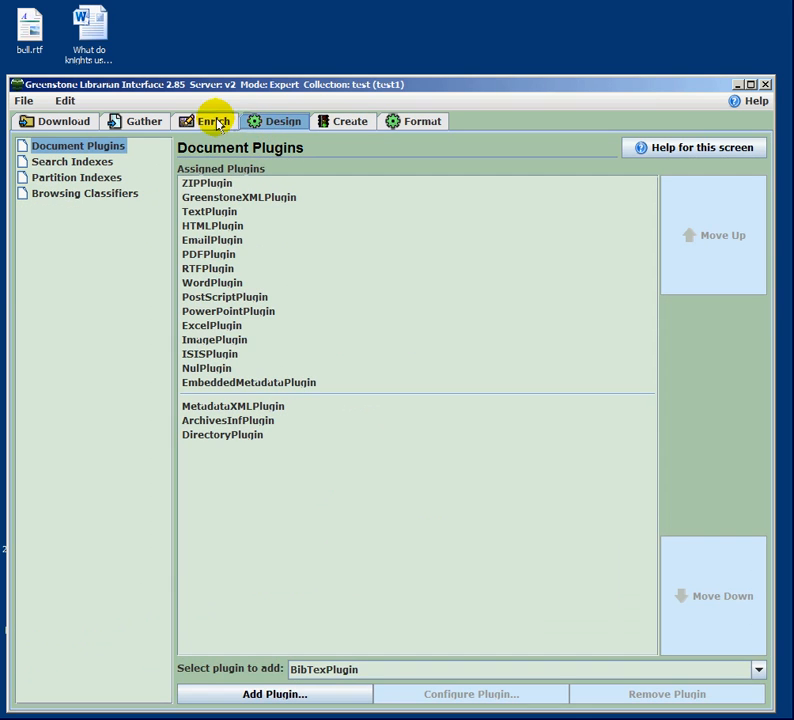
click(210, 121)
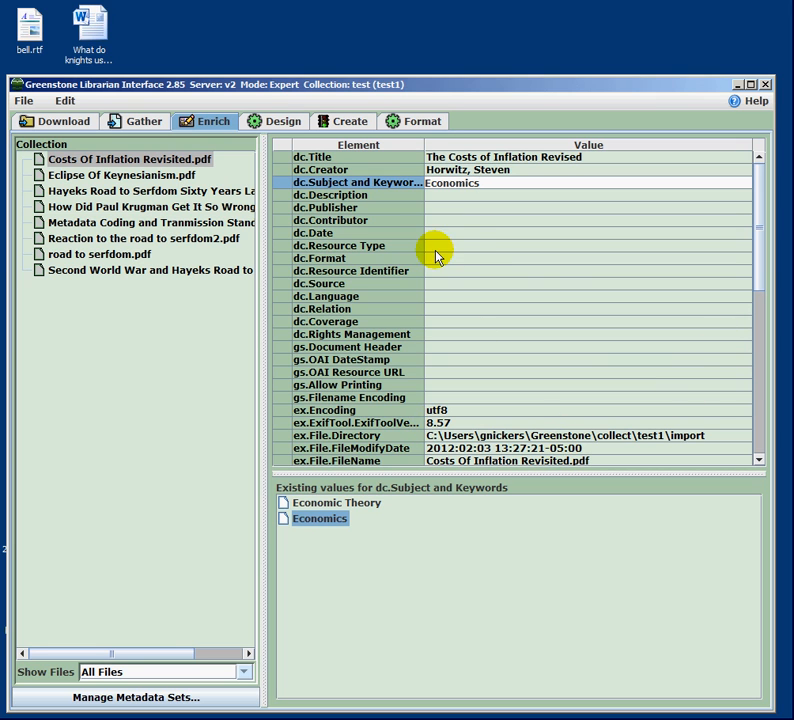
click(459, 157)
click(456, 170)
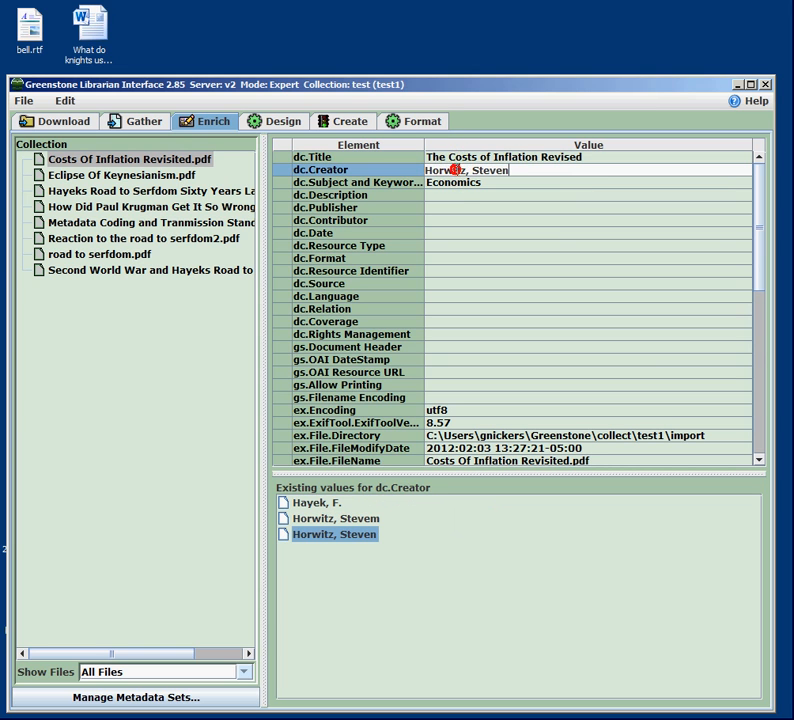
click(456, 185)
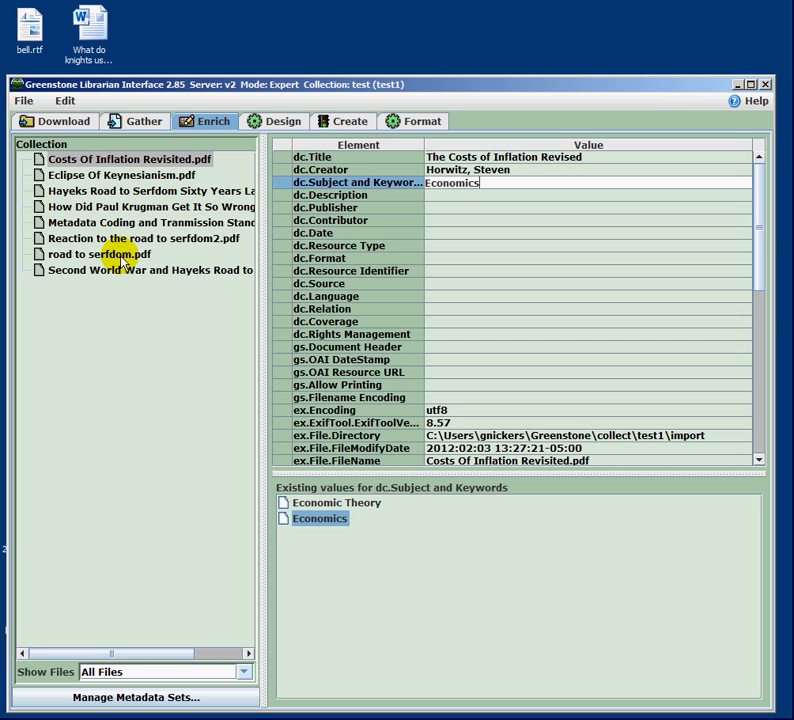
Remove the ex.Source index and the combined dc.Title,ex.dc.Title,ex.Title index from the collection's search indexes
click(280, 121)
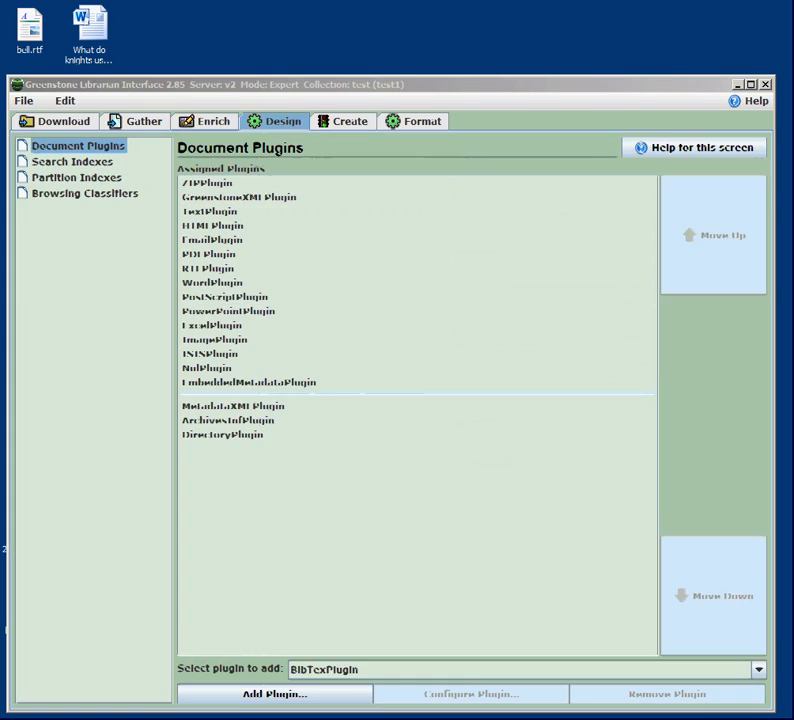
click(480, 88)
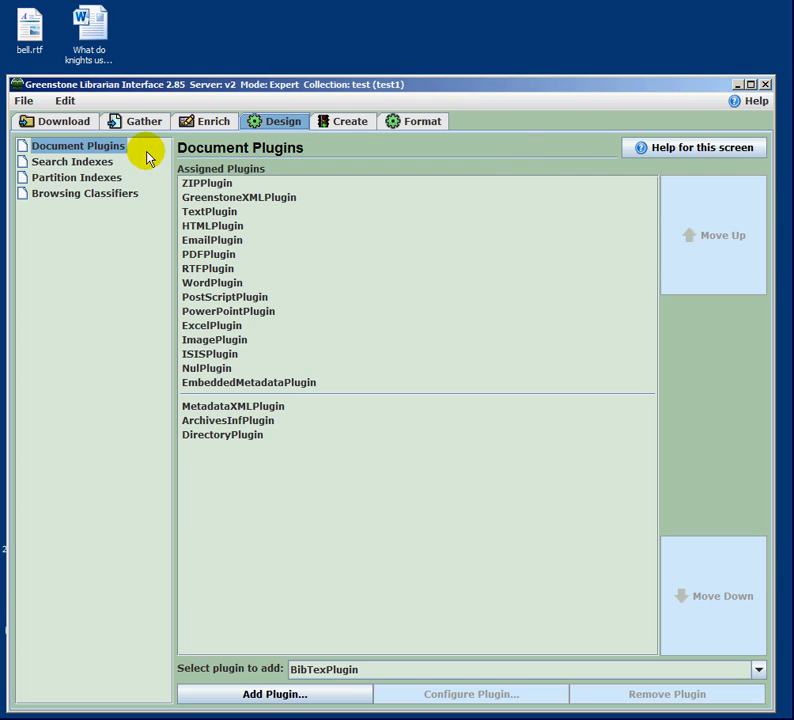
click(68, 162)
click(204, 229)
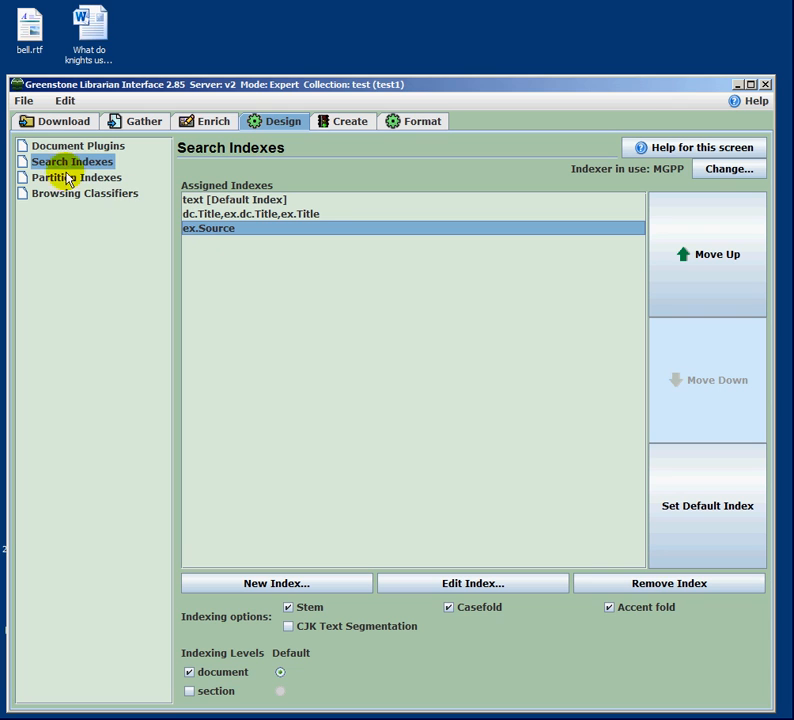
click(657, 583)
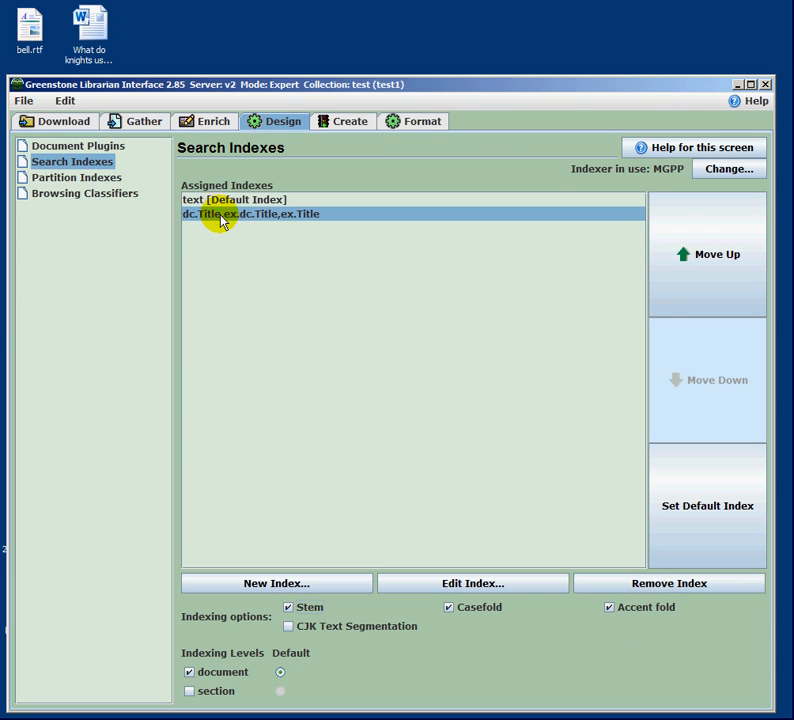
click(618, 583)
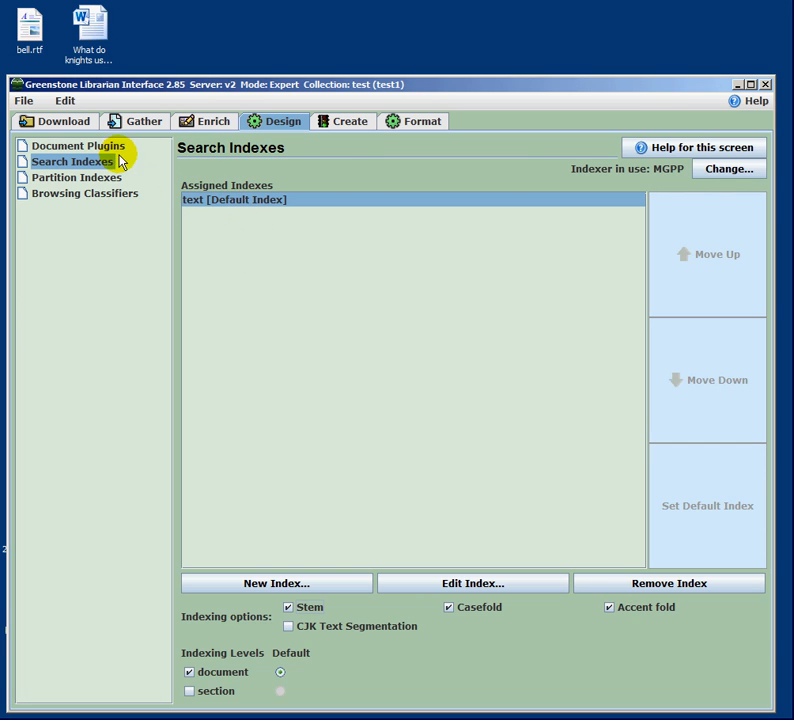
Remove the ex.Source List classifier from the collection's browsing classifiers
click(92, 194)
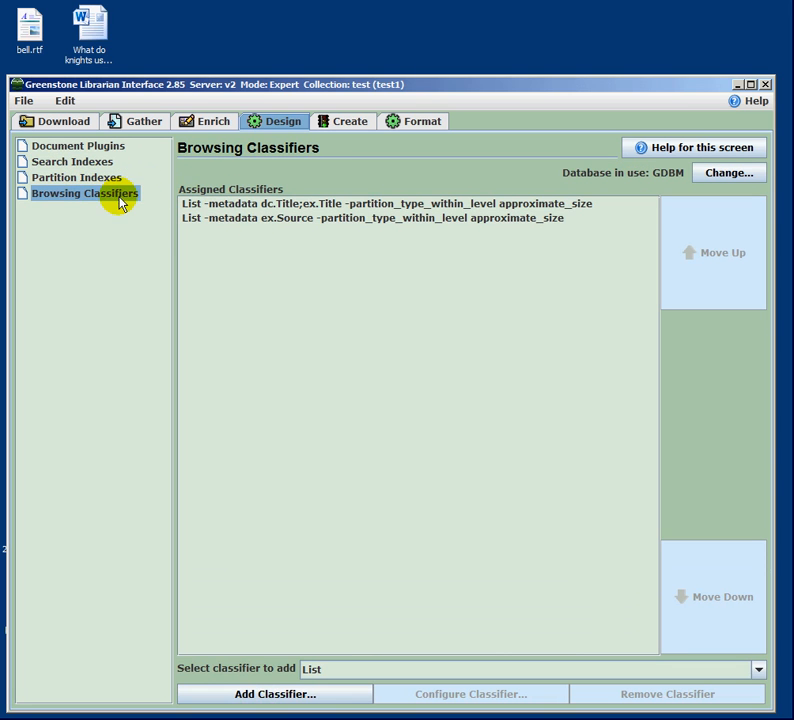
click(229, 219)
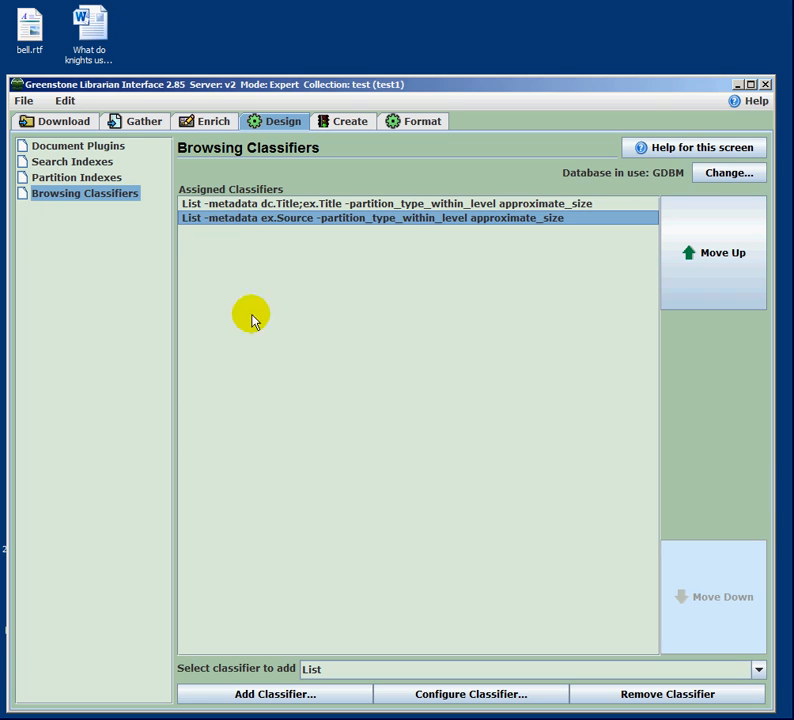
click(613, 692)
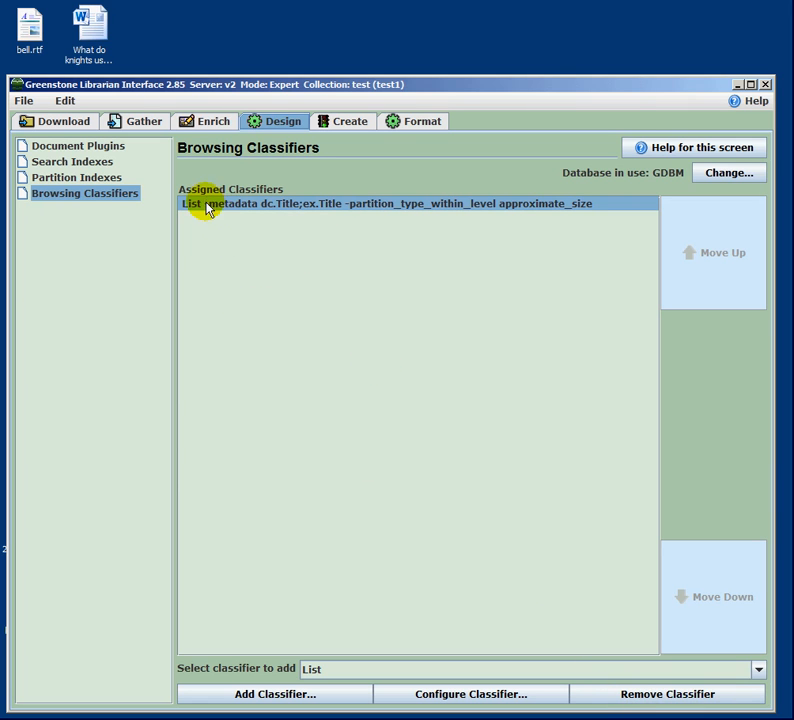
Configure the dc.Title;ex.Title List classifier with its partition type within level set to none
click(257, 205)
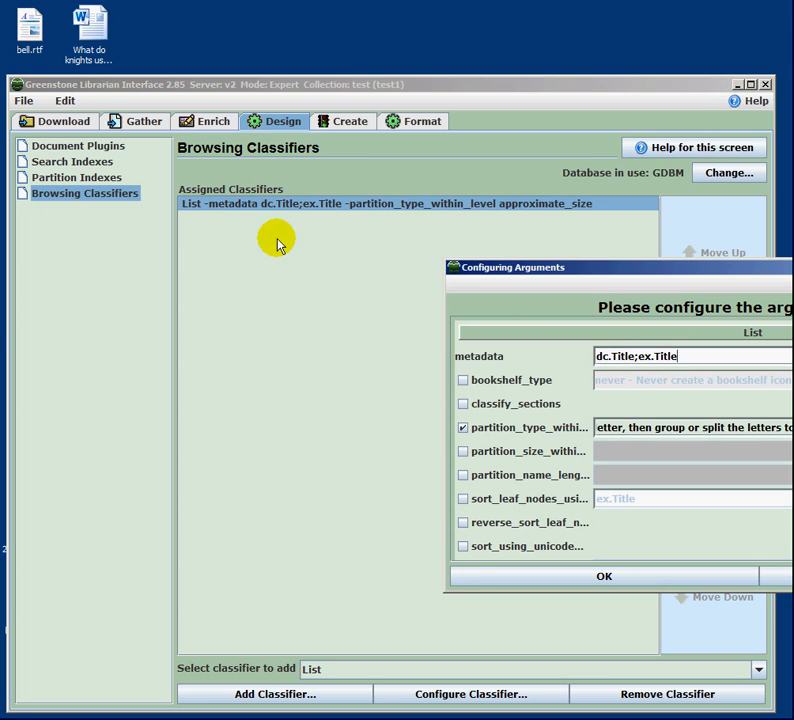
drag(597, 270, 228, 268)
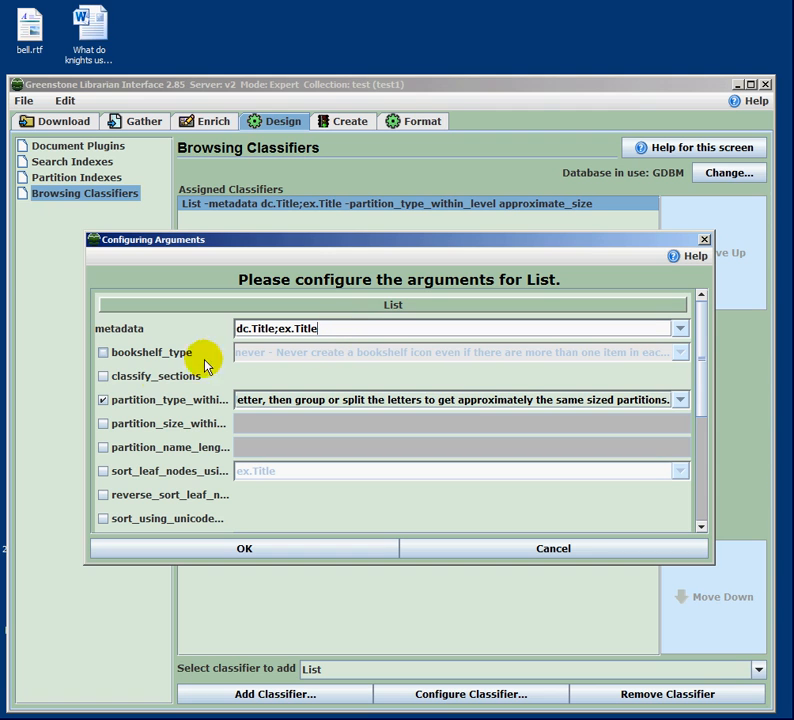
click(103, 401)
click(103, 401)
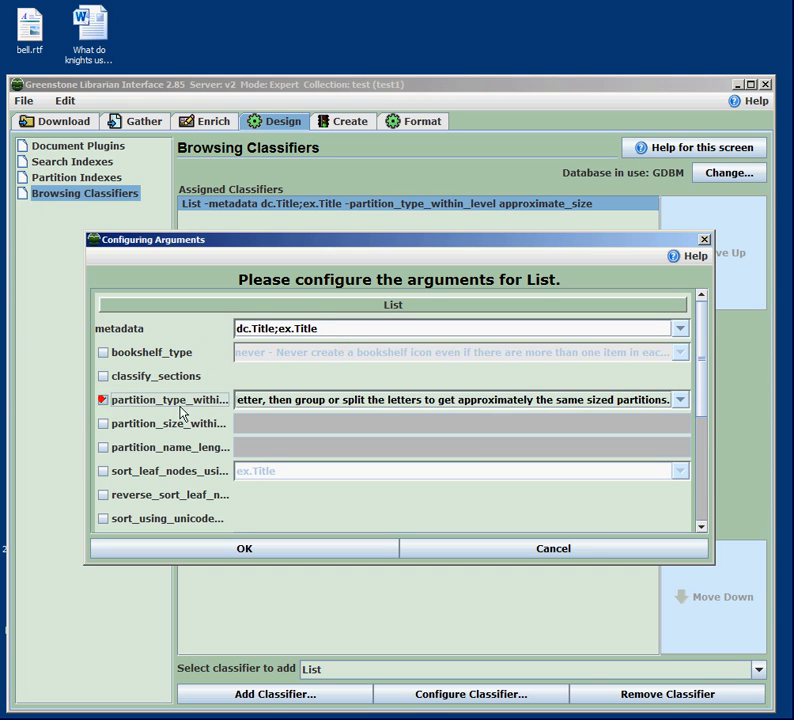
click(680, 401)
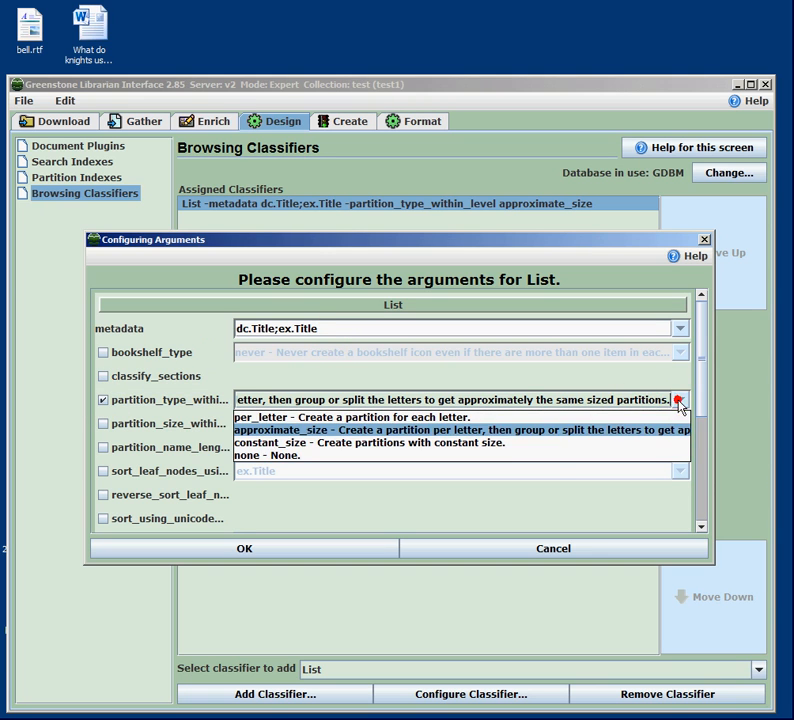
click(548, 459)
mouse_move(702, 381)
mouse_down()
mouse_move(697, 478)
mouse_move(700, 363)
mouse_up()
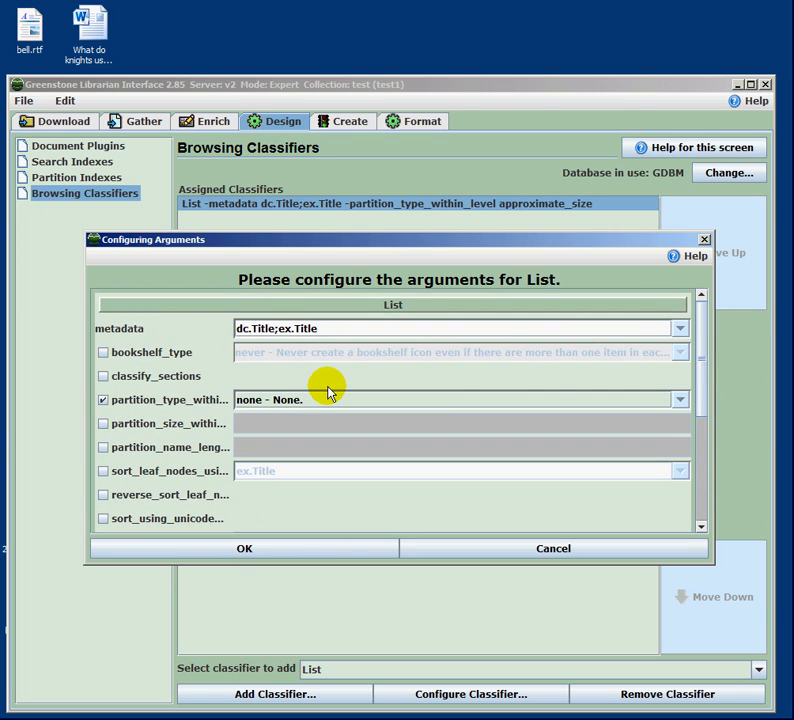
click(297, 547)
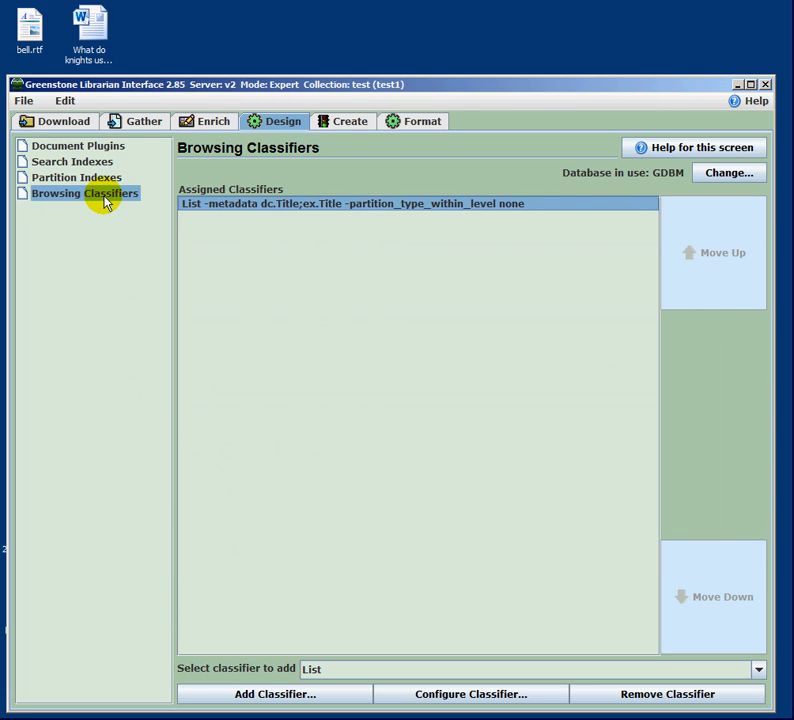
Add an AZCompactList classifier on dc.Creator metadata with the buttonname authors
click(760, 671)
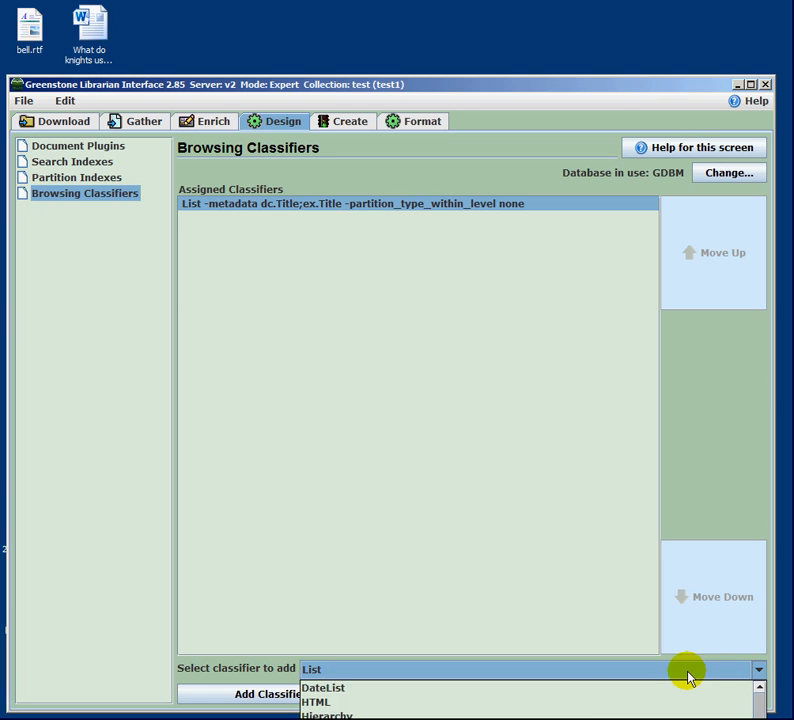
click(551, 702)
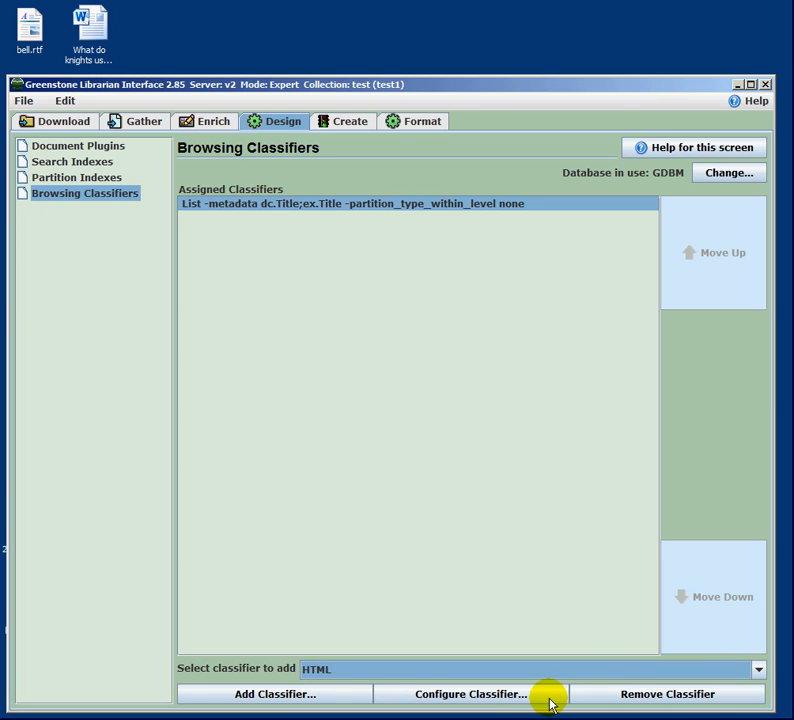
click(757, 670)
scroll(757, 705, up, 3)
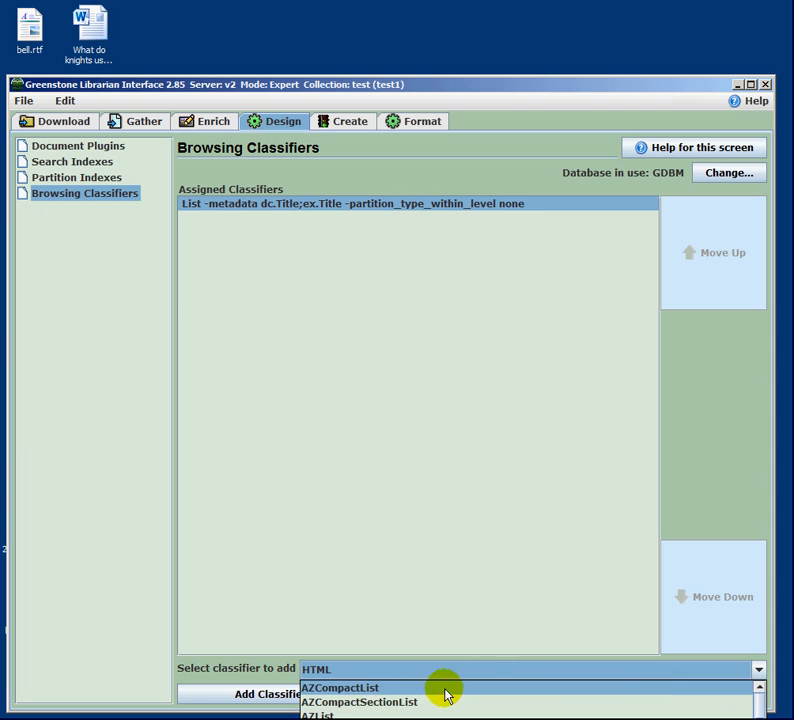
click(373, 688)
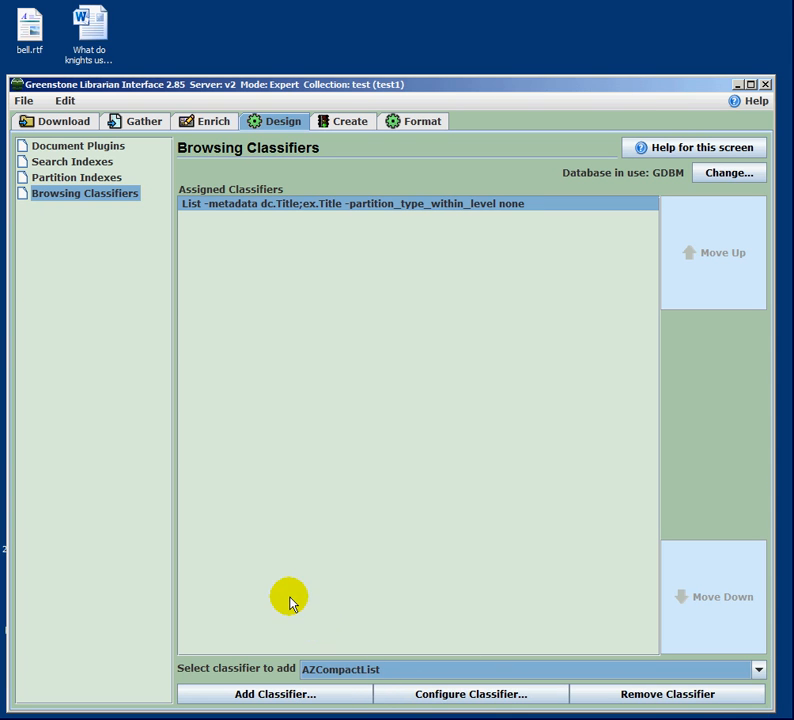
click(268, 694)
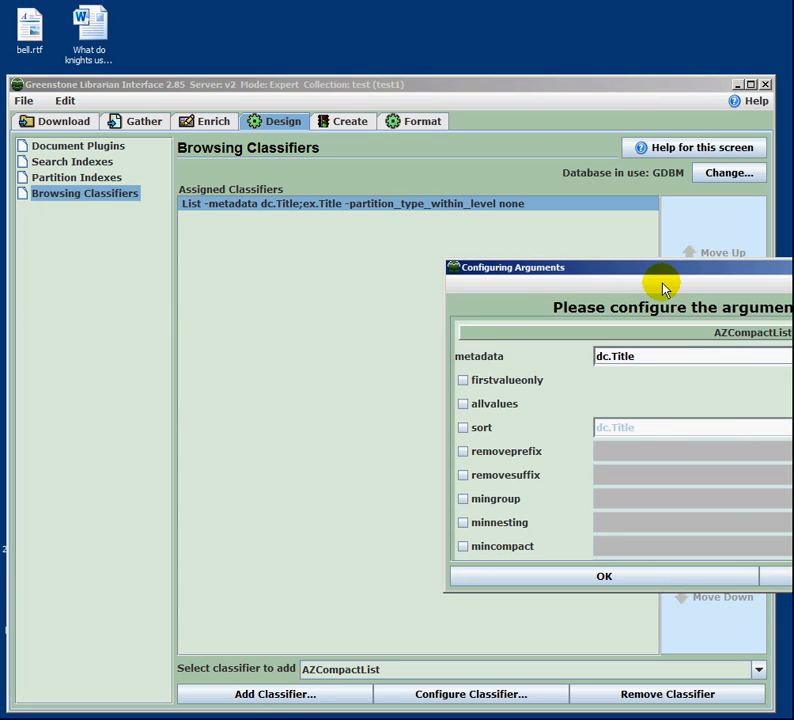
click(313, 318)
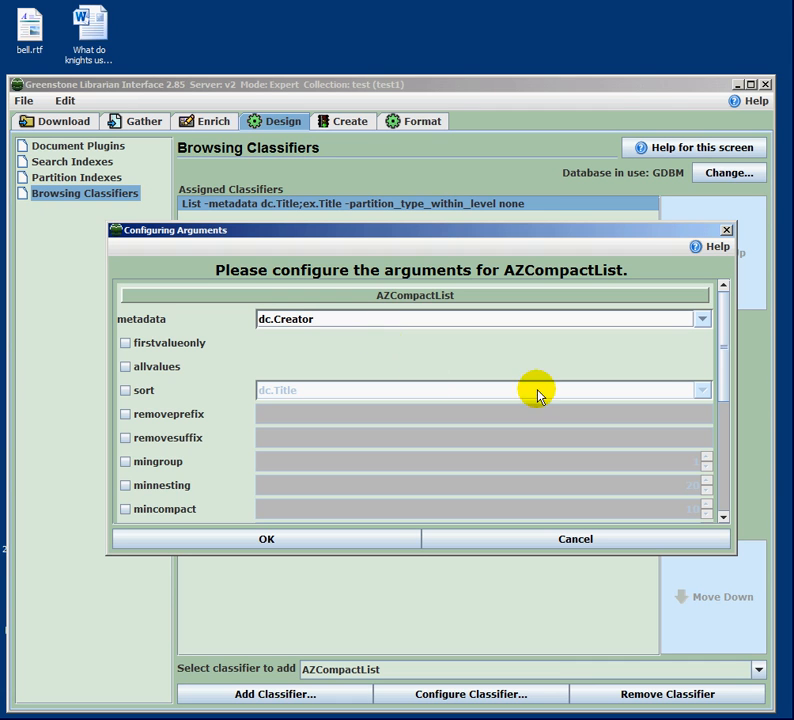
drag(716, 362, 718, 455)
click(123, 458)
click(296, 457)
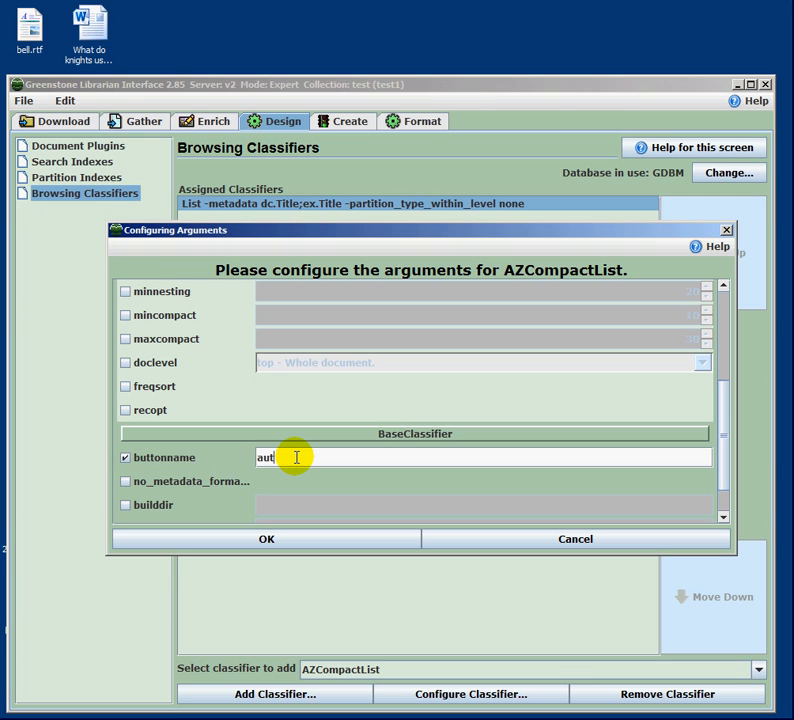
click(298, 542)
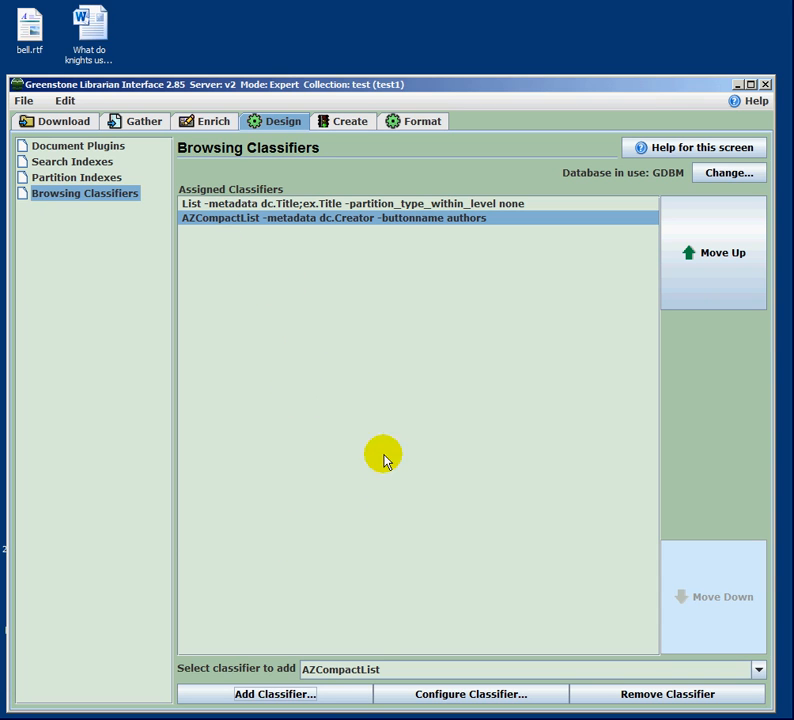
Add an AZCompactList classifier on dc.Subject and Keywords metadata with the buttonname subjects
click(292, 700)
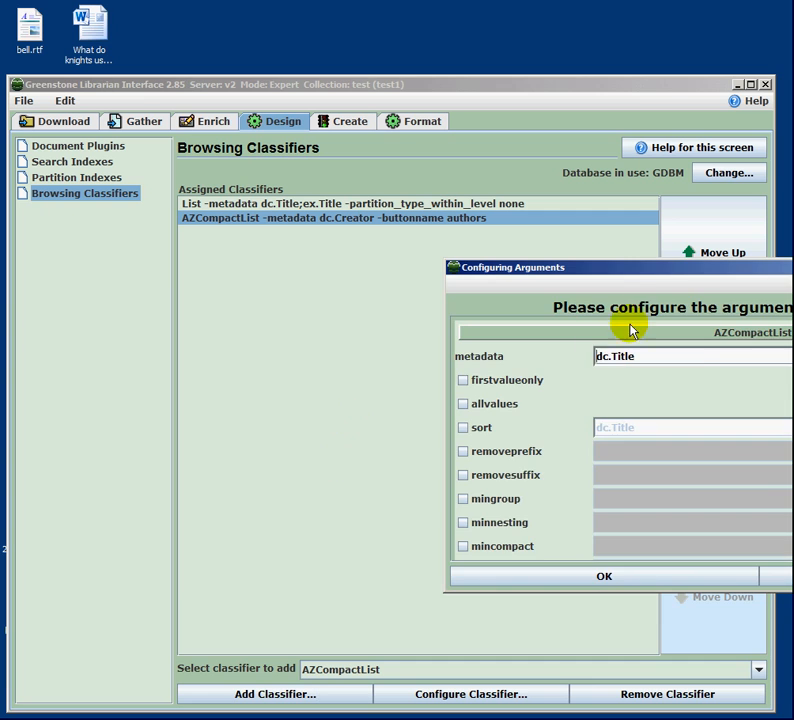
drag(648, 275, 314, 277)
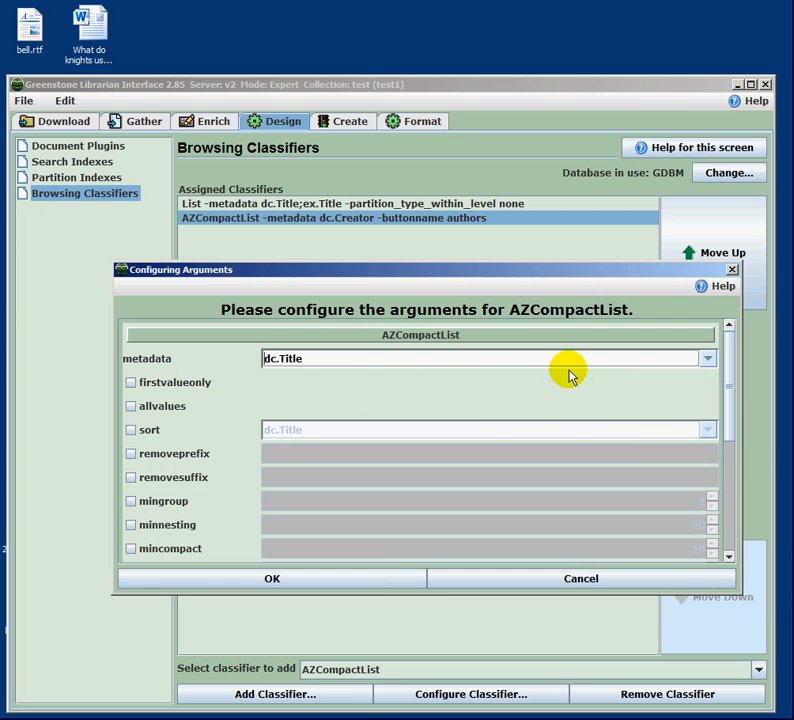
click(708, 360)
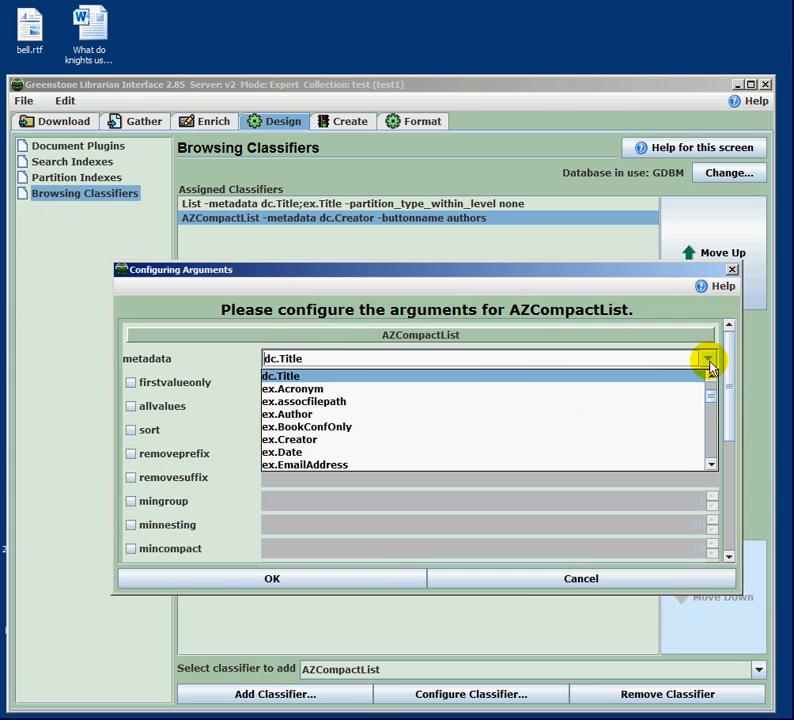
click(713, 378)
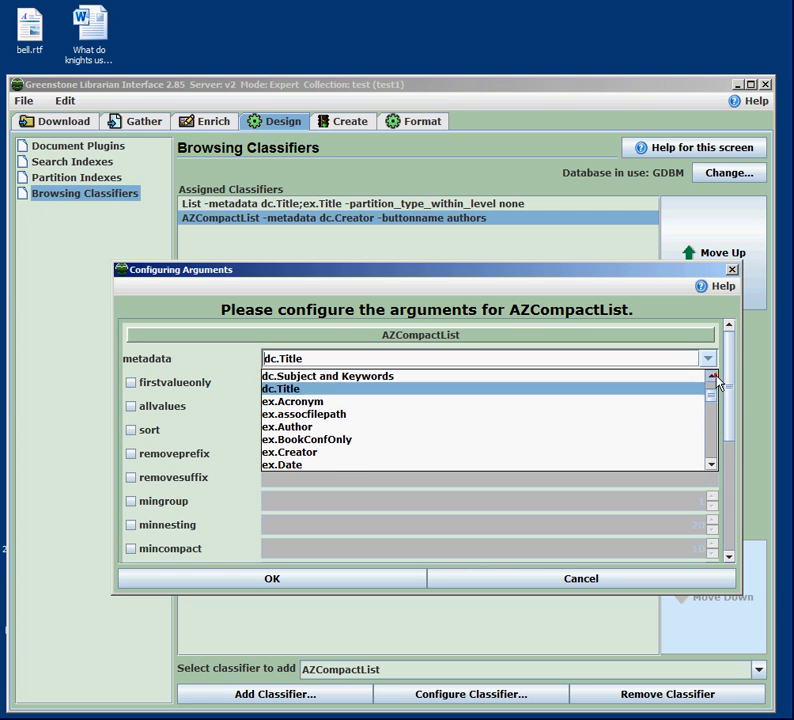
click(713, 378)
click(713, 378)
click(421, 401)
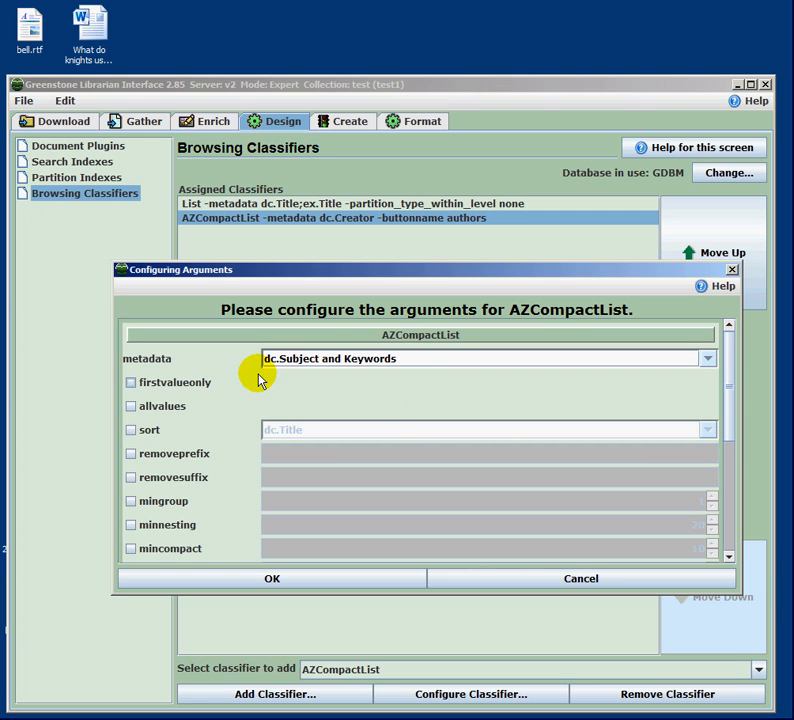
drag(730, 418, 714, 501)
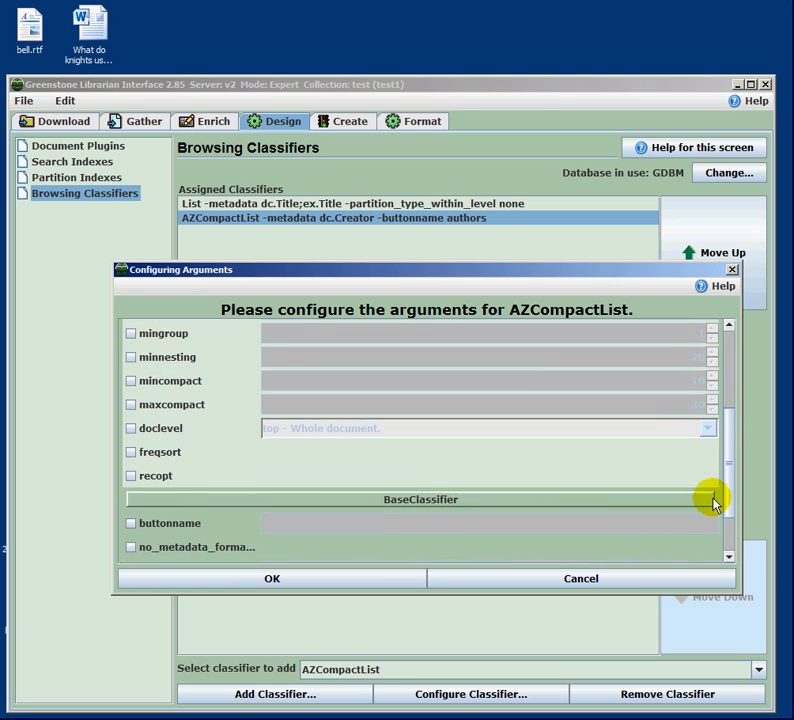
click(131, 523)
click(296, 526)
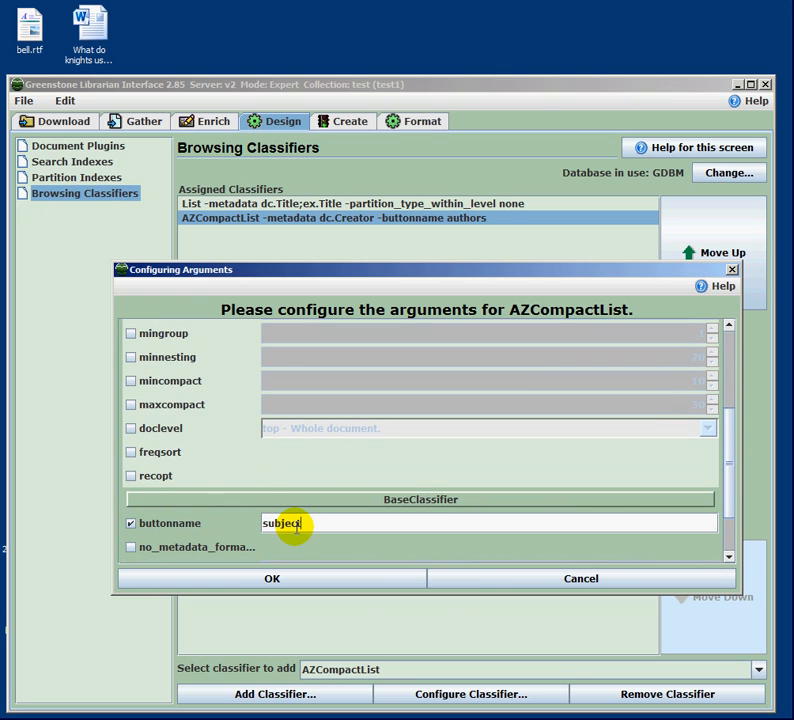
click(298, 580)
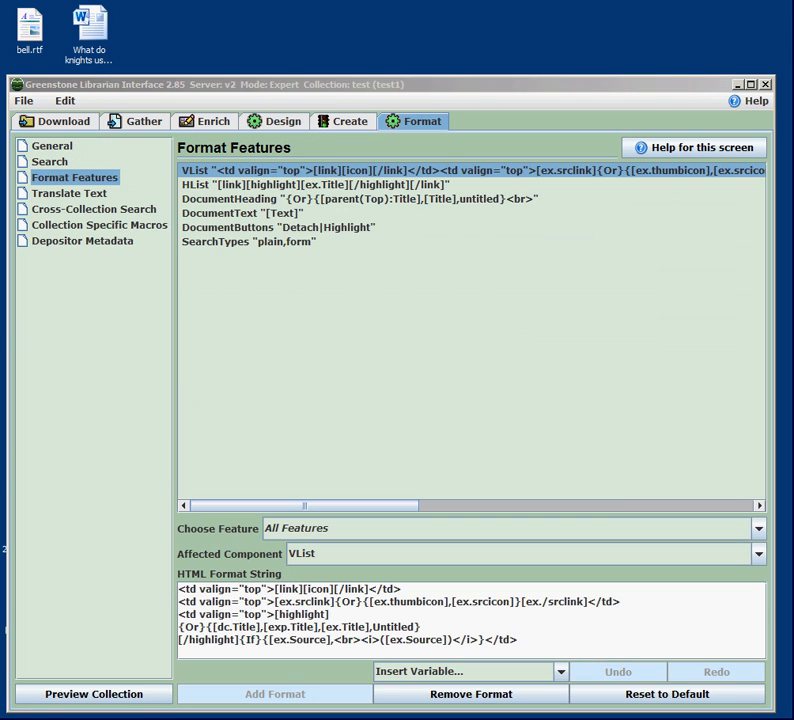
Add a VList format feature for the CL1 List classifier on dc.Title;ex.Title
click(509, 83)
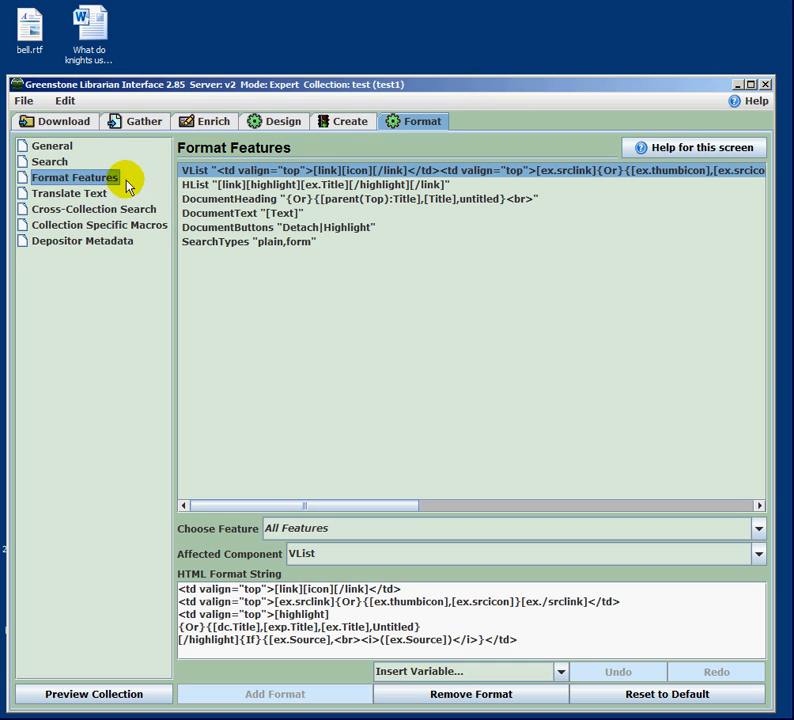
click(409, 122)
click(89, 178)
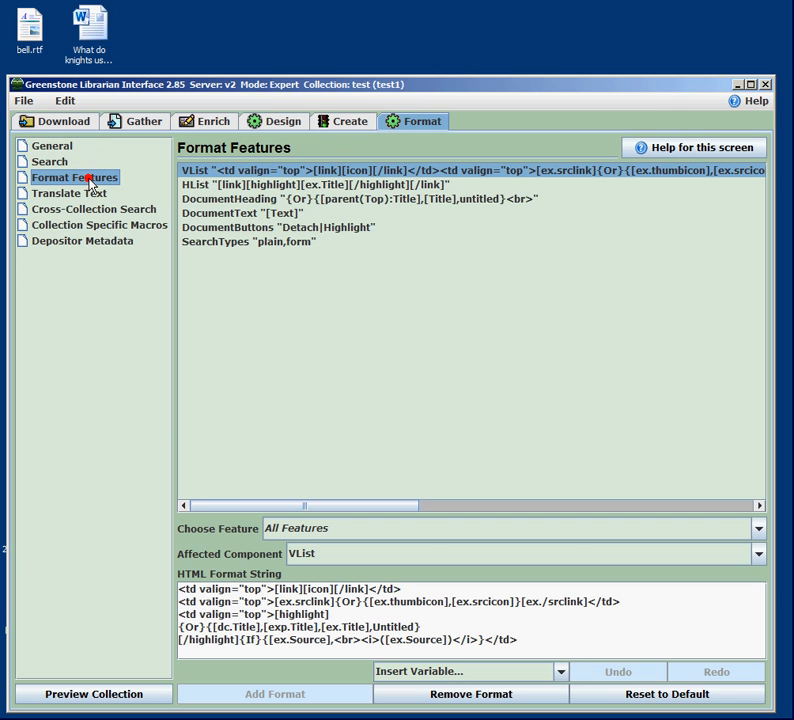
click(760, 529)
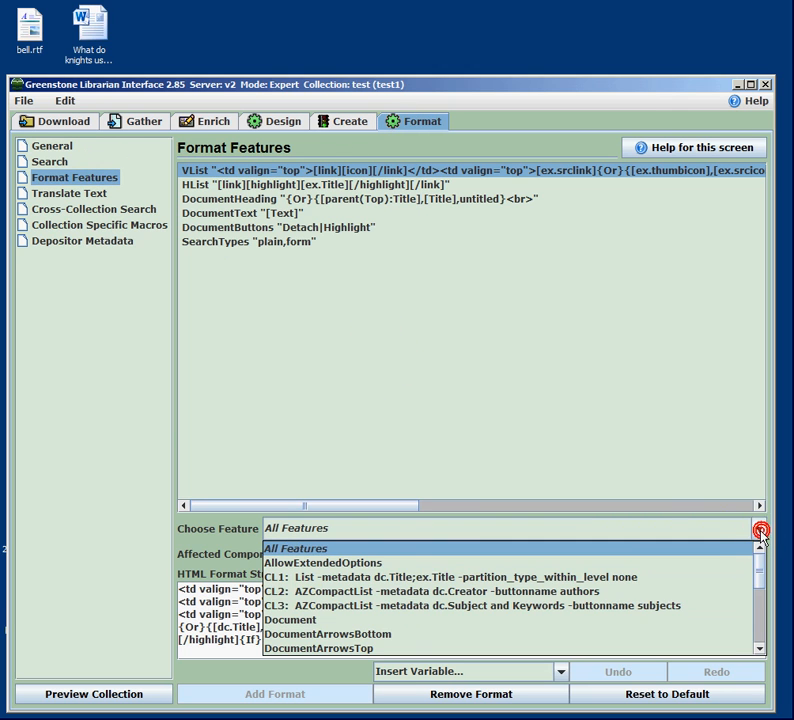
click(336, 578)
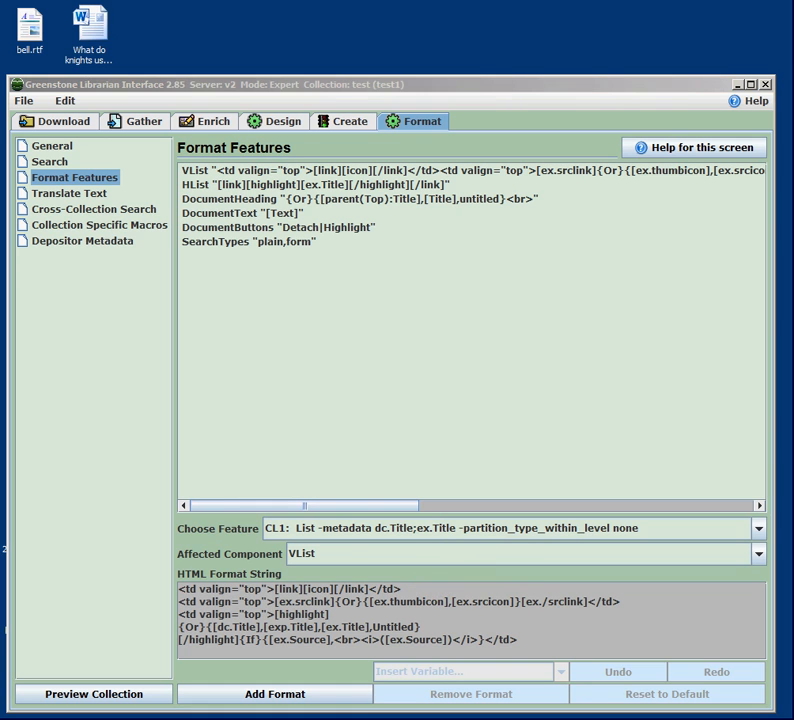
click(318, 641)
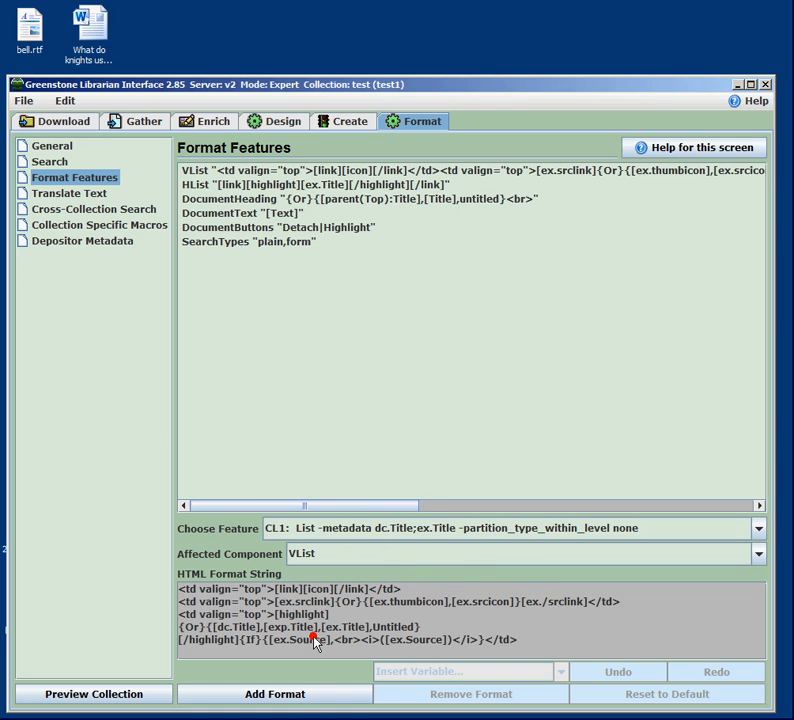
click(290, 696)
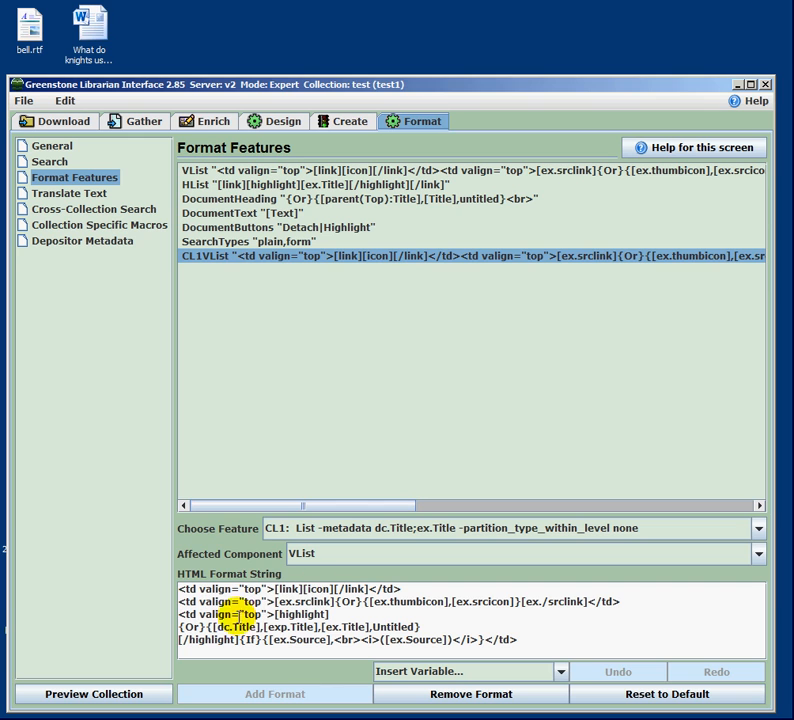
Delete the <td valign="top">[link][icon][/link]</td> line from the CL1 VList format string, leaving no blank line
drag(180, 589, 560, 638)
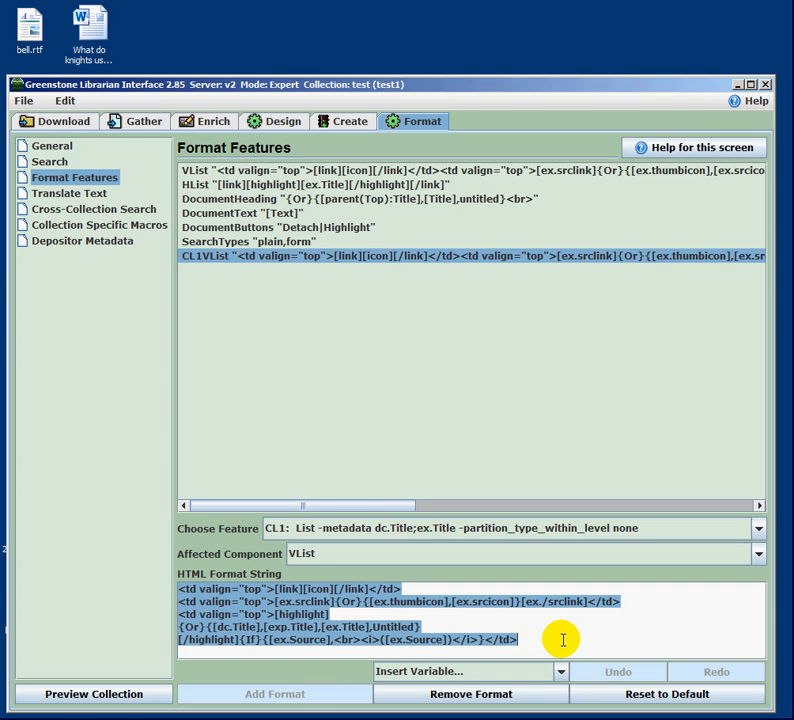
click(447, 622)
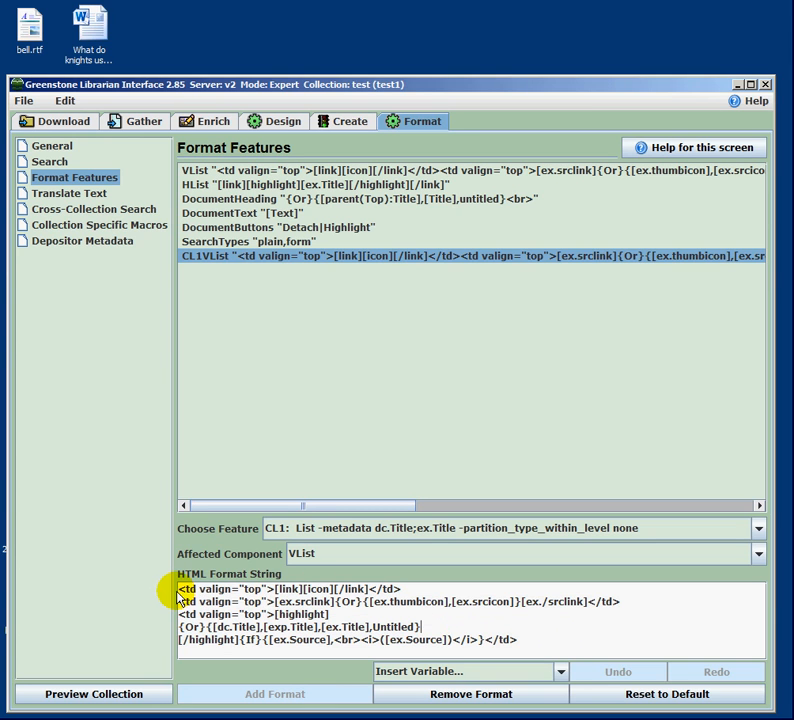
drag(180, 589, 421, 589)
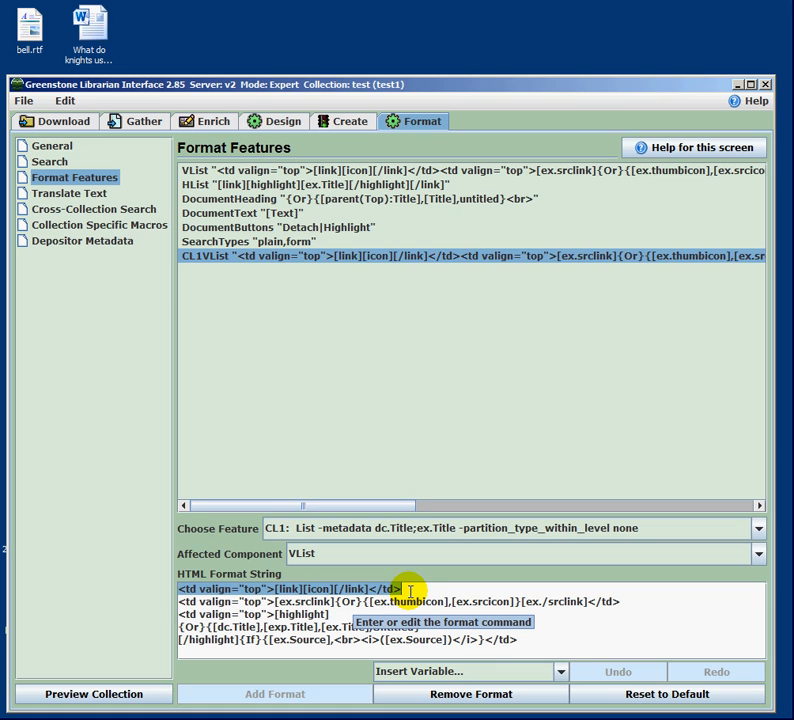
key(Delete)
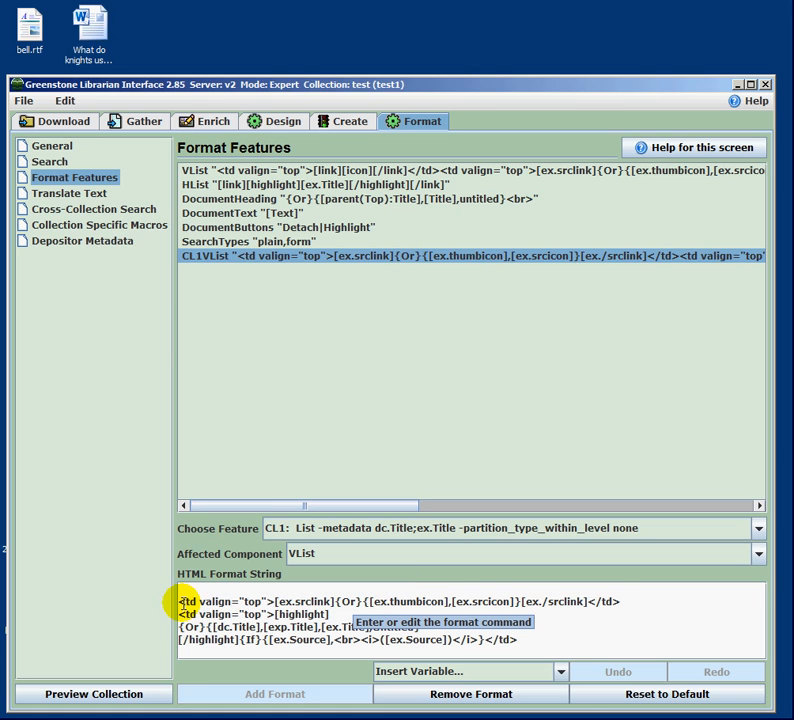
click(180, 601)
key(BackSpace)
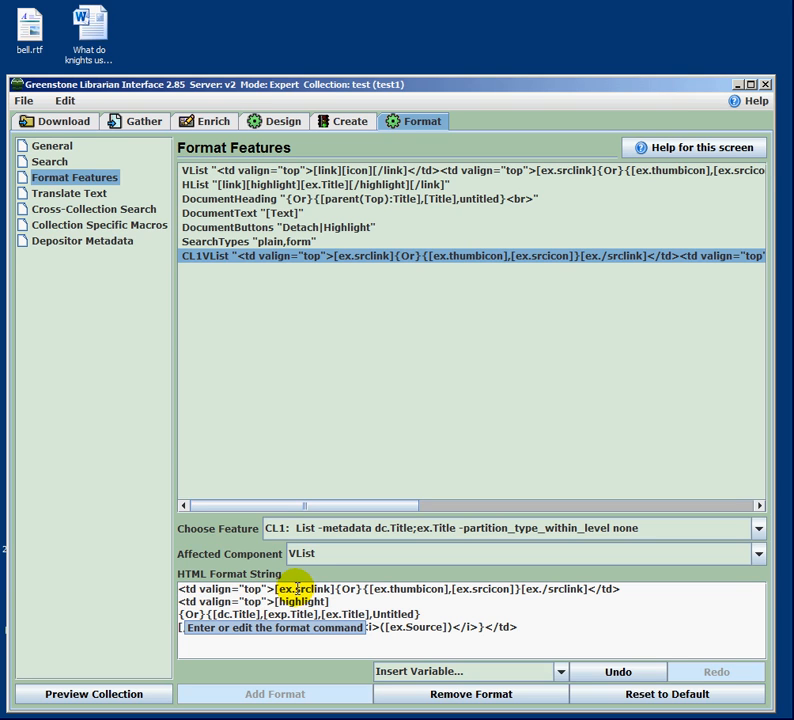
Remove the {Or}{[ex.thumbicon], part from the first cell of the CL1 VList format string, leaving [ex.srclink][ex.srcicon] adjacent
drag(276, 589, 333, 589)
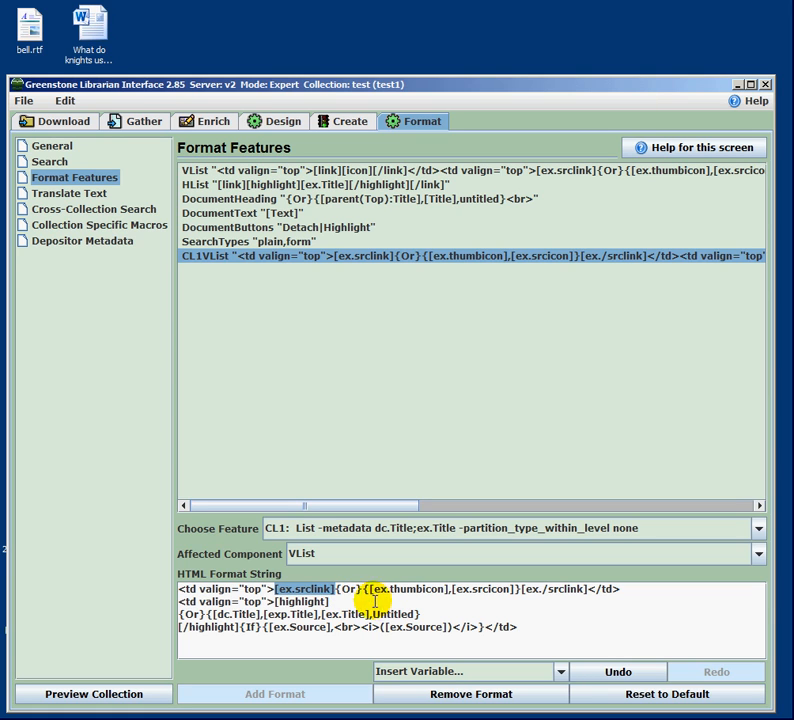
click(372, 602)
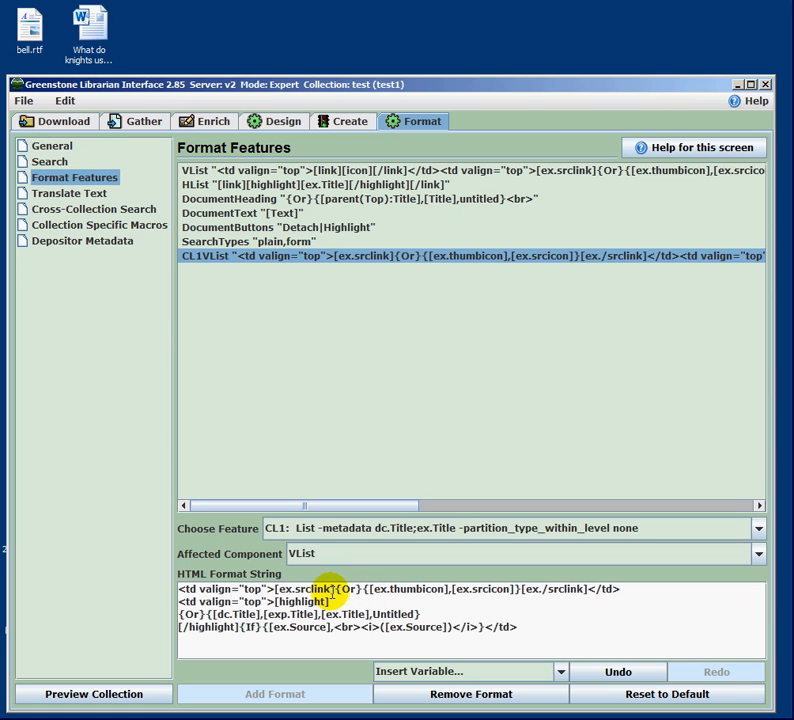
drag(336, 592, 466, 606)
click(470, 598)
click(458, 597)
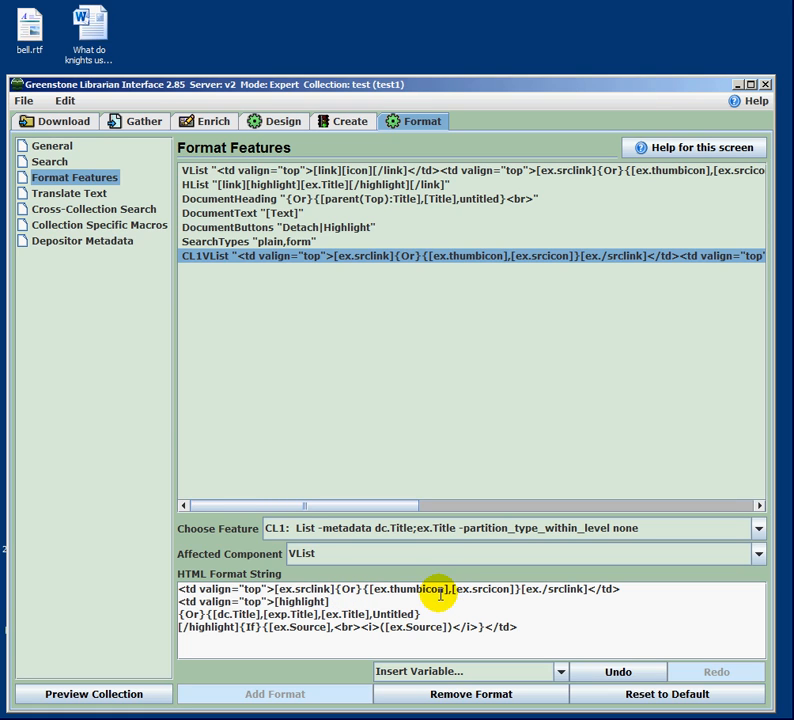
click(447, 590)
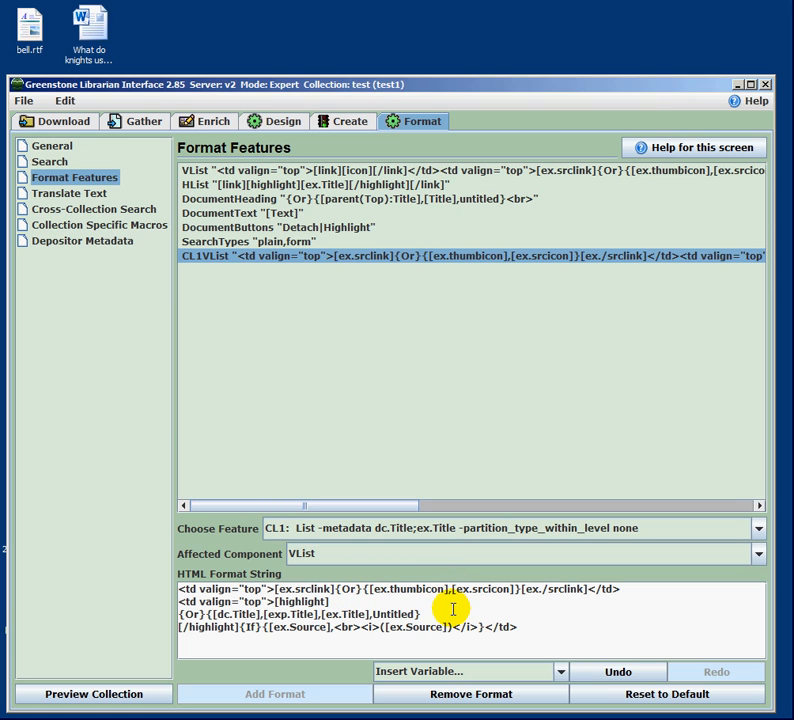
key(BackSpace)
key(BackSpace)
key(BackSpace)
key(BackSpace)
key(BackSpace)
key(BackSpace)
key(BackSpace)
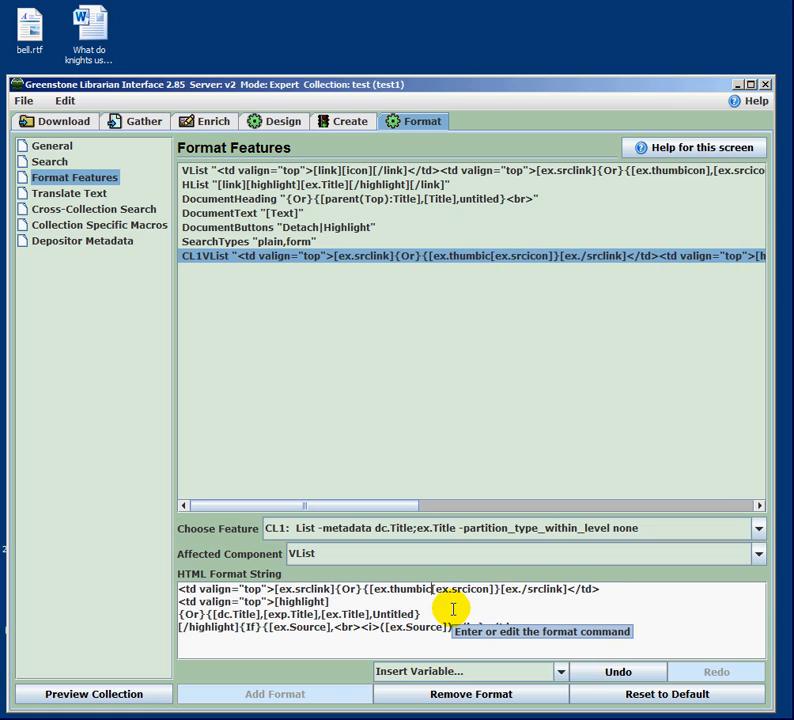
key(BackSpace)
key(BackSpace)
key(BackSpace)
key(BackSpace)
key(BackSpace)
key(BackSpace)
key(BackSpace)
key(BackSpace)
key(BackSpace)
key(BackSpace)
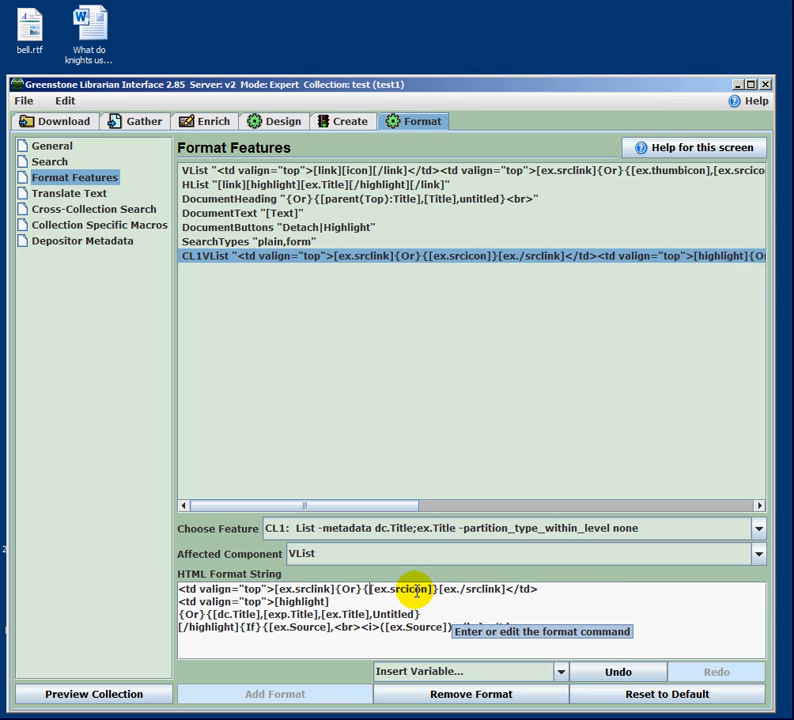
key(BackSpace)
key(BackSpace)
key(BackSpace)
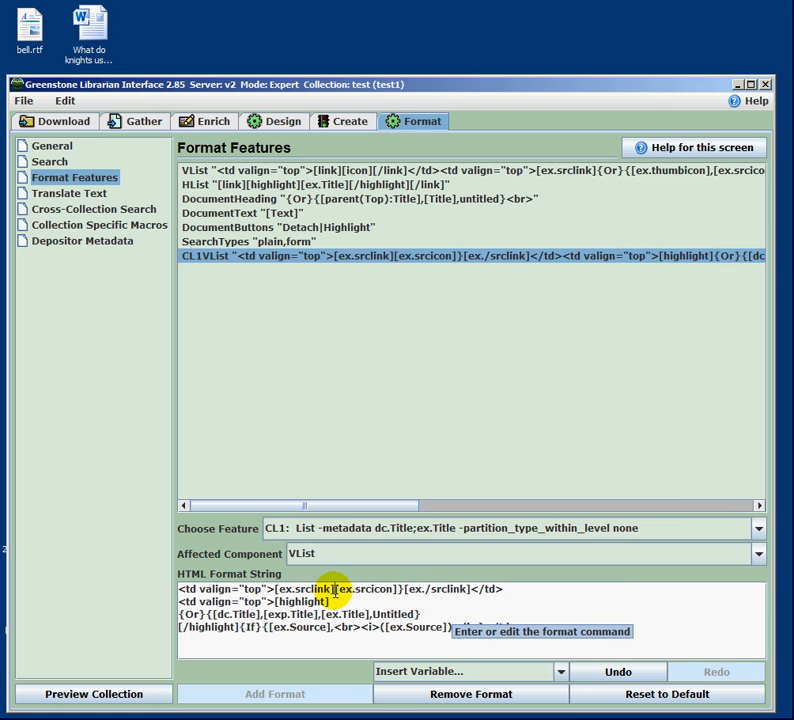
Delete the leftover closing brace after [ex.srcicon] and separate [ex.srclink], [ex.srcicon], [ex./srclink] and </td> with spaces
click(404, 590)
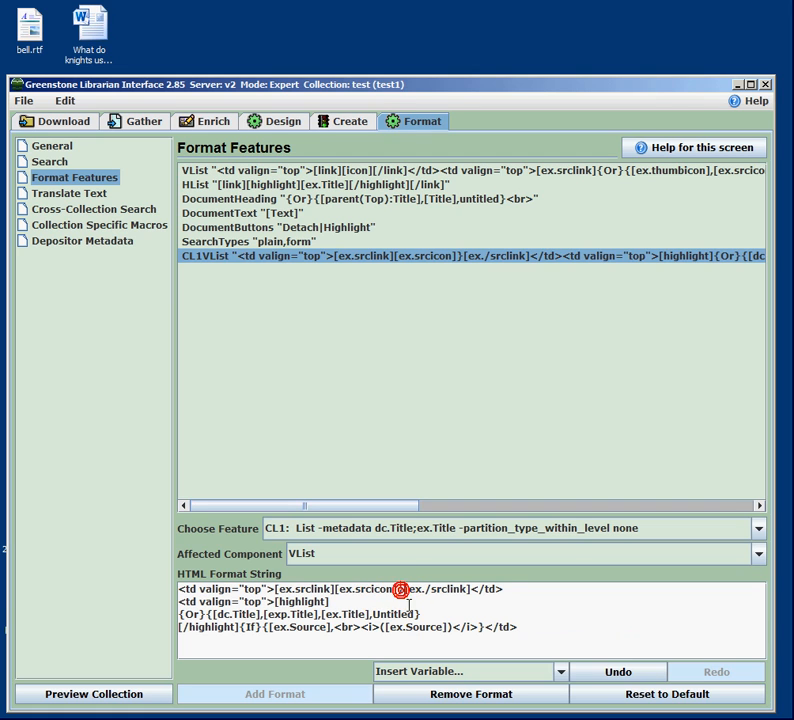
key(BackSpace)
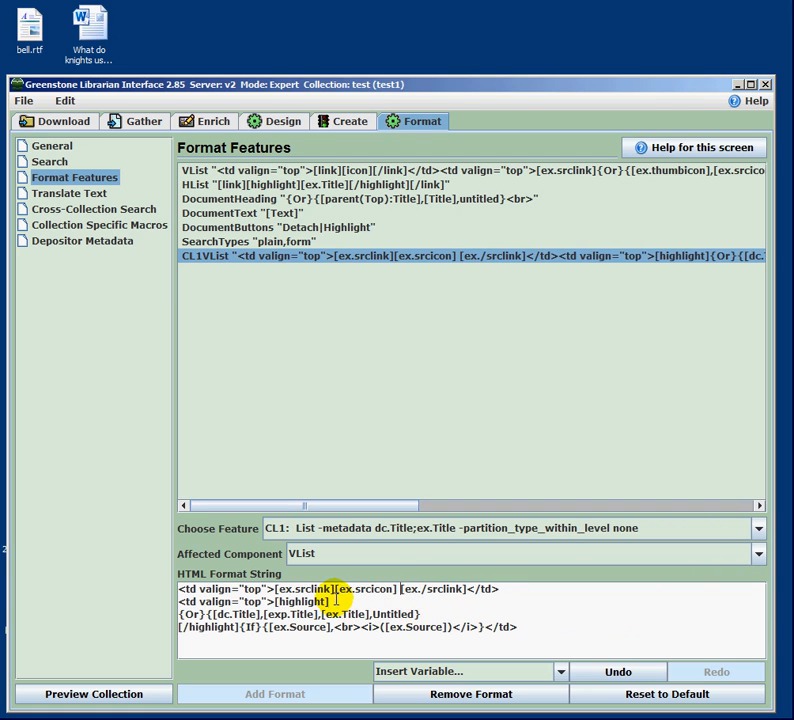
click(333, 590)
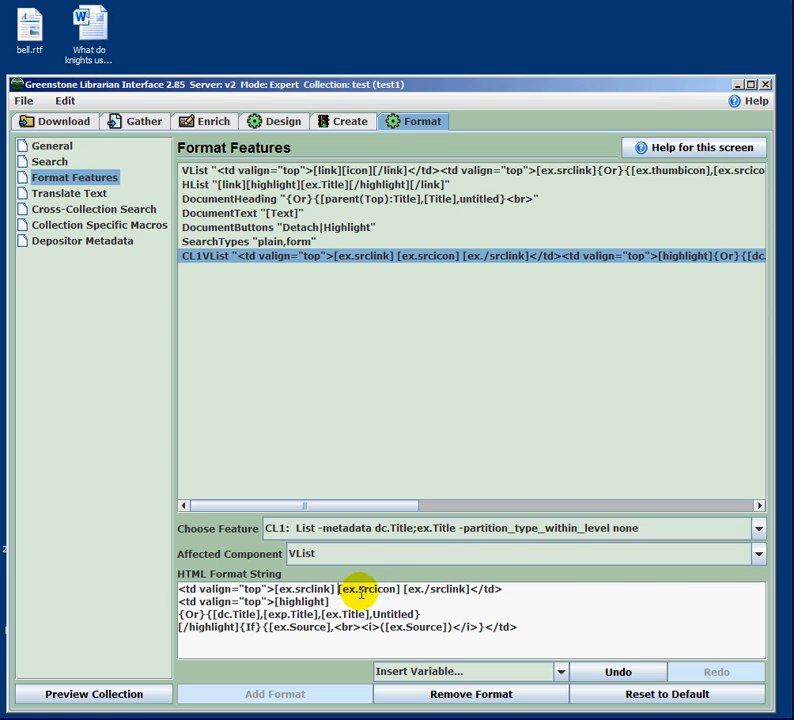
click(471, 590)
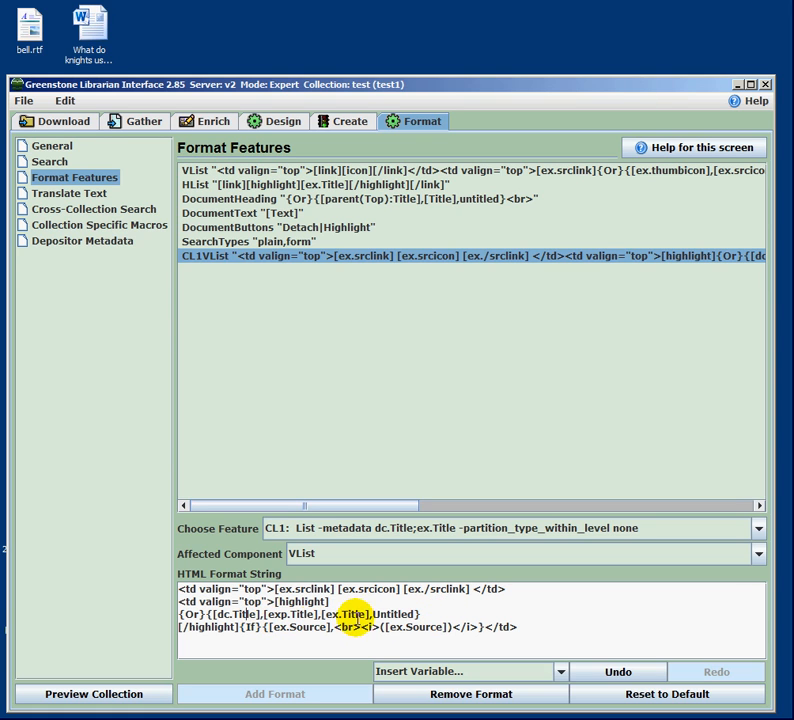
Delete the {If}{[ex.Source],<br><i>([ex.Source])</i>} block after [/highlight] and put </td> on its own line
drag(374, 614, 413, 614)
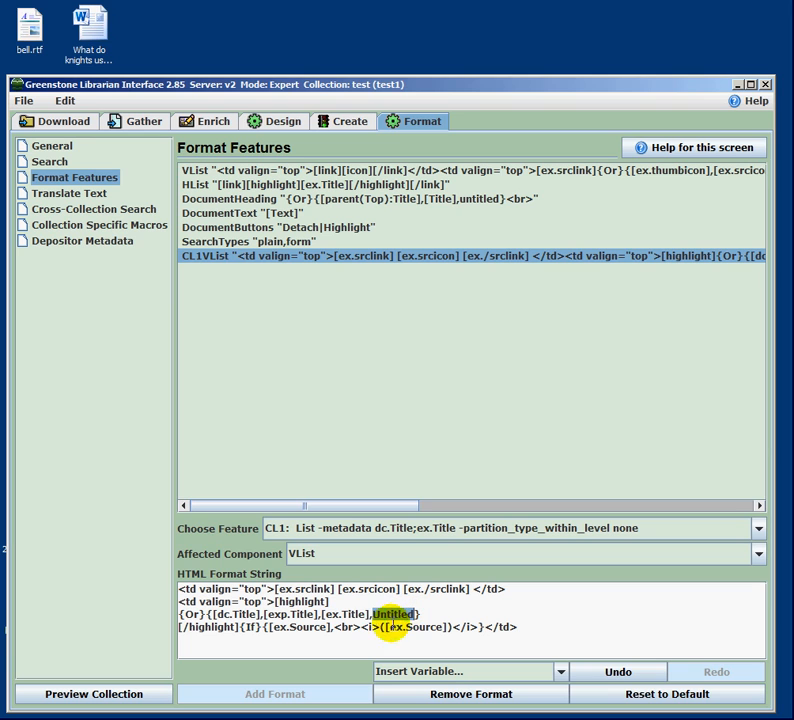
click(298, 647)
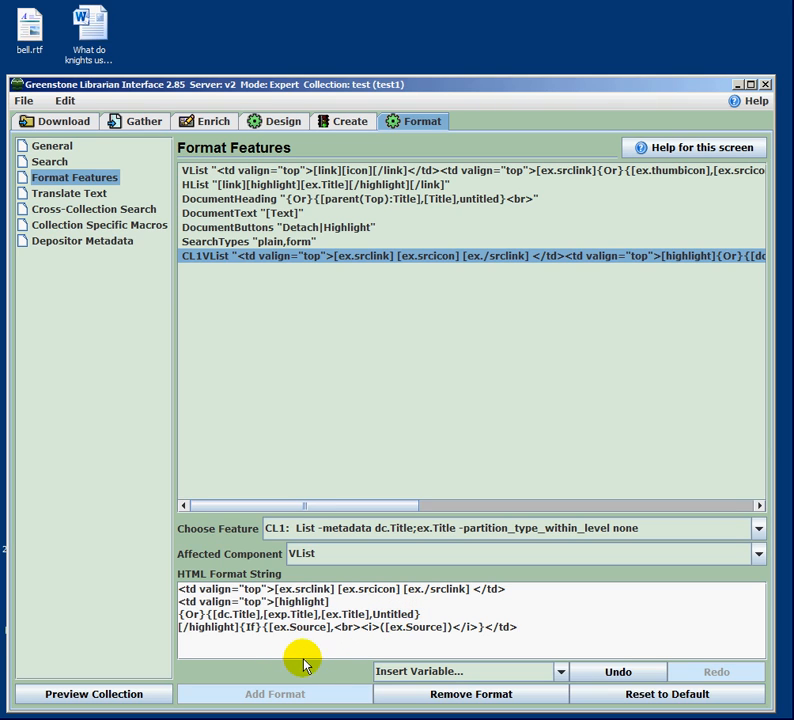
click(264, 635)
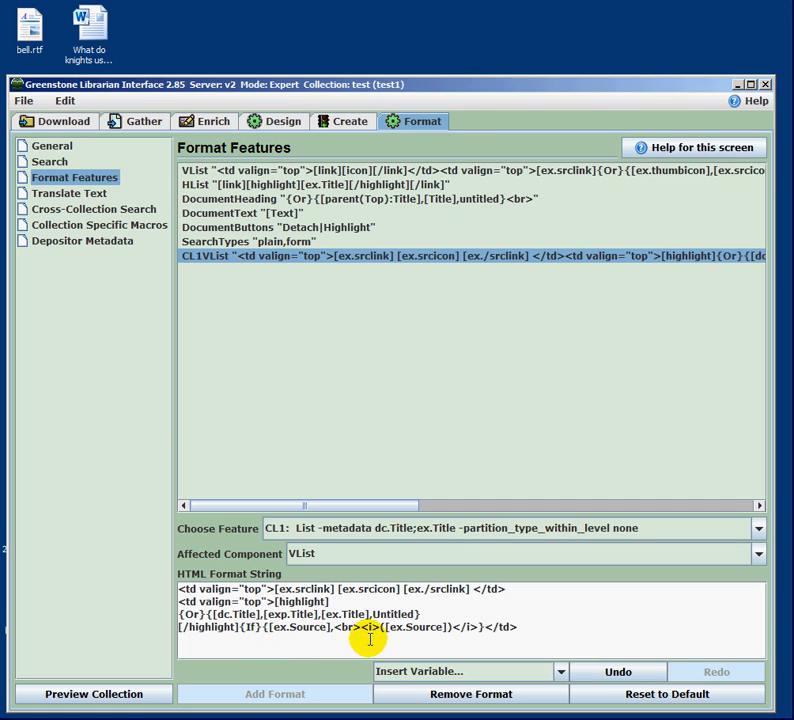
click(270, 627)
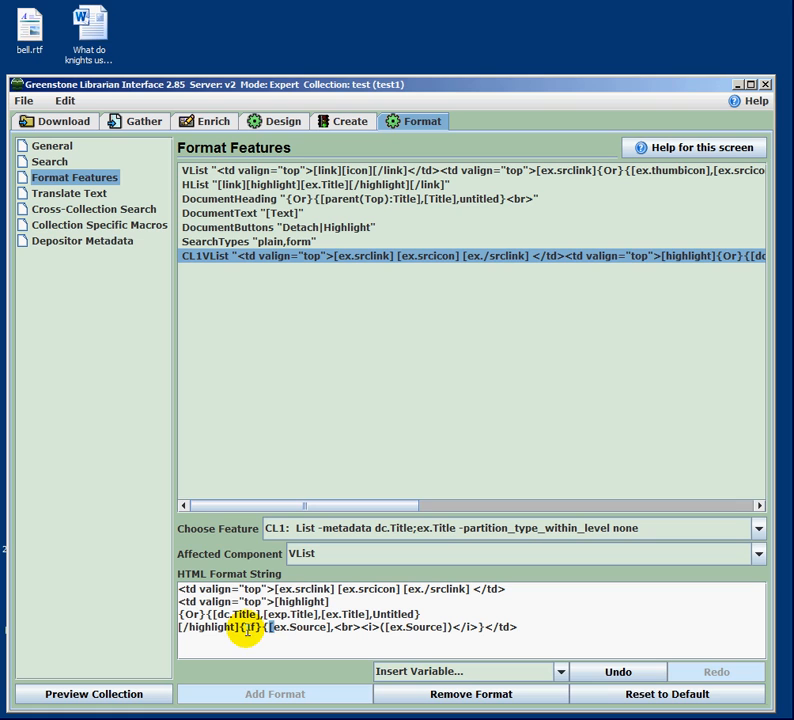
click(243, 627)
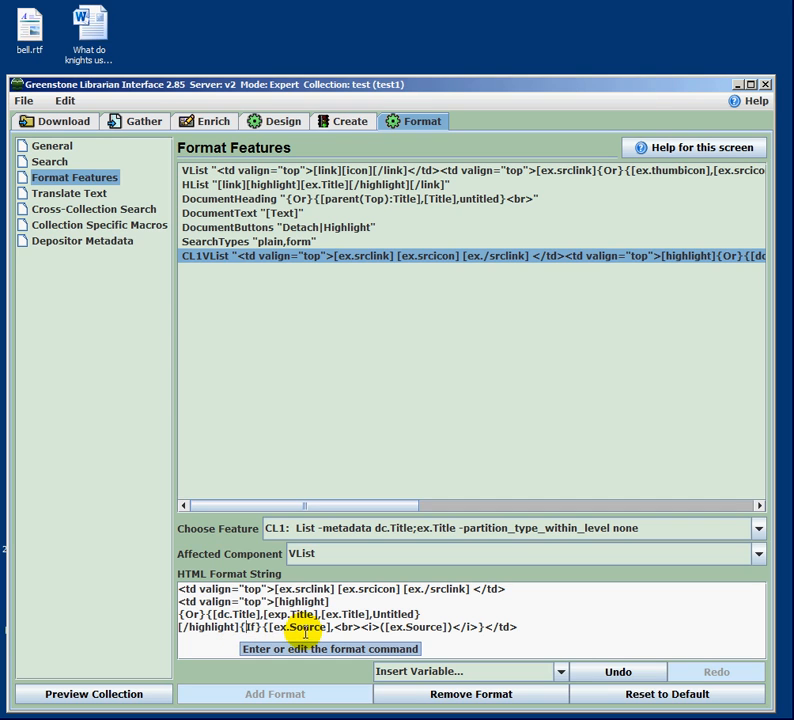
click(285, 627)
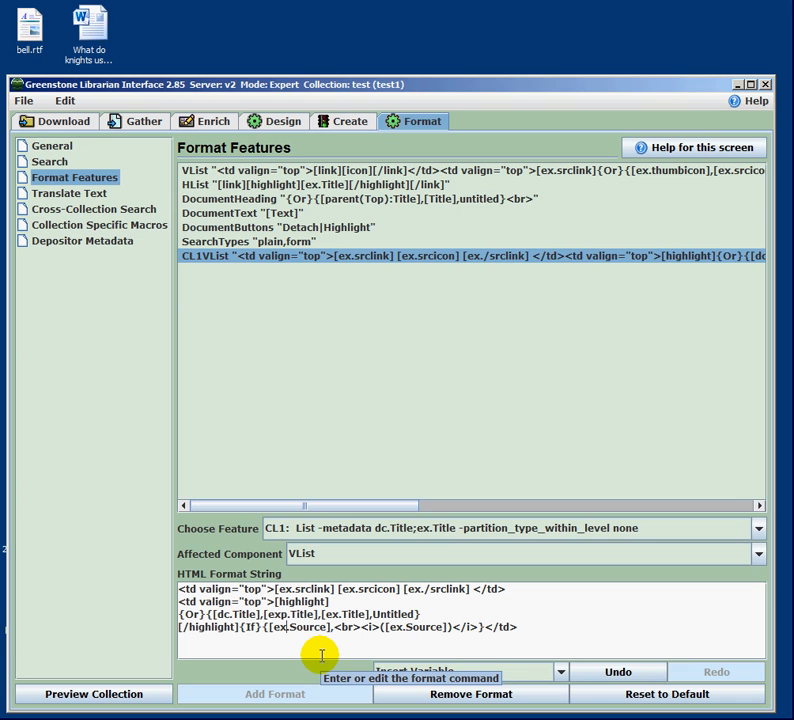
drag(240, 627, 477, 625)
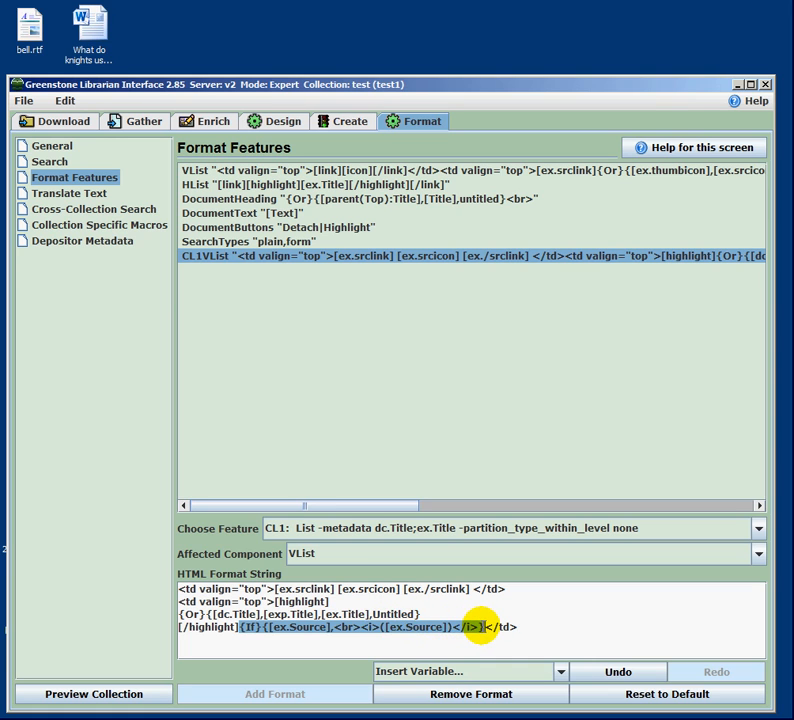
key(Delete)
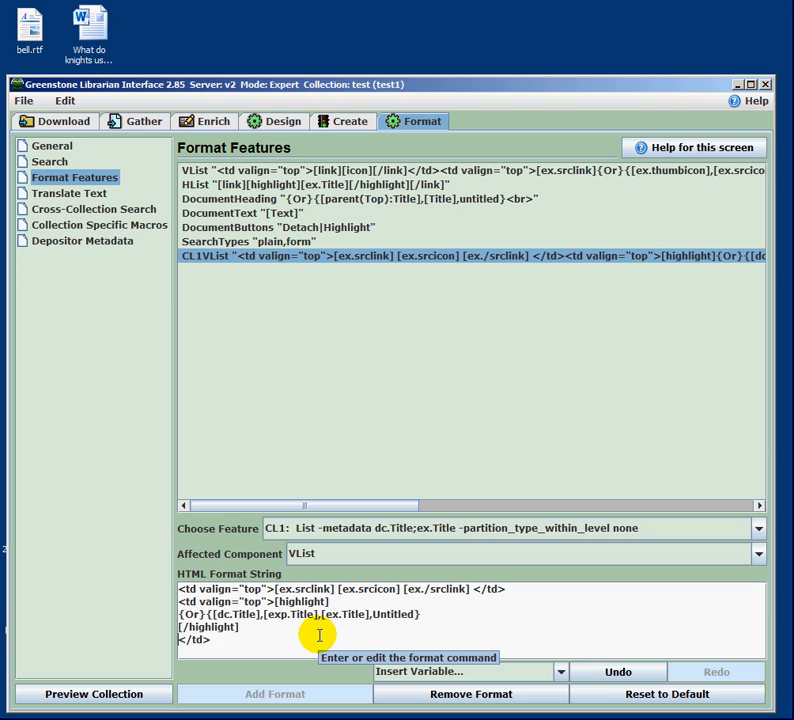
Reduce the {Or} title expression in the second cell to [dc.Title] alone, without the alternatives and braces
click(210, 613)
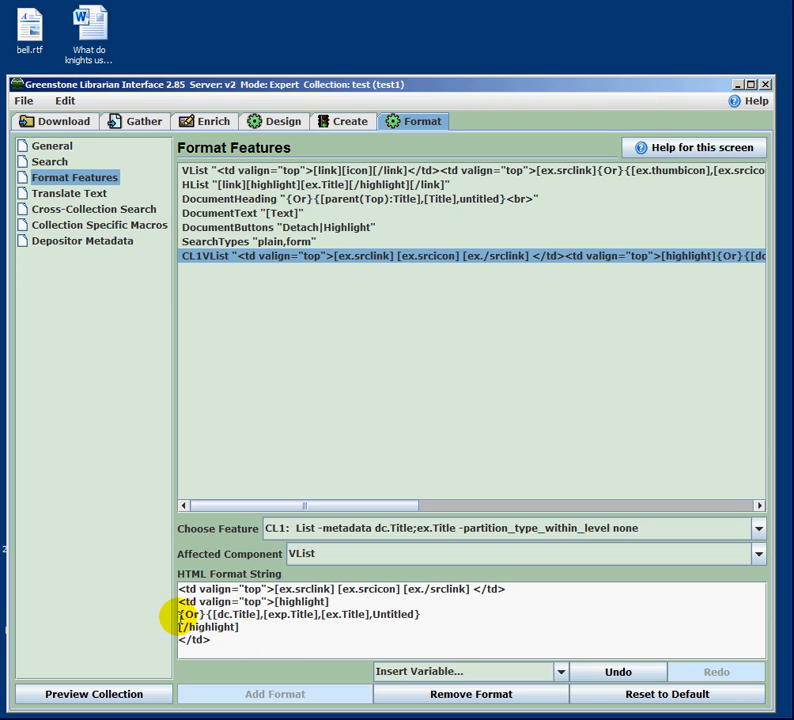
drag(173, 614, 212, 615)
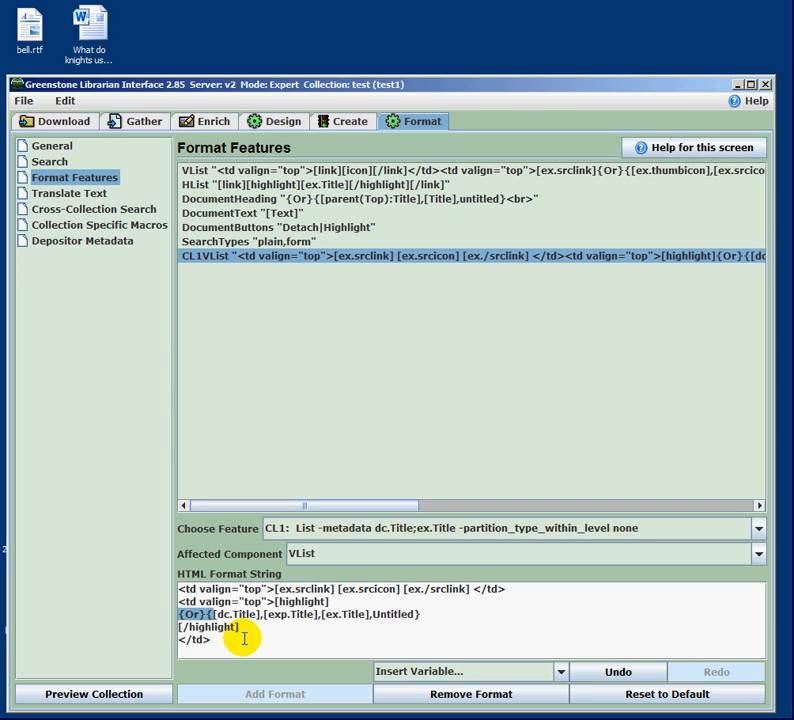
key(Delete)
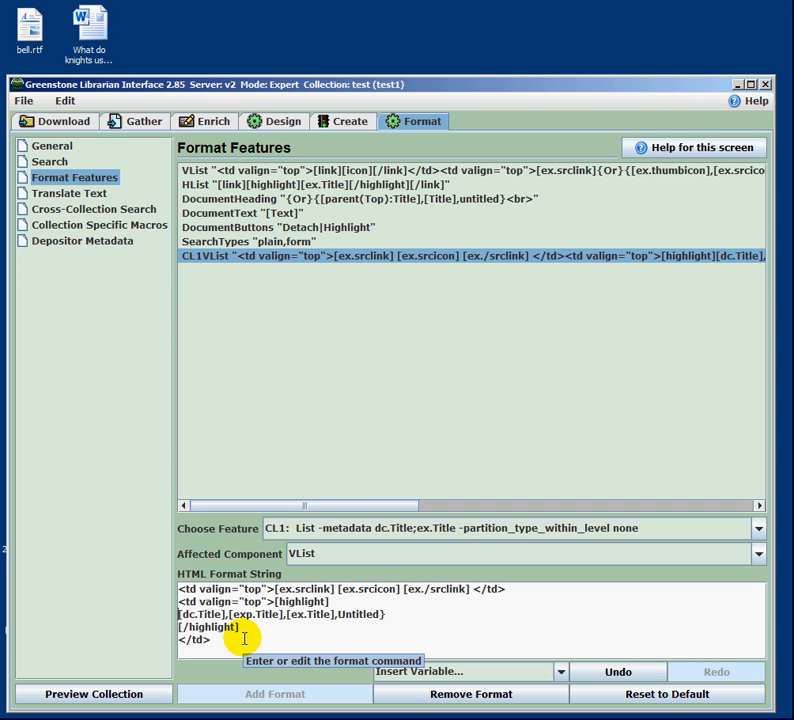
click(386, 614)
key(BackSpace)
shift+click(224, 614)
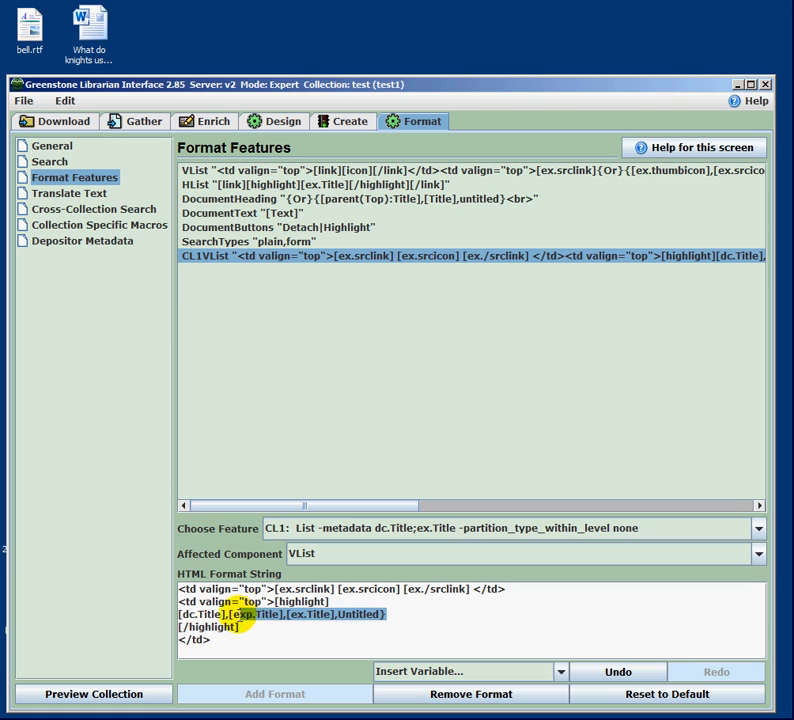
key(Delete)
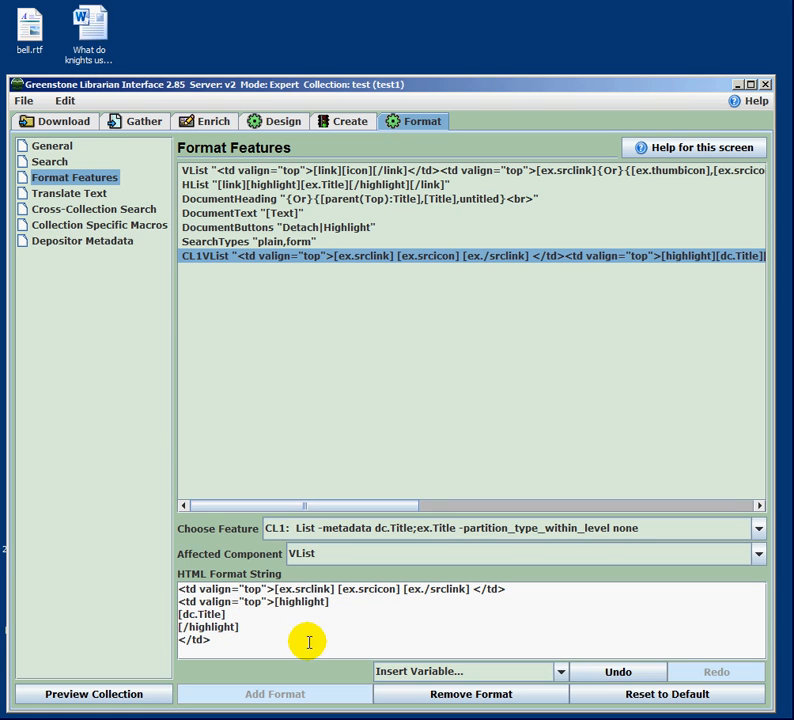
Join [highlight] [dc.Title] [/highlight] on one line with spaces between them, and add a space after each <td valign="top">
key(BackSpace)
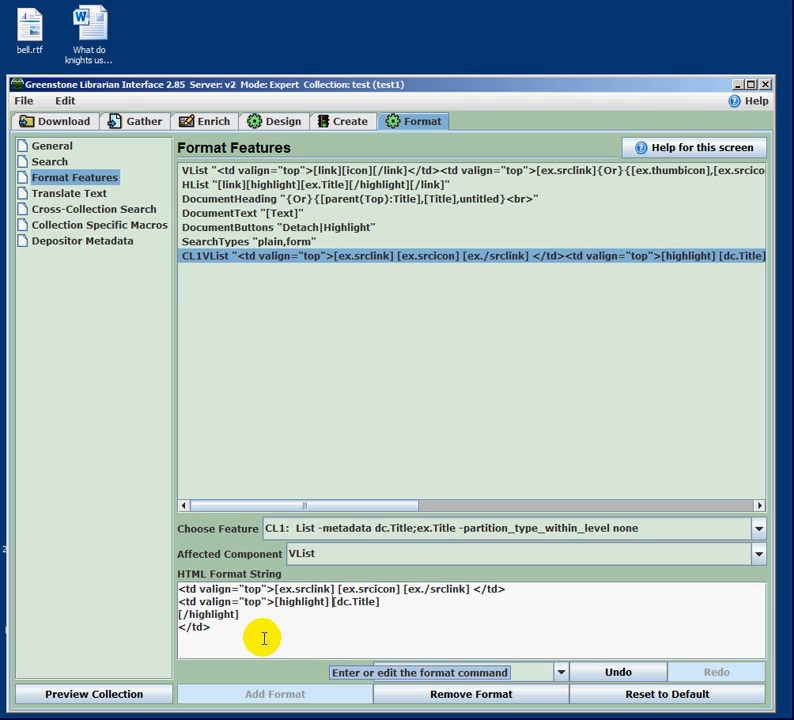
click(177, 614)
key(BackSpace)
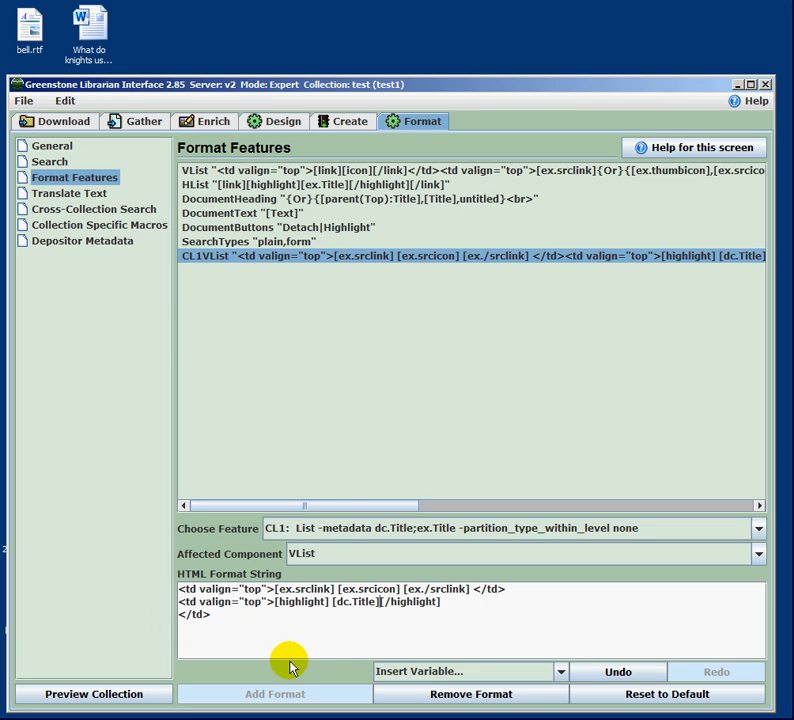
drag(179, 589, 281, 589)
click(277, 589)
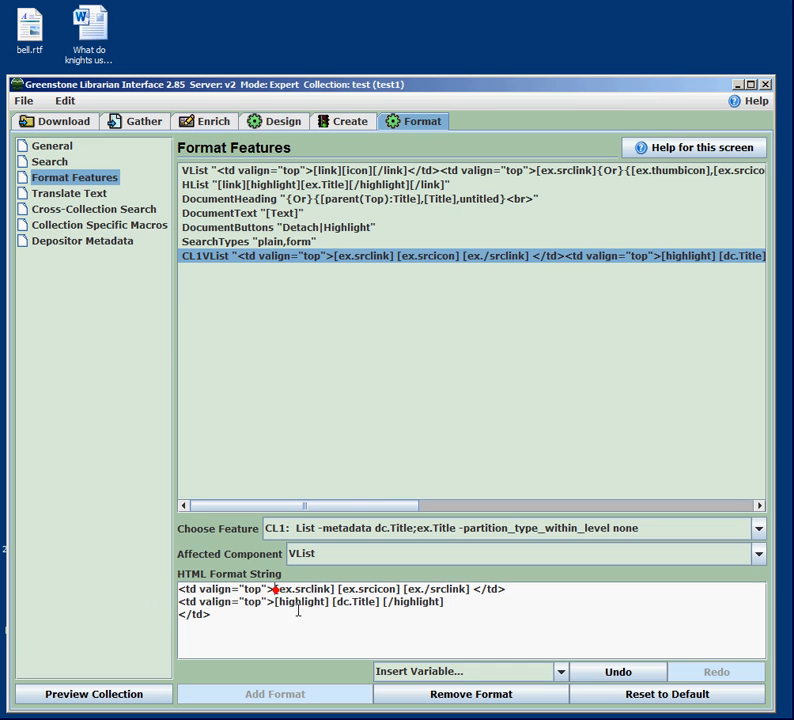
click(272, 602)
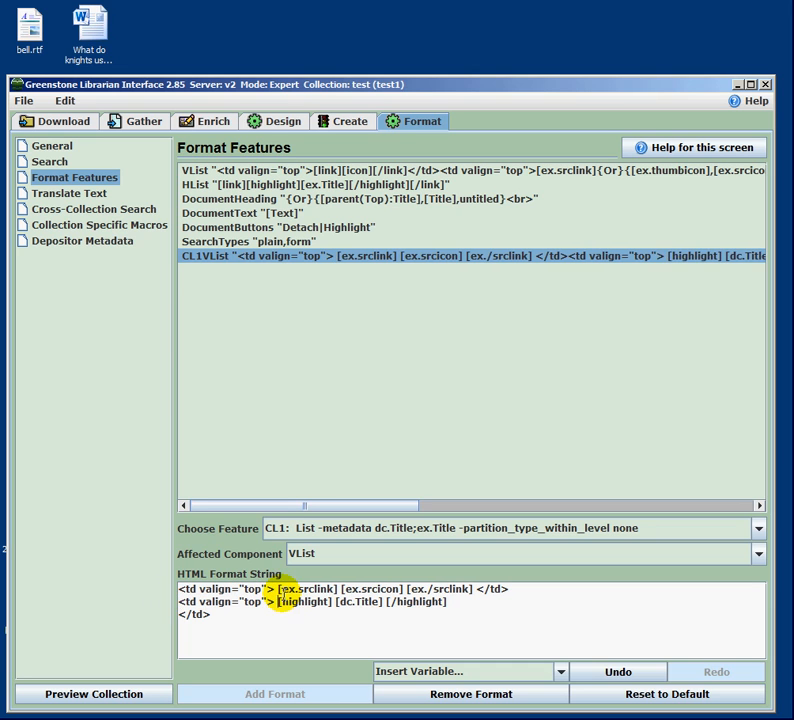
click(347, 589)
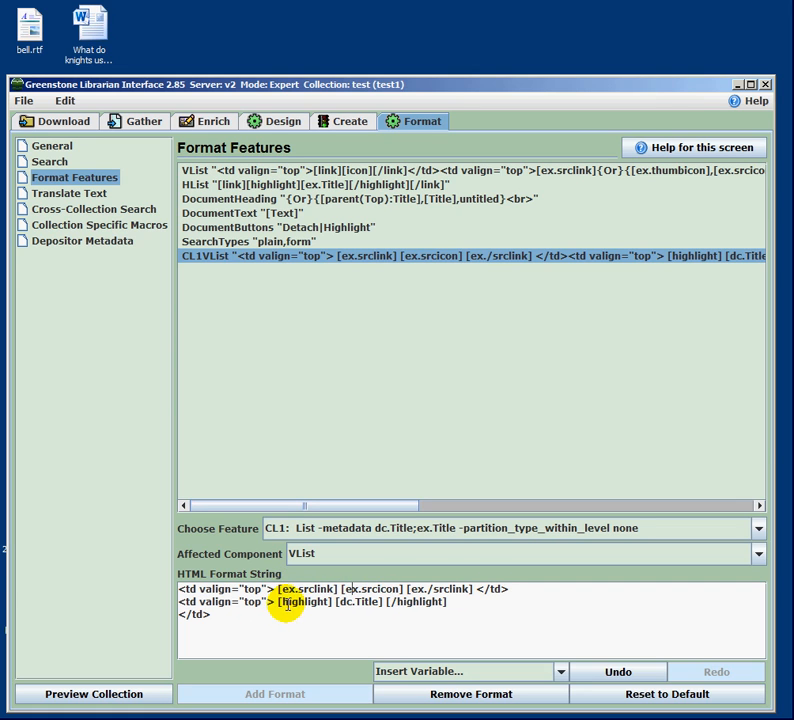
click(334, 602)
double_click(337, 601)
click(370, 615)
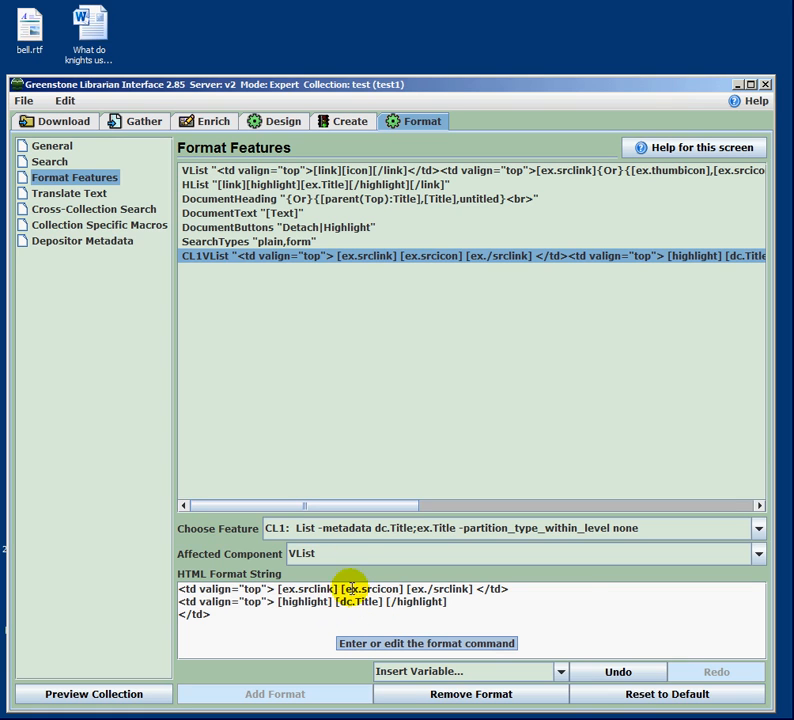
Preview the collection in the browser and check its titles list for the PDF icons and dc.Title entries
click(133, 697)
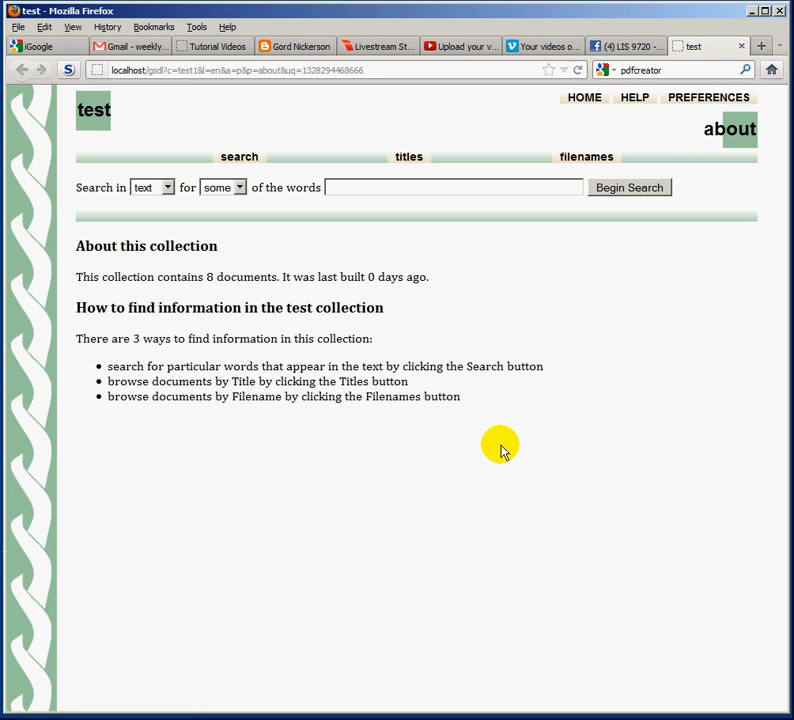
click(409, 162)
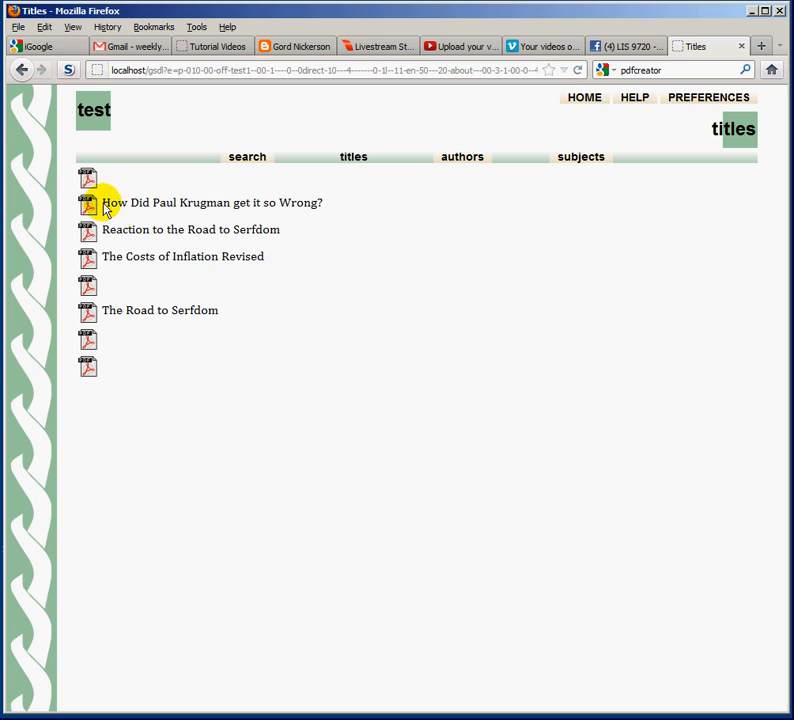
drag(106, 204, 324, 220)
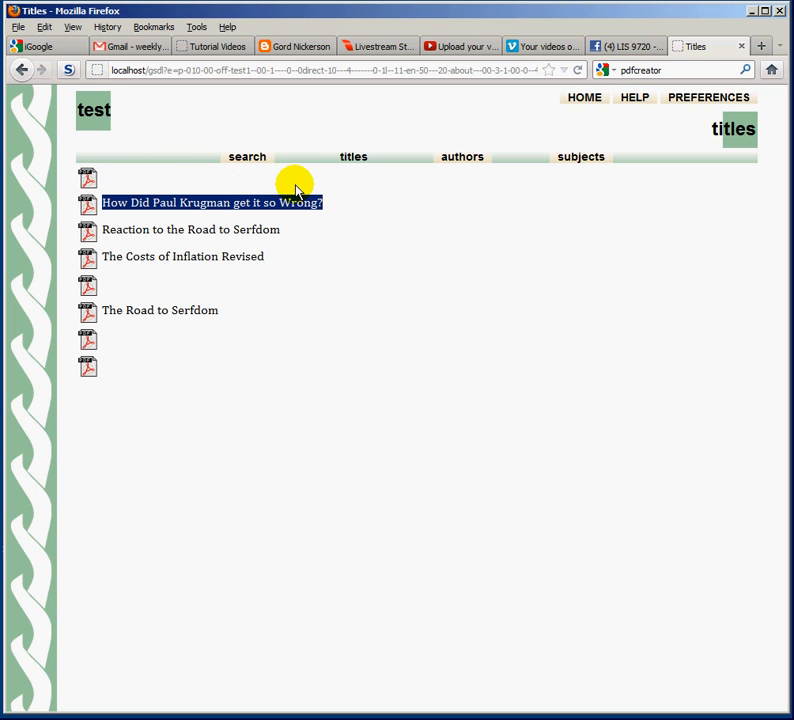
click(110, 289)
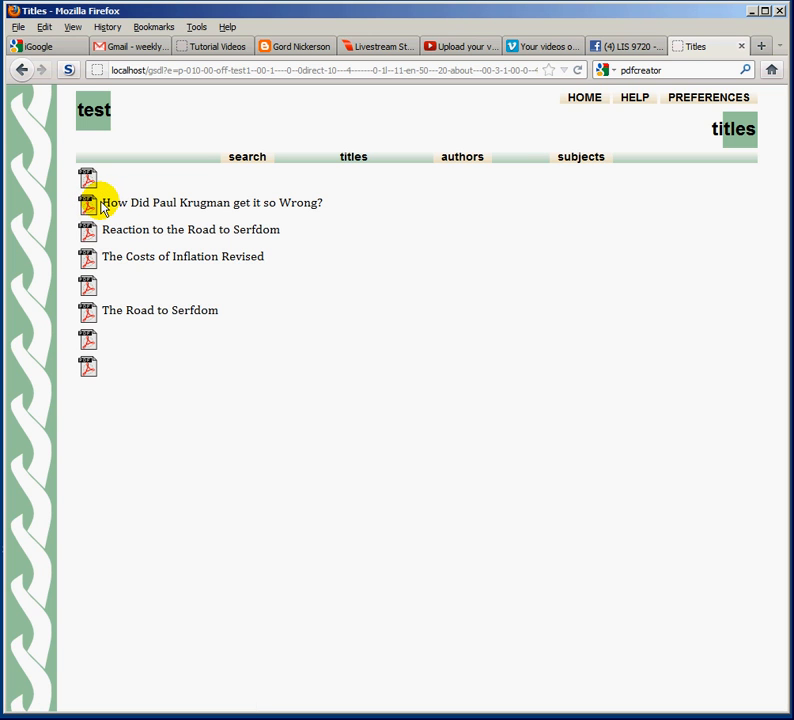
drag(104, 203, 324, 203)
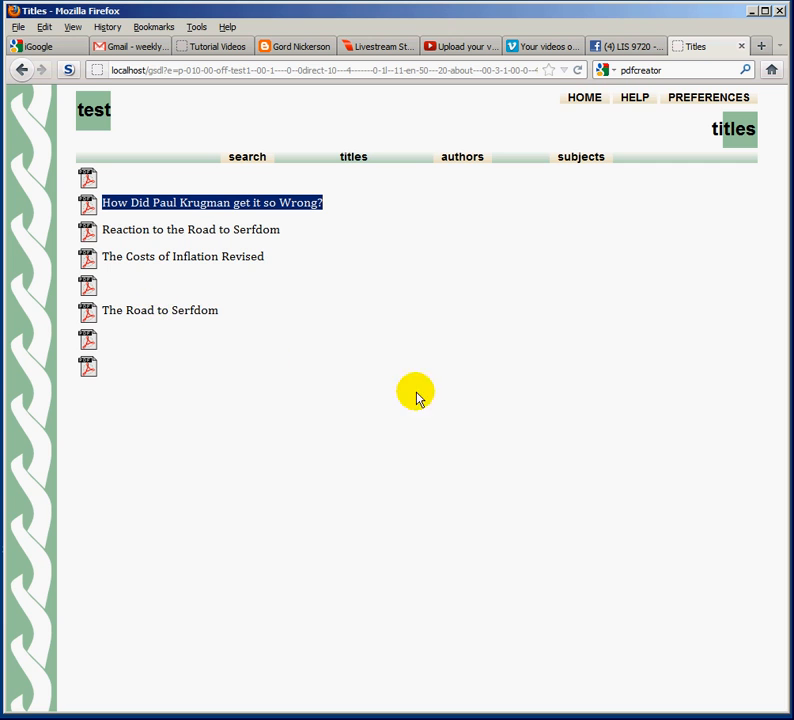
Switch to the Greenstone Librarian Interface and add a VList format for the CL2 dc.Creator authors classifier
key(alt+Tab)
click(414, 389)
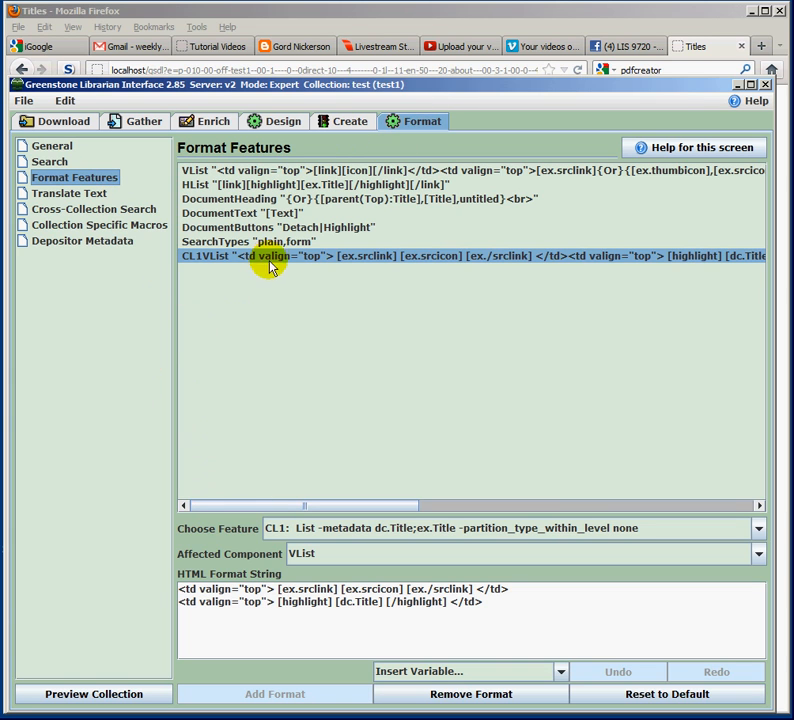
click(758, 528)
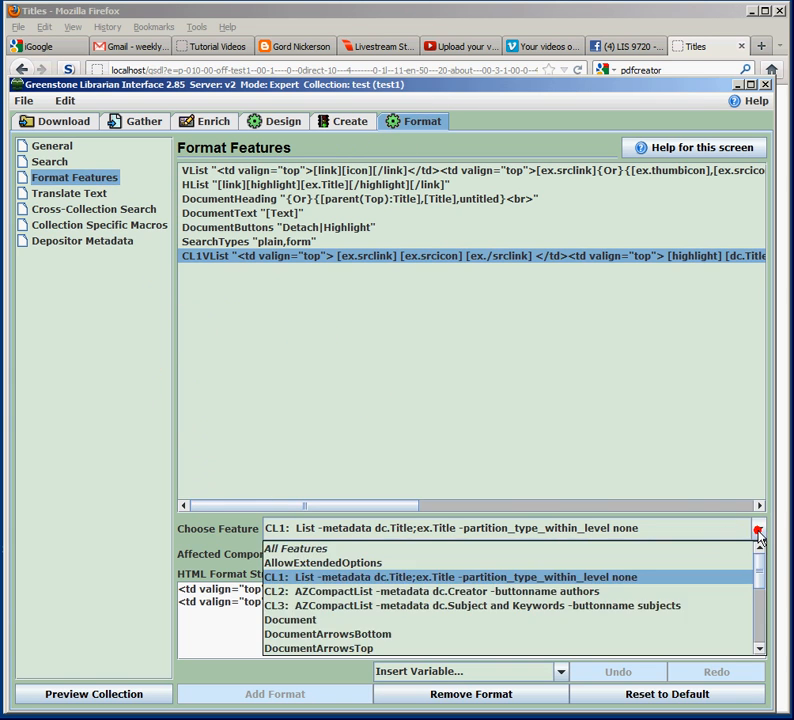
click(440, 592)
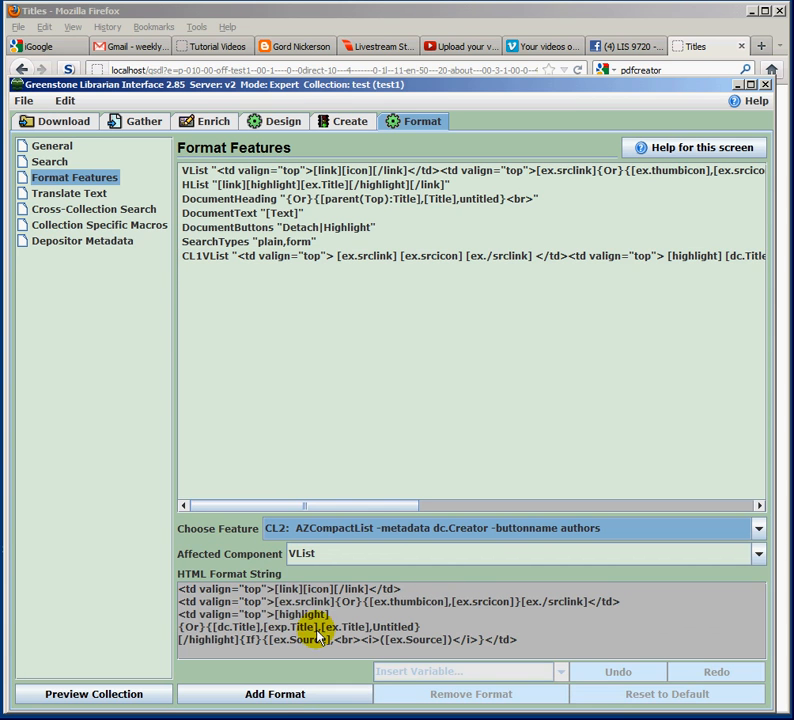
click(261, 697)
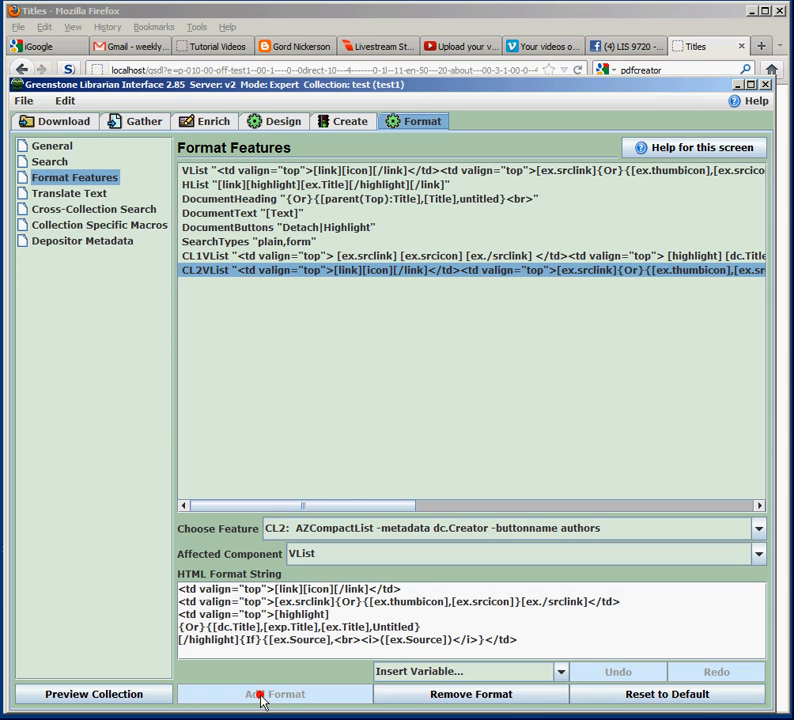
Replace both ex.Source references in the {If} block of the CL2 format string with dc.Creator
click(398, 590)
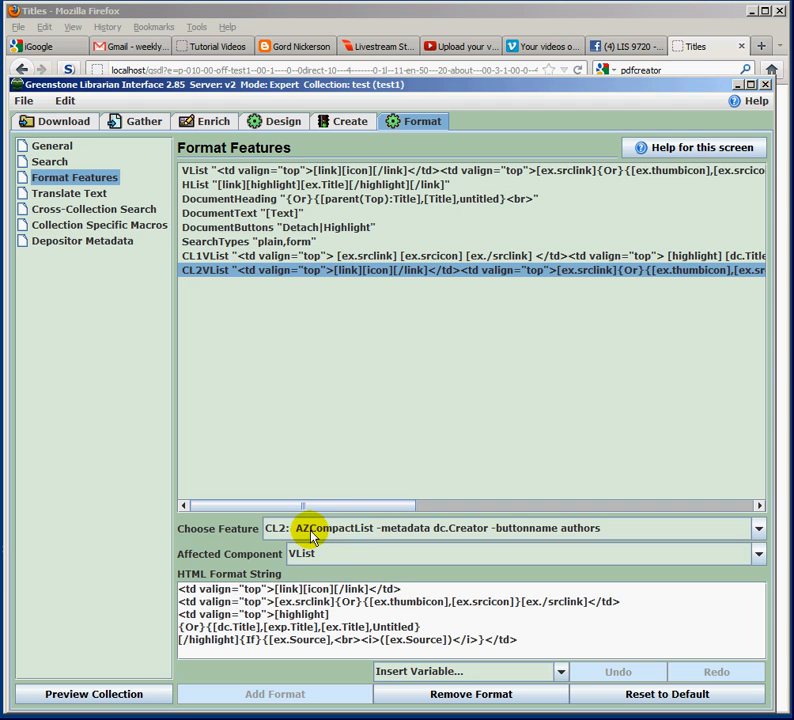
drag(180, 589, 530, 651)
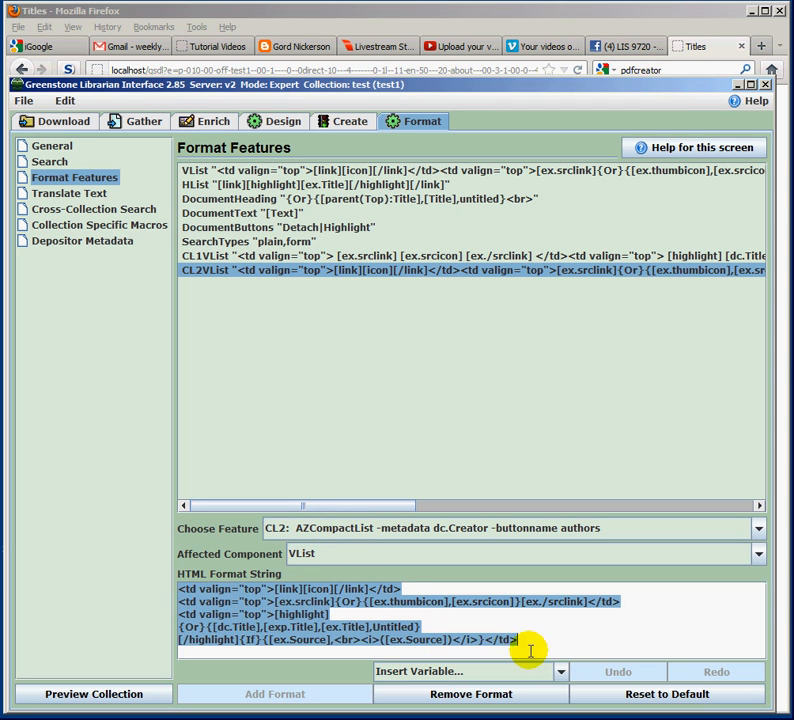
click(338, 615)
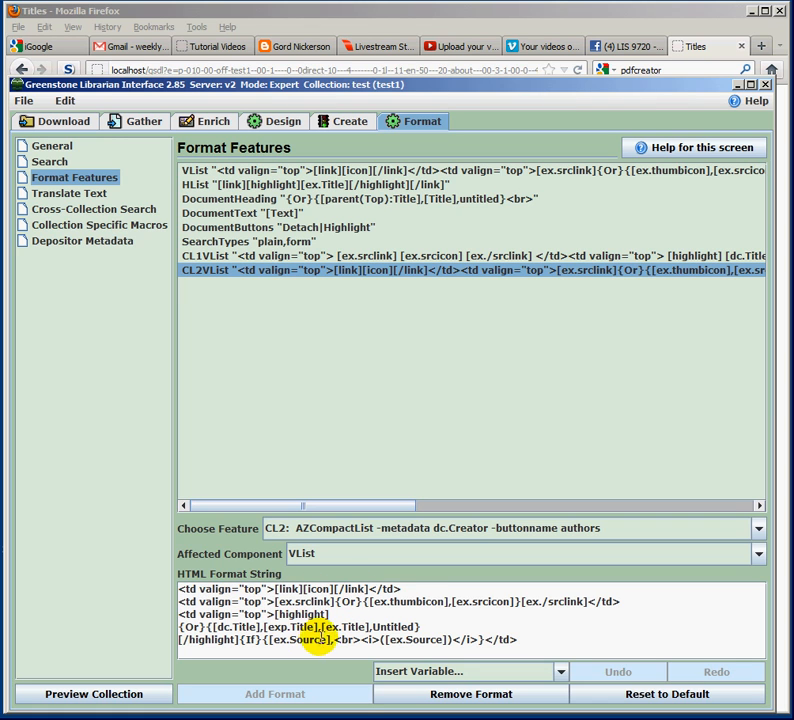
key(BackSpace)
key(BackSpace)
key(BackSpace)
key(BackSpace)
key(BackSpace)
key(BackSpace)
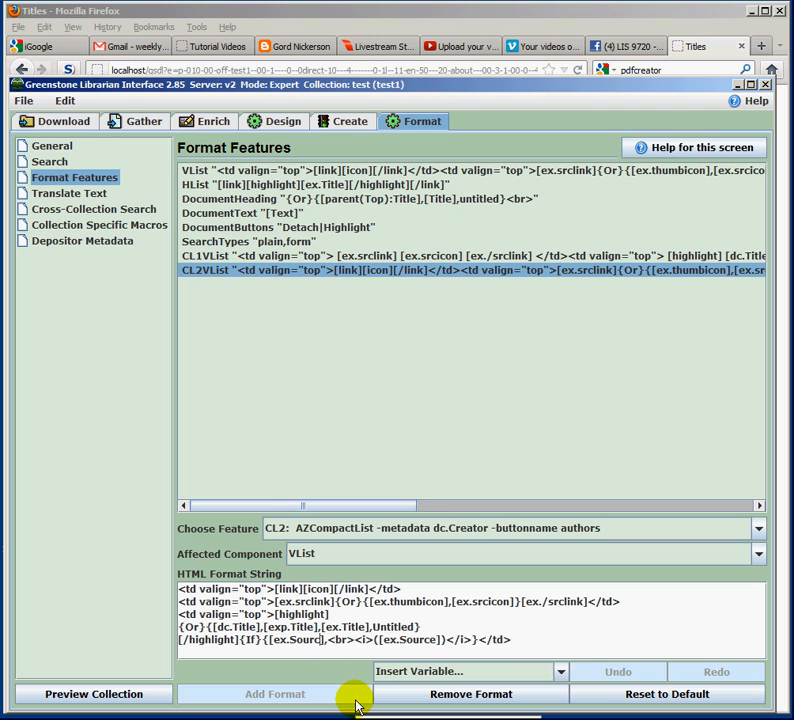
key(BackSpace)
key(BackSpace)
key(BackSpace)
text(dc.Creator)
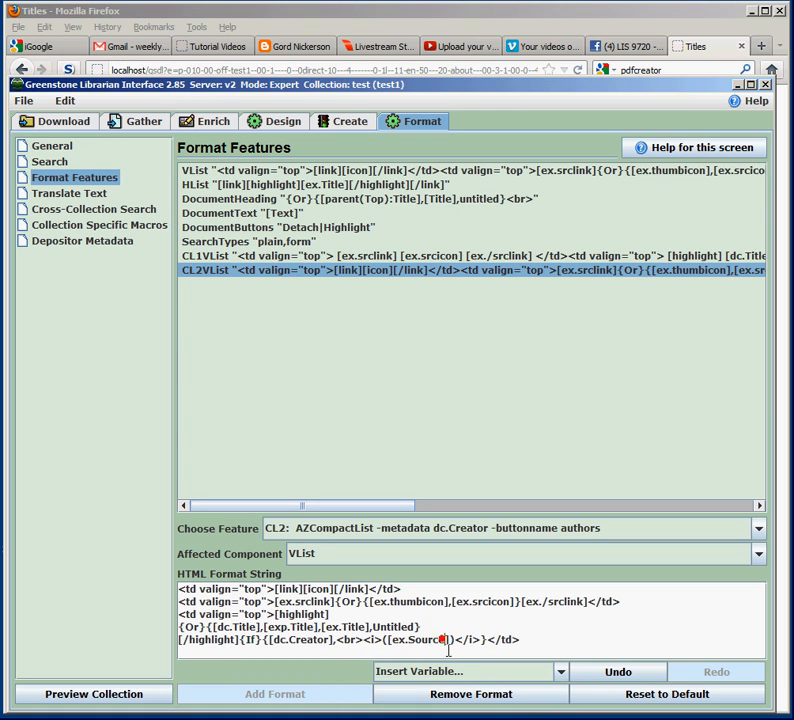
key(BackSpace)
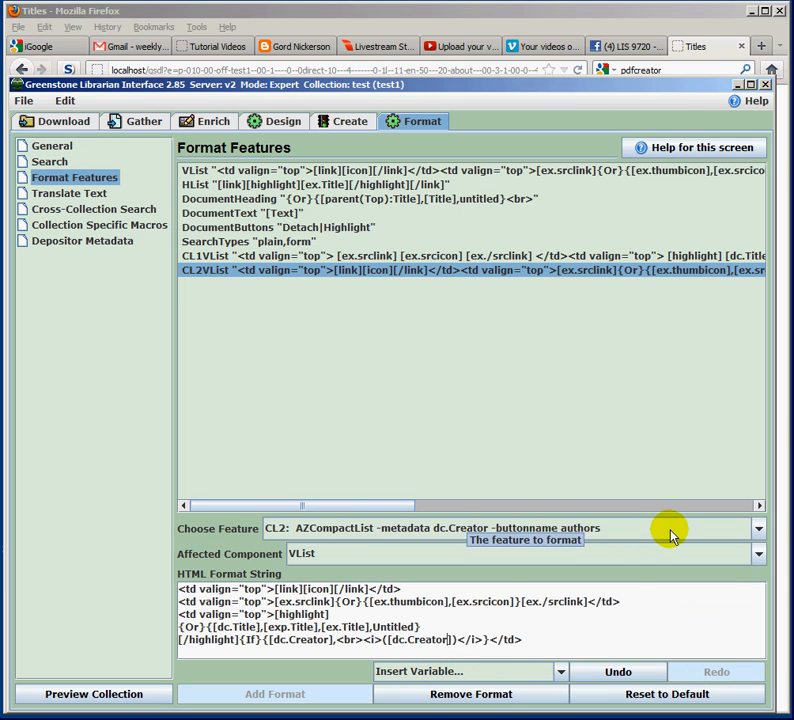
Add a VList format for the CL3 dc.Subject and Keywords classifier with the button name subjects
click(760, 529)
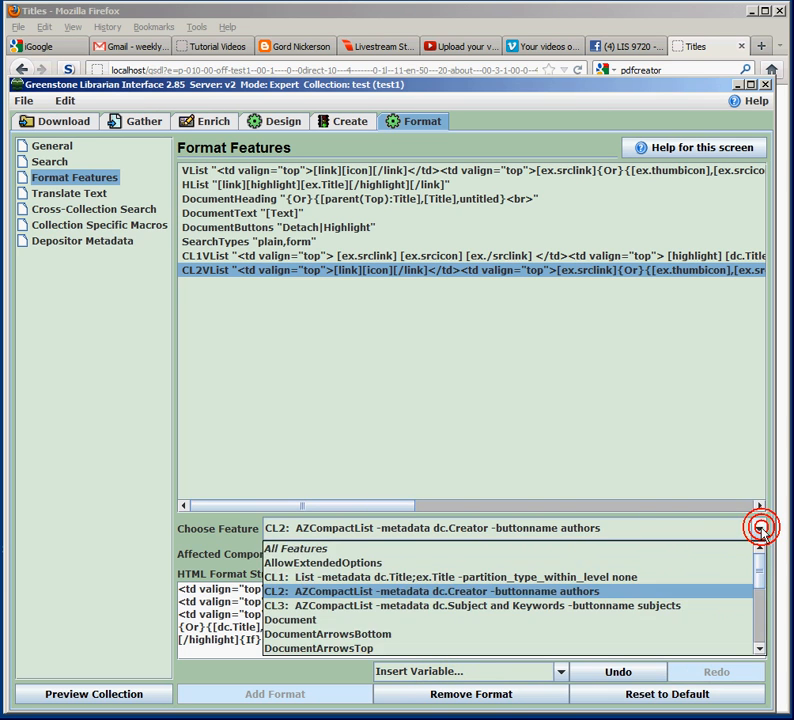
click(575, 608)
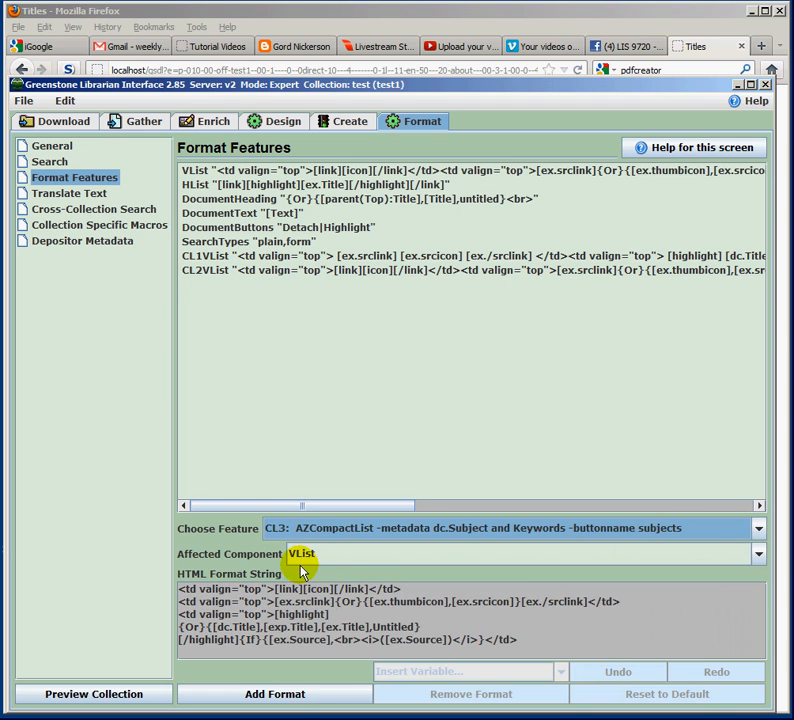
click(305, 697)
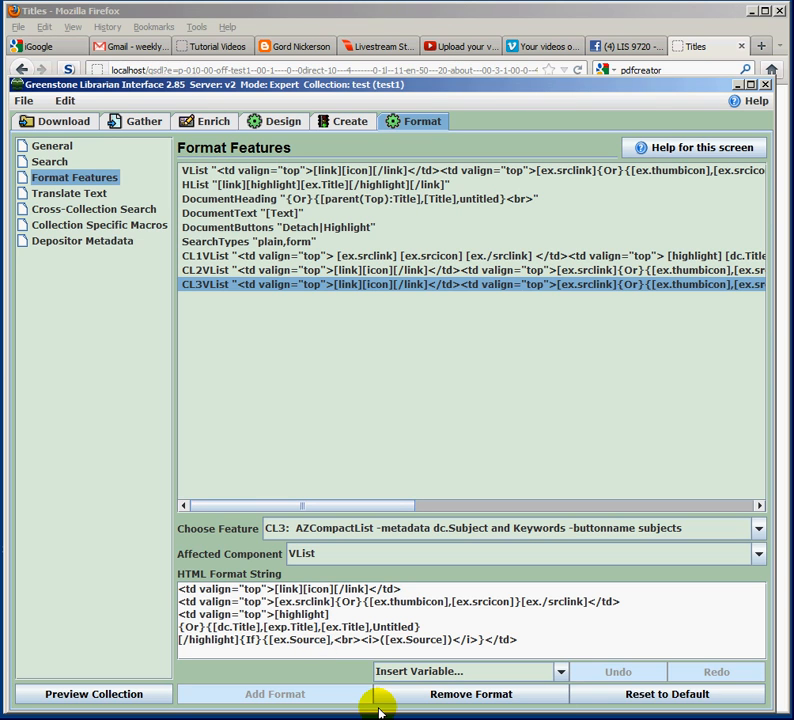
Replace both [ex.Source] references in the {If} block of the CL3 format string with the [dc.Subject] variable
key(BackSpace)
key(BackSpace)
key(BackSpace)
key(BackSpace)
key(BackSpace)
key(BackSpace)
key(BackSpace)
key(BackSpace)
key(BackSpace)
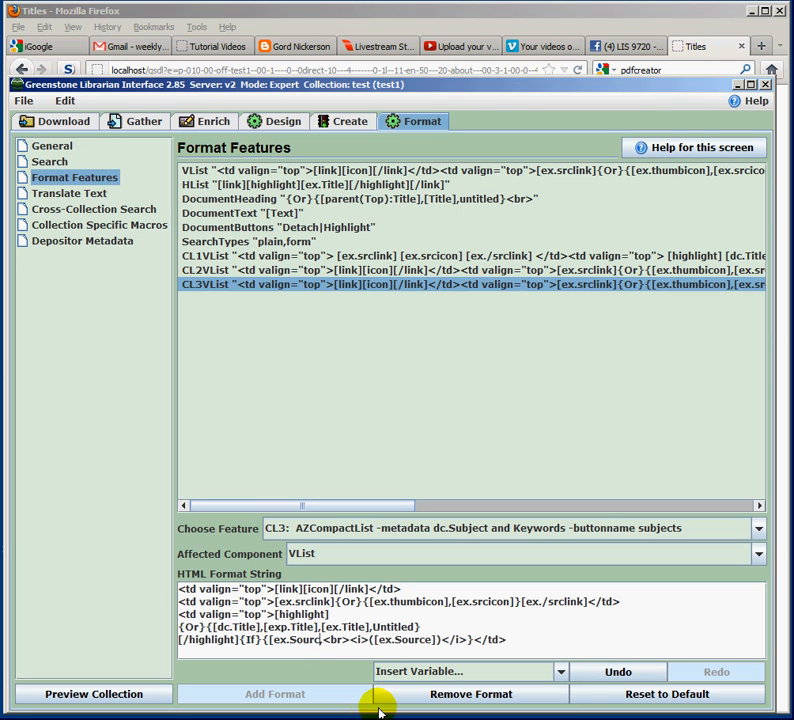
key(BackSpace)
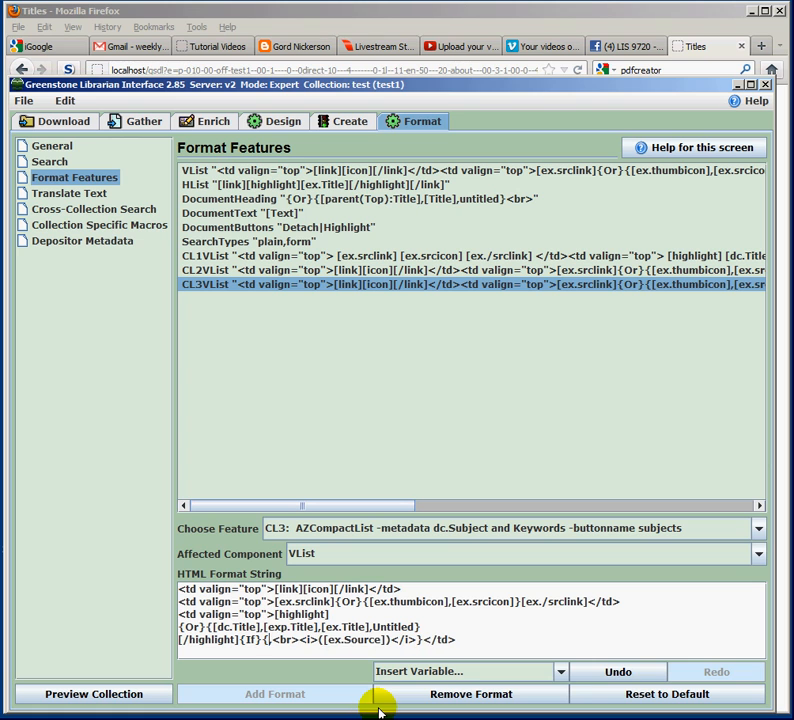
click(561, 672)
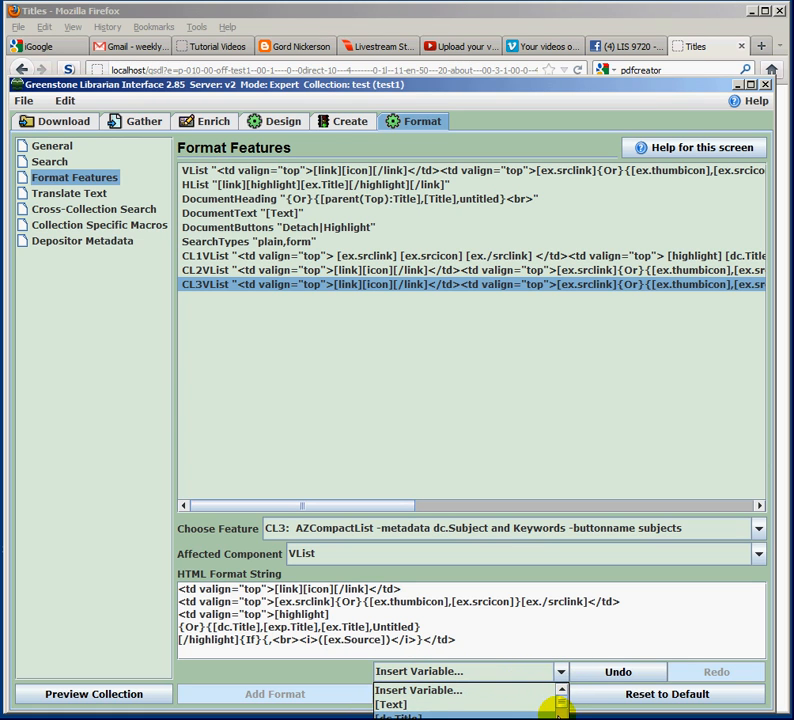
scroll(465, 700, down, 4)
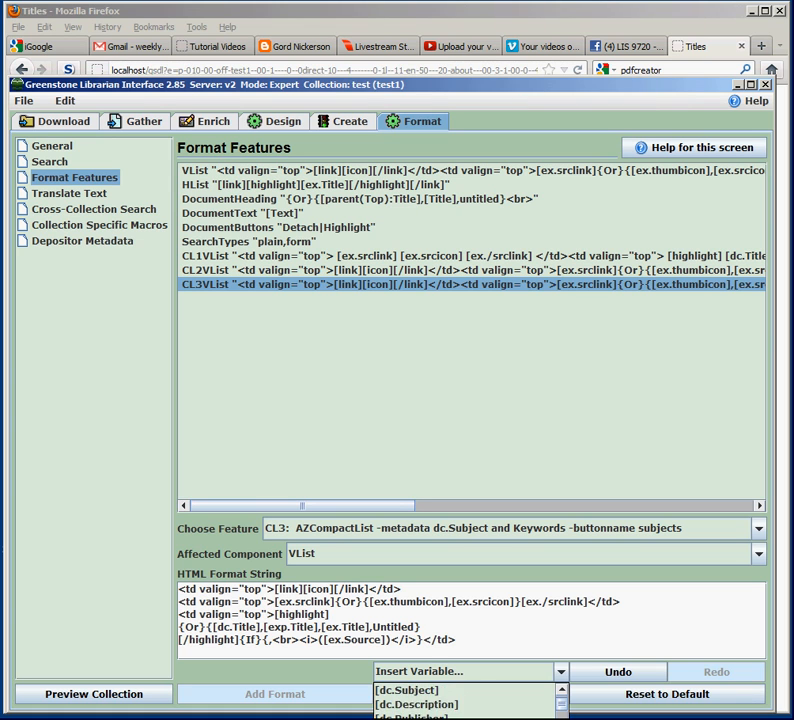
scroll(465, 703, down, 1)
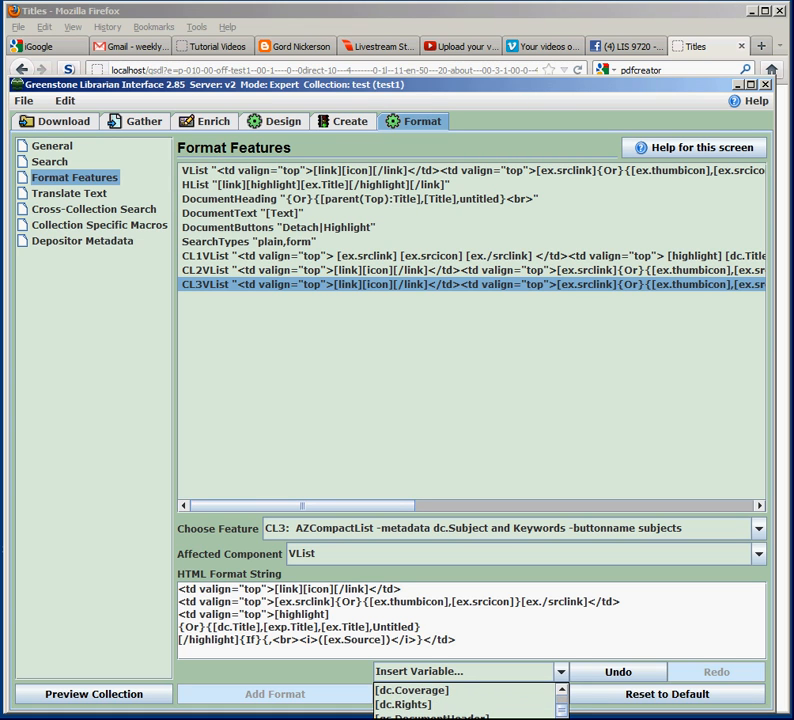
click(563, 690)
click(563, 690)
click(563, 690)
click(563, 690)
click(563, 690)
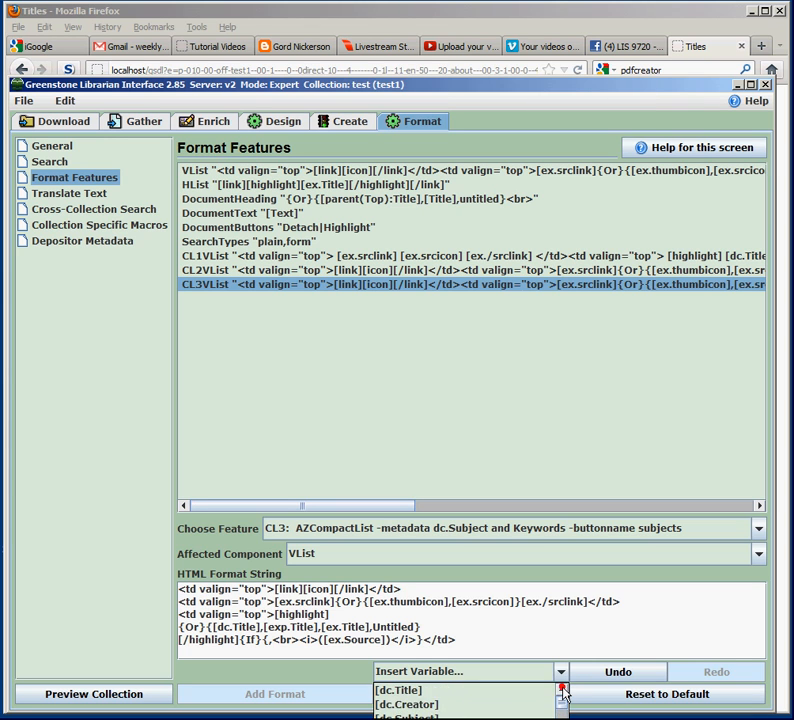
click(451, 714)
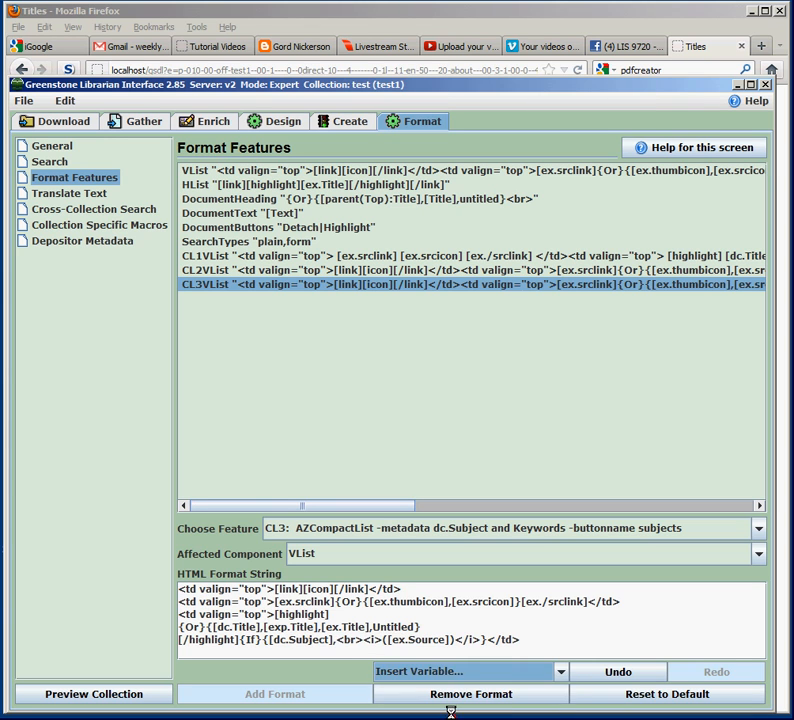
click(441, 651)
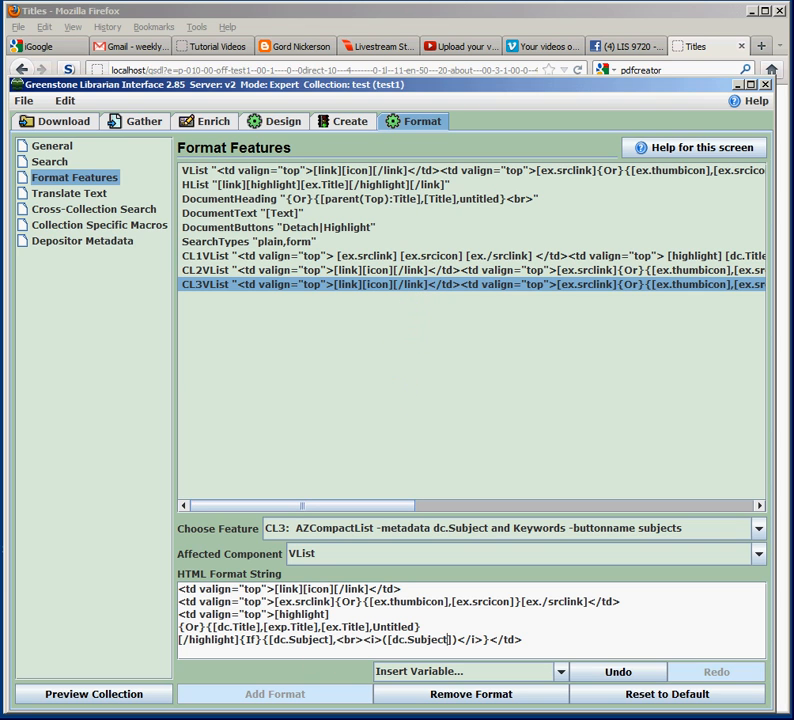
Preview the collection in the browser and check the authors list, expanding the first author's bookshelf to inspect the creator shown under each title
click(94, 694)
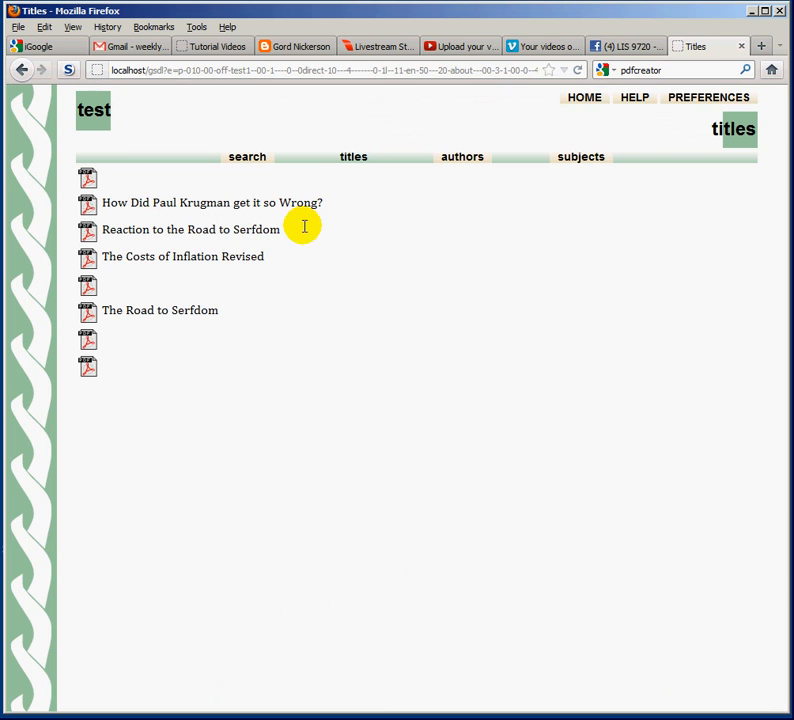
click(463, 160)
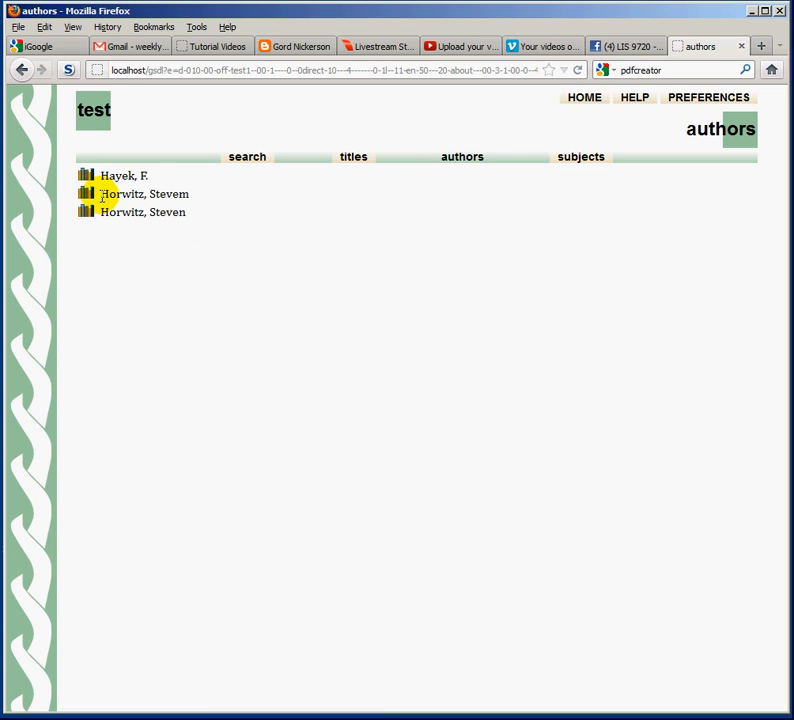
drag(101, 194, 205, 198)
drag(103, 214, 200, 221)
click(85, 176)
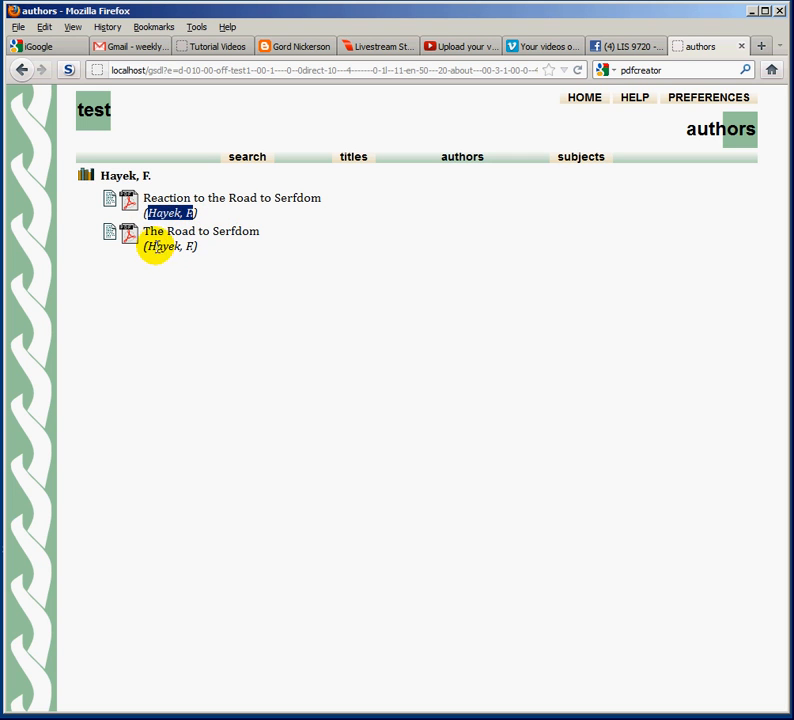
drag(148, 247, 154, 249)
click(170, 285)
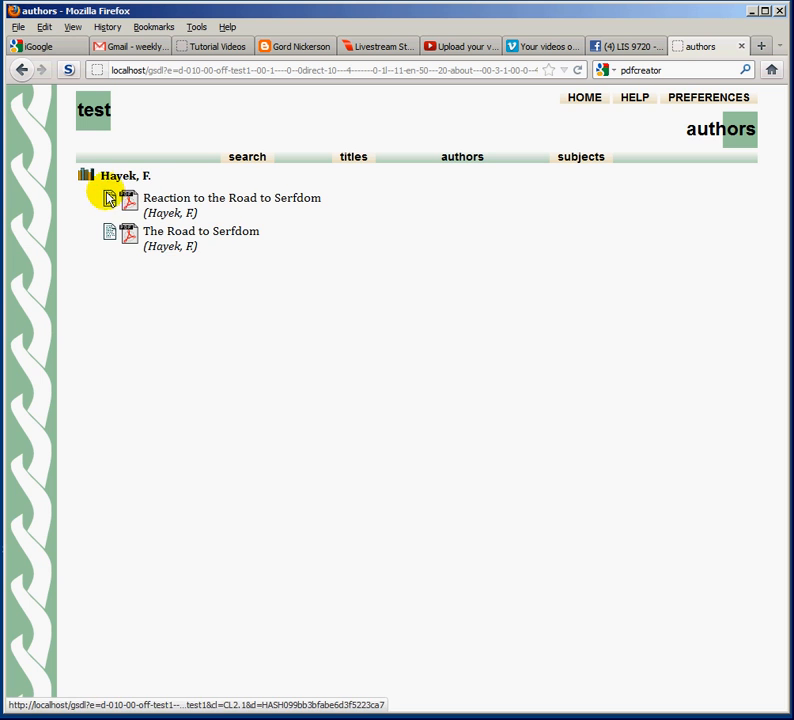
click(85, 179)
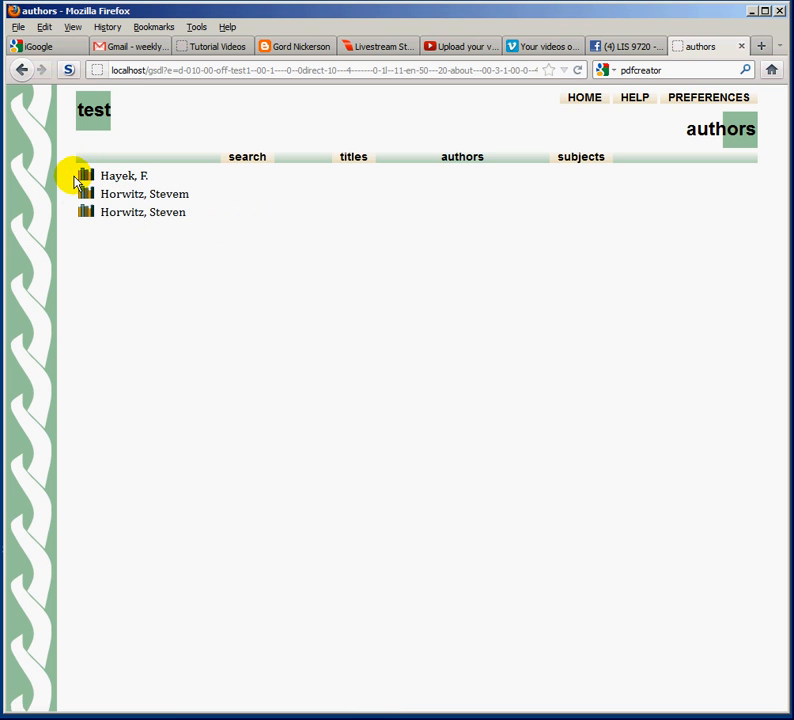
click(85, 179)
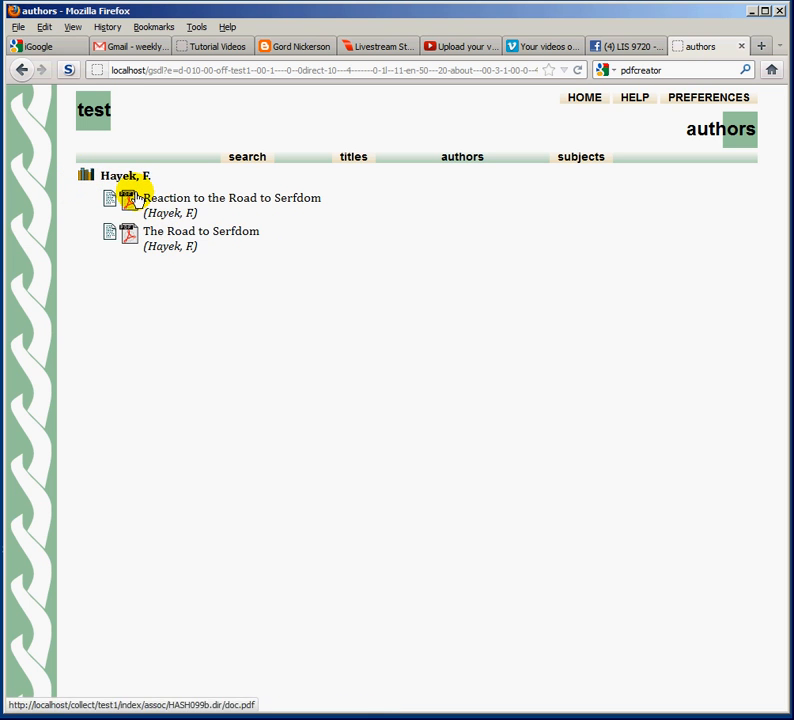
Browse the subjects list and expand Economics to check the subject shown under each title
click(585, 164)
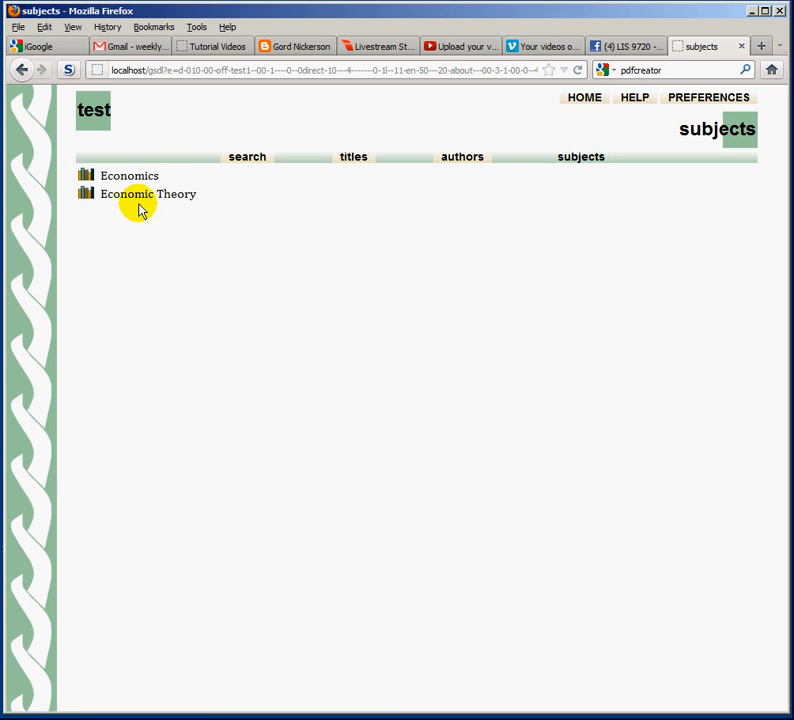
click(86, 178)
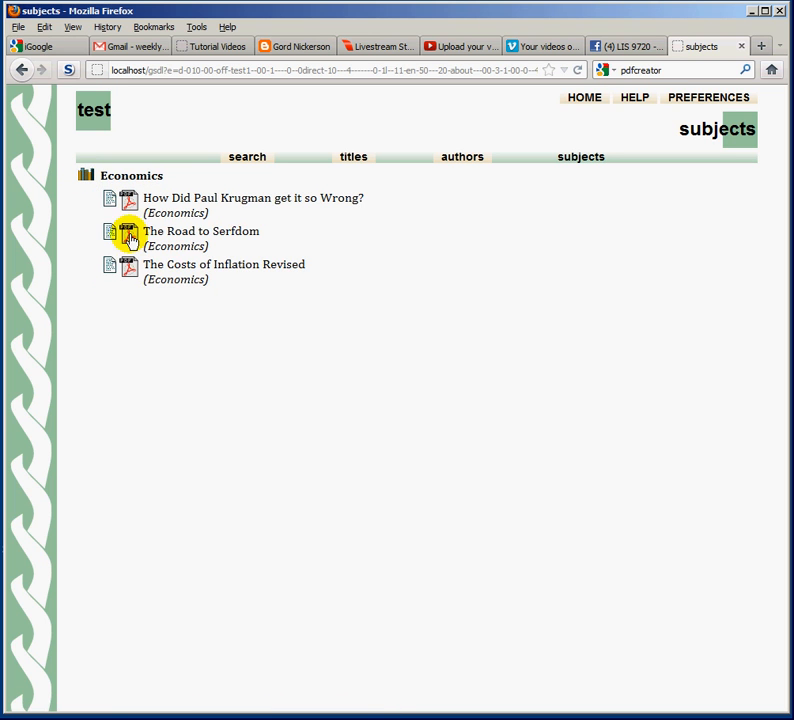
double_click(149, 280)
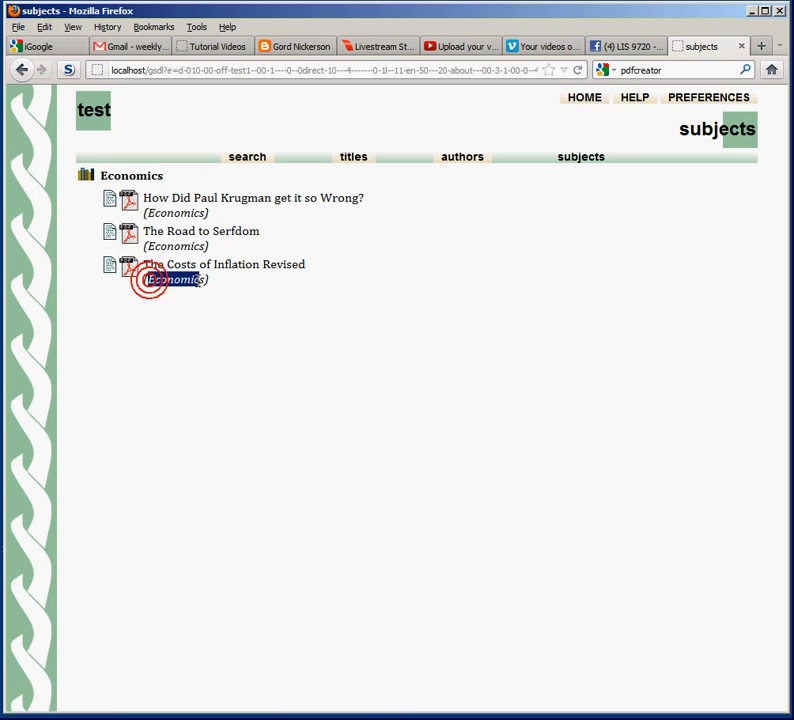
drag(153, 246, 194, 246)
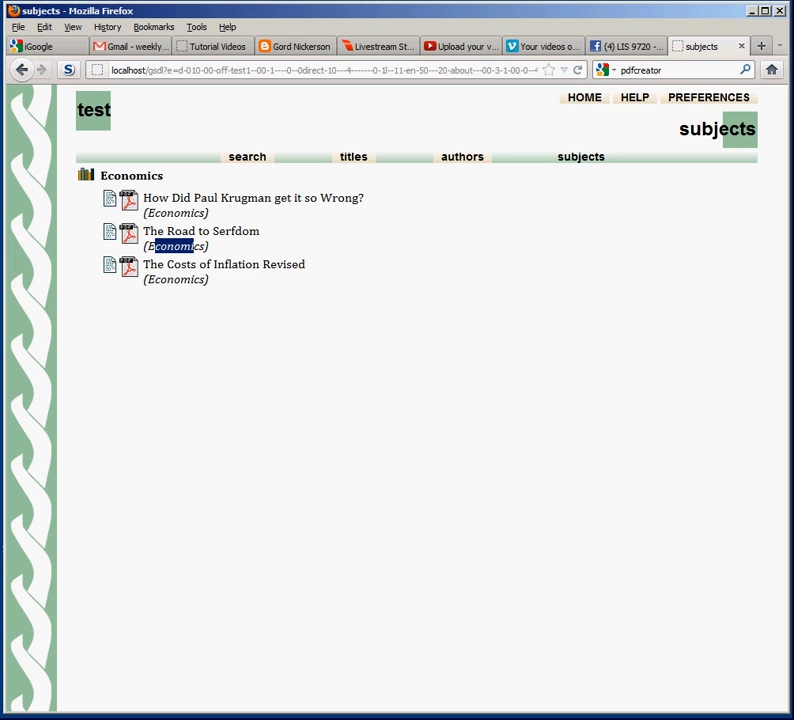
Switch back to the Greenstone Librarian Interface, view the Write CD/DVD image export options, and close them without exporting
key(alt+Tab)
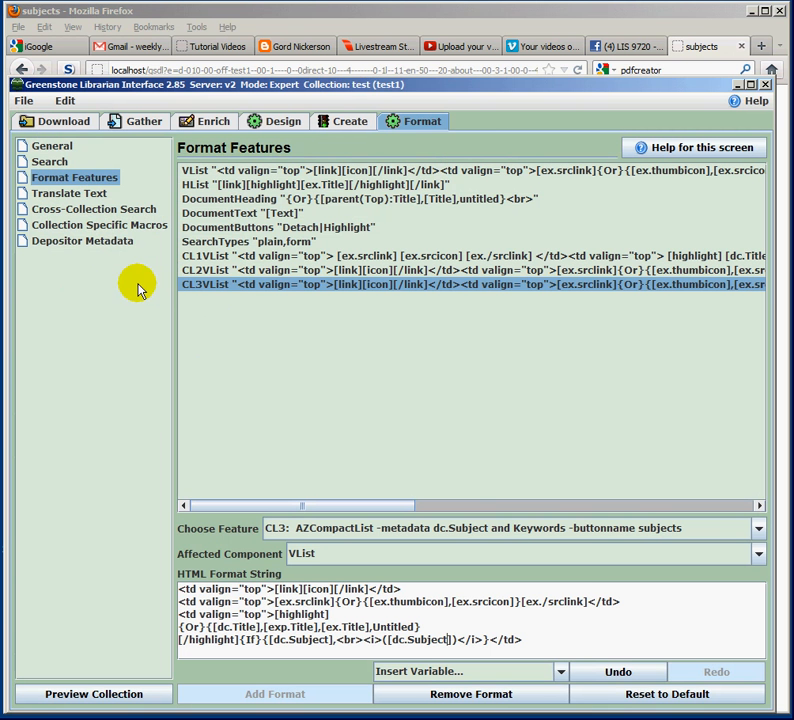
click(24, 102)
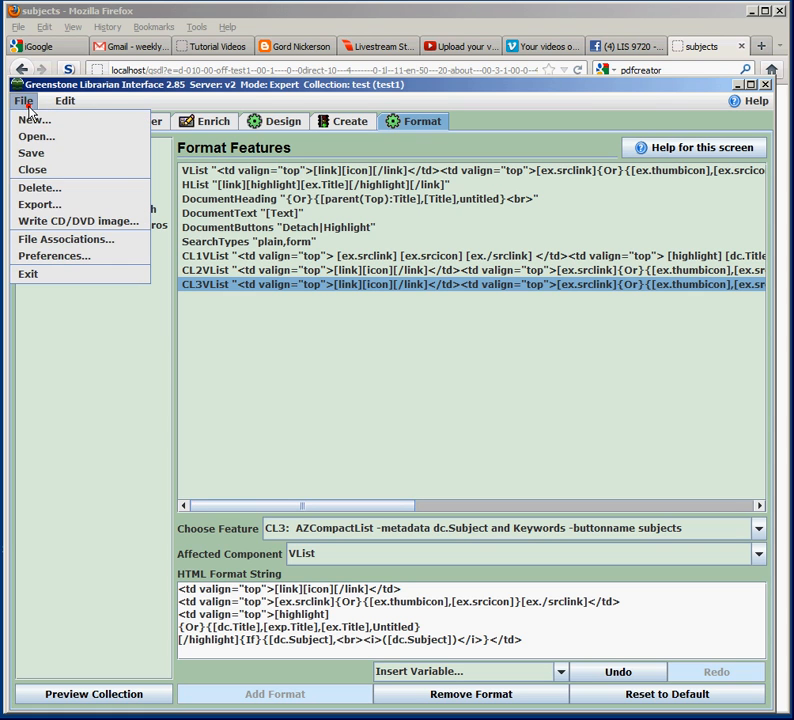
click(53, 224)
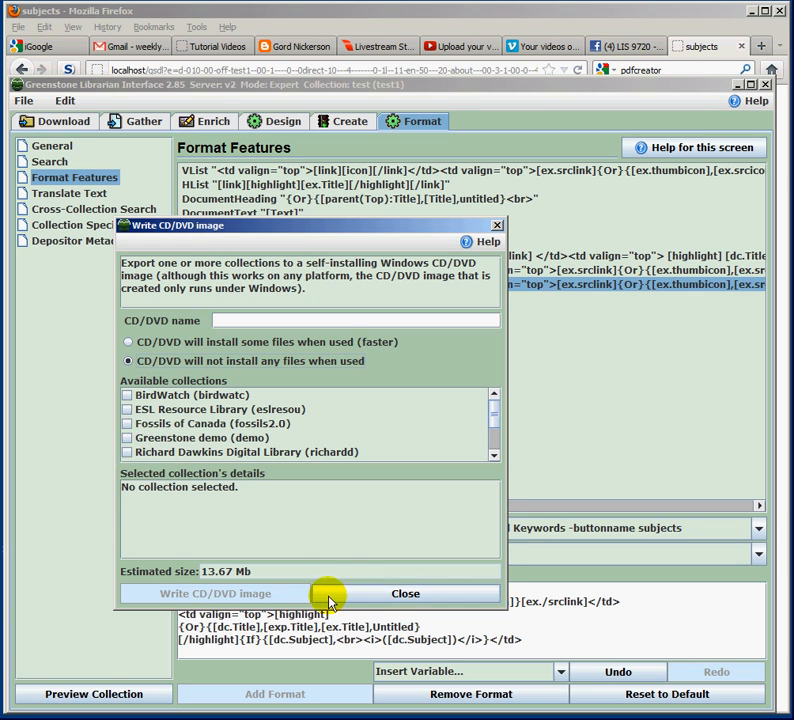
click(364, 598)
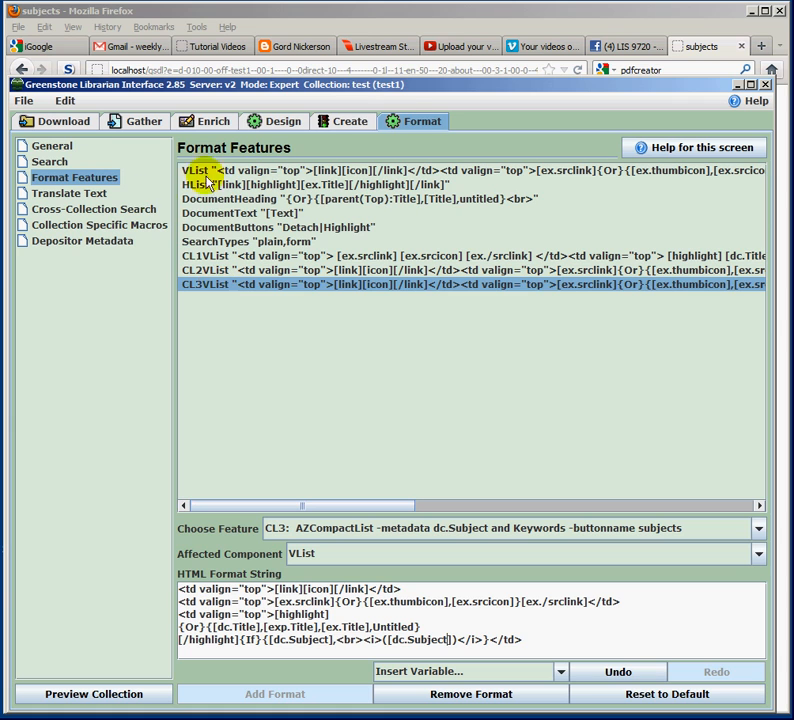
Review the collection's General format settings and the image chooser for the 'about page' image, without selecting a file
click(72, 148)
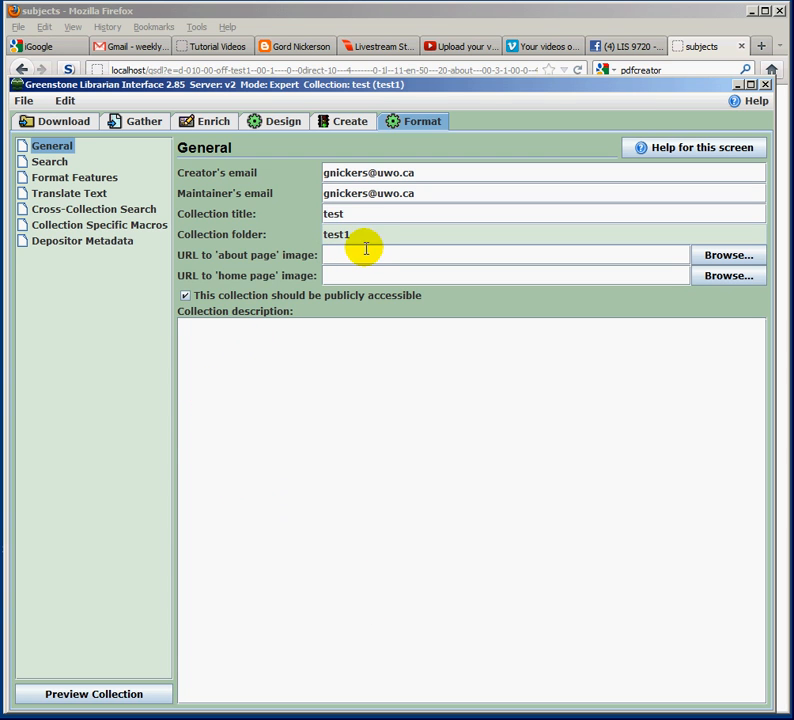
click(729, 257)
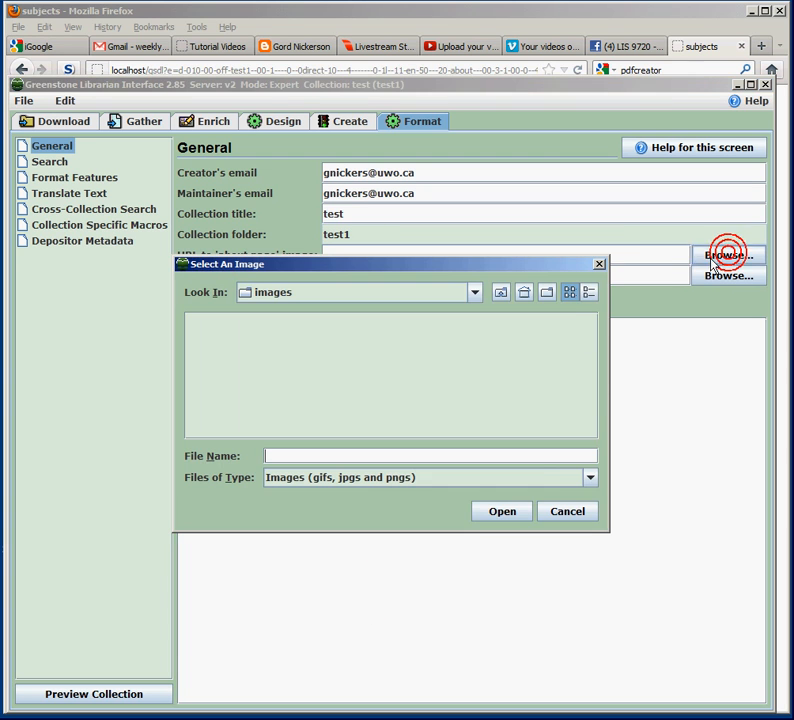
click(572, 514)
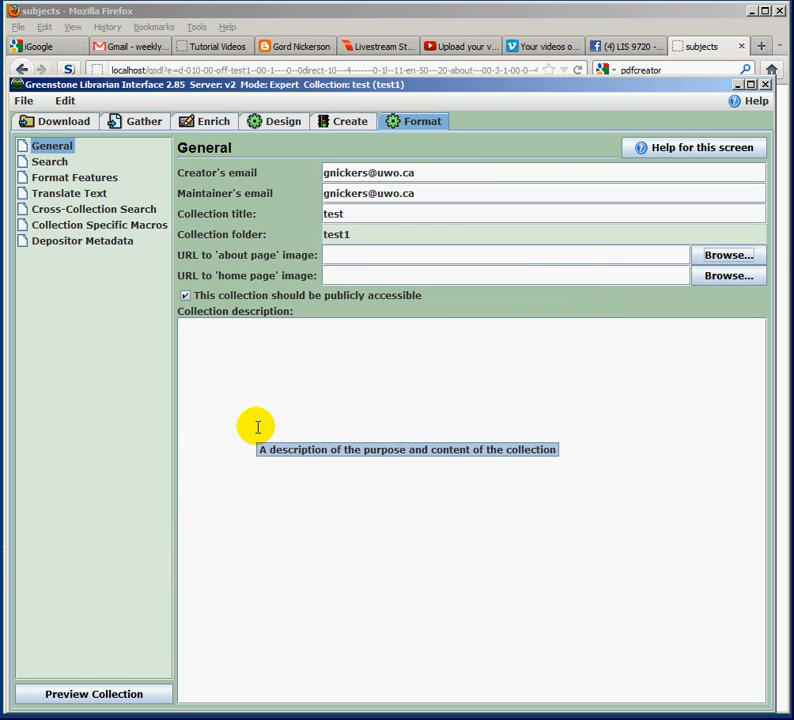